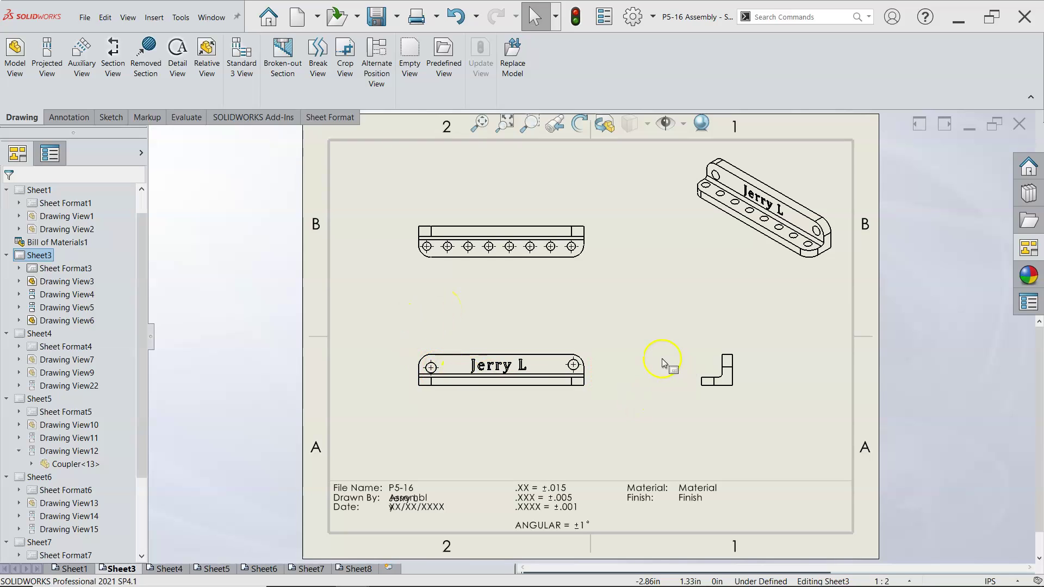
Step: Show the Layer toolbar in the drawing window
right_click(731, 90)
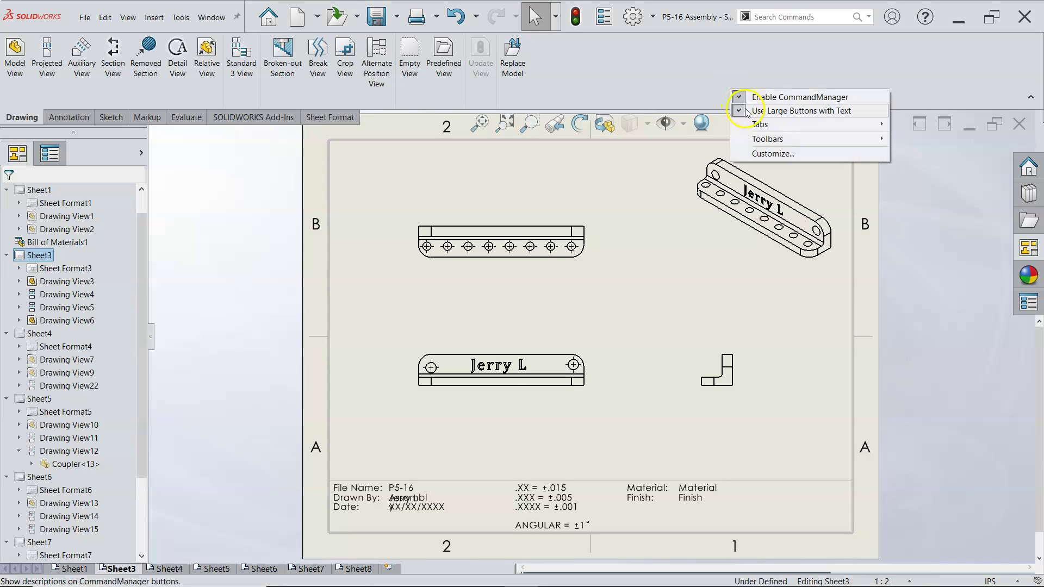
mouse_move(750, 128)
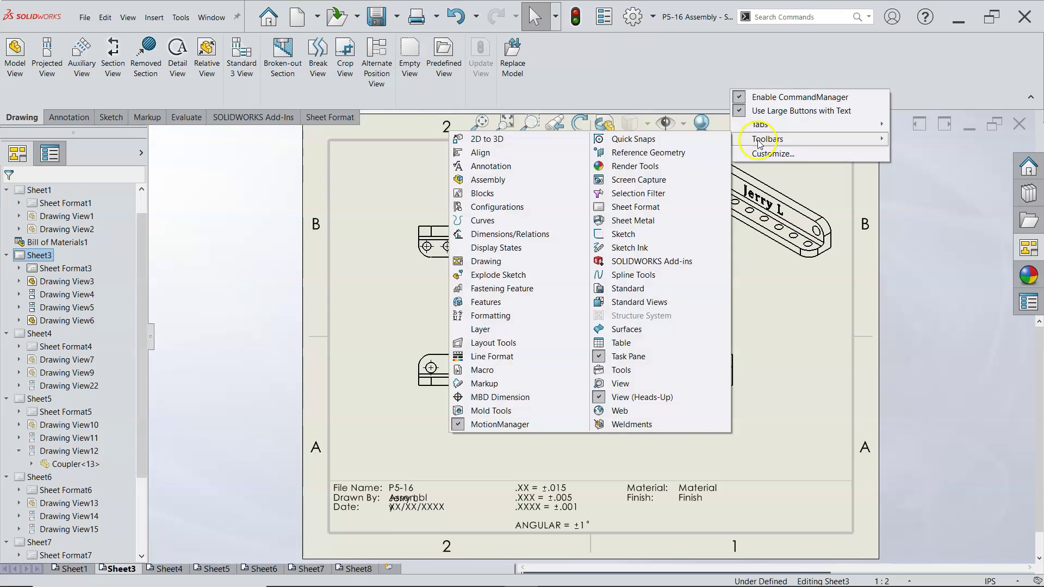
left_click(483, 330)
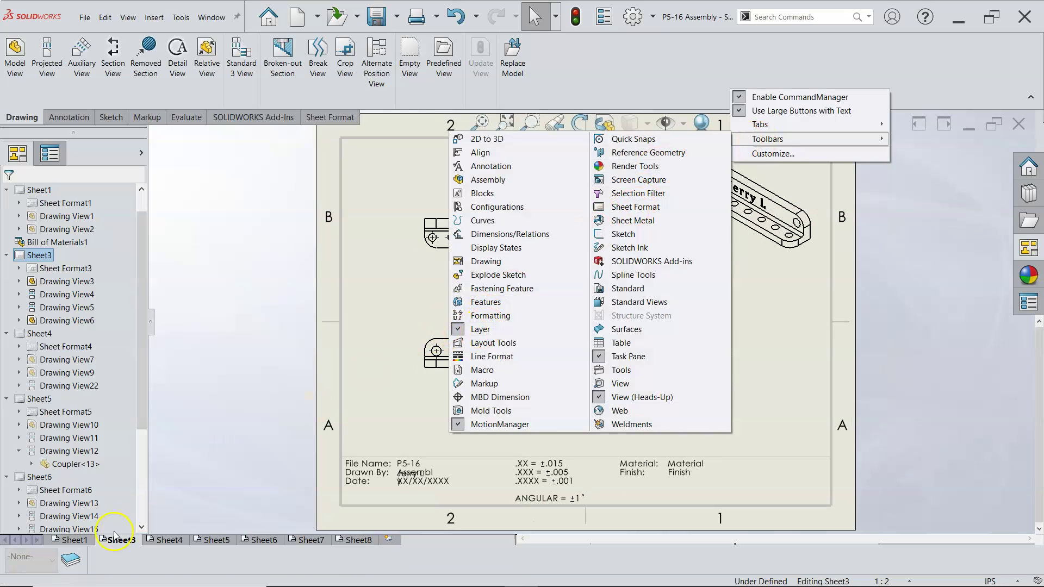
left_click(86, 567)
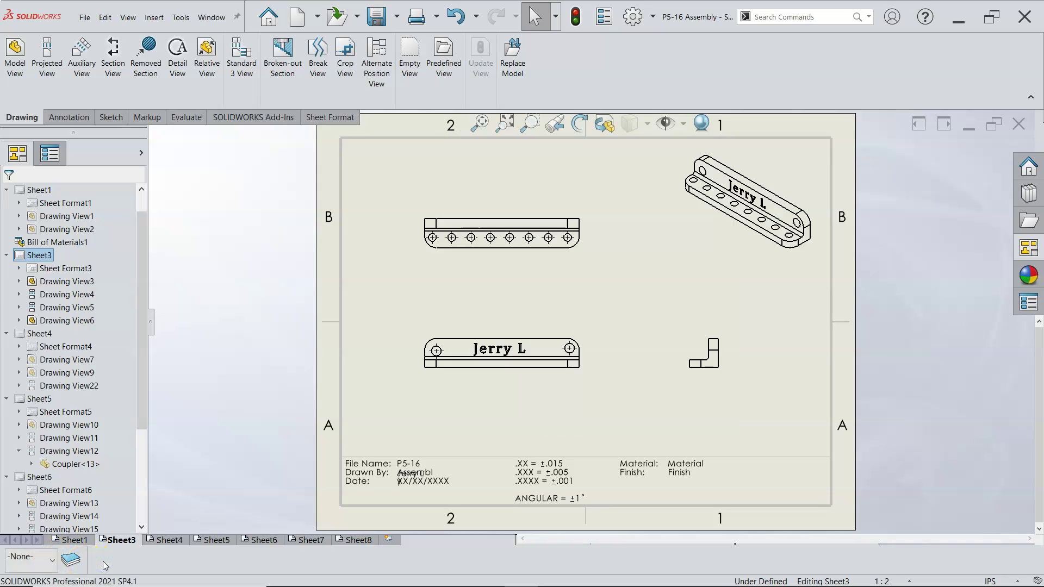
Step: Create a new drawing layer named DIMS and set its color to blue
left_click(72, 560)
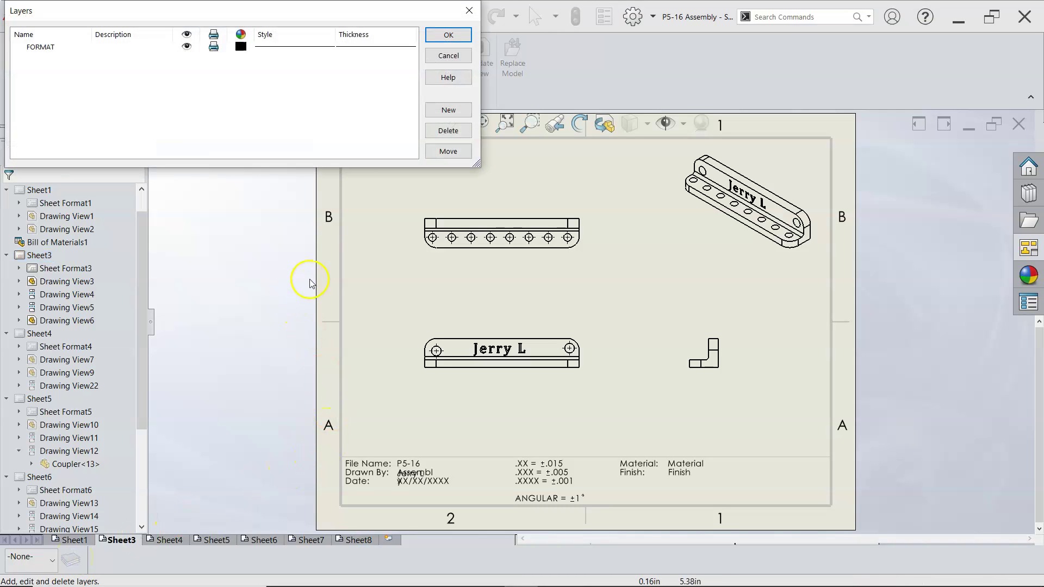
left_click(447, 110)
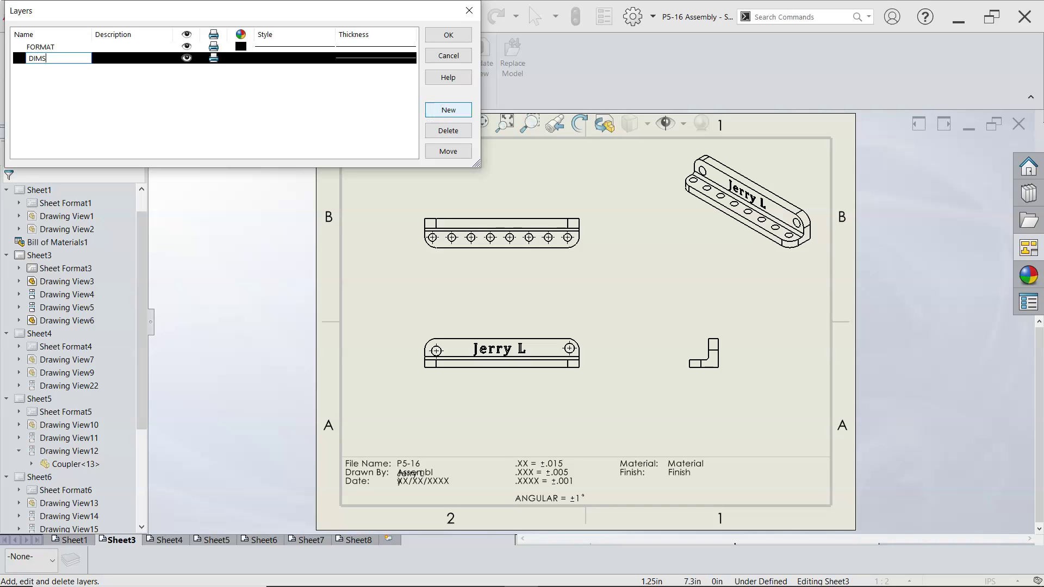
left_click(291, 97)
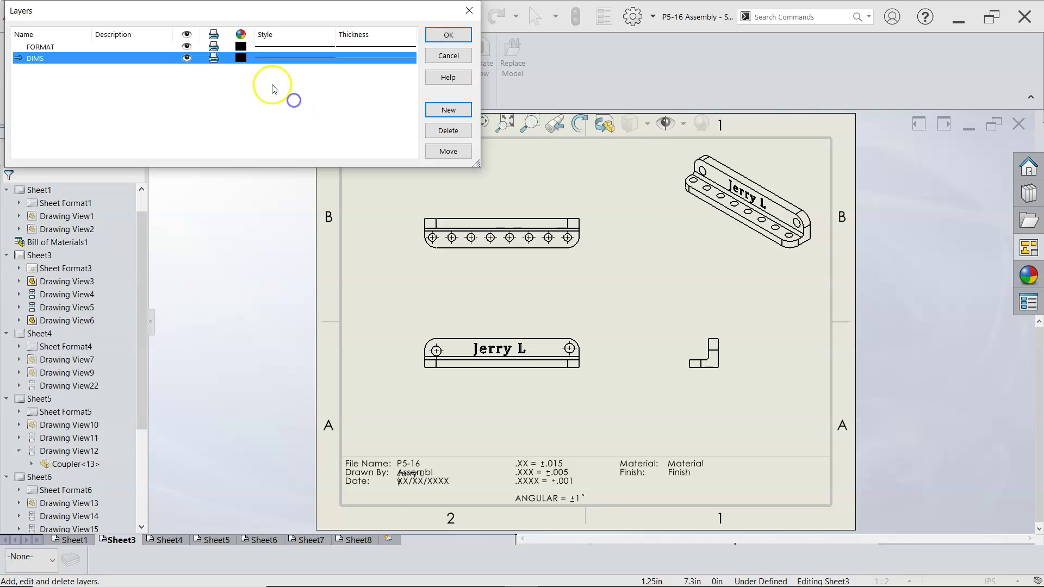
left_click(241, 58)
left_click(270, 42)
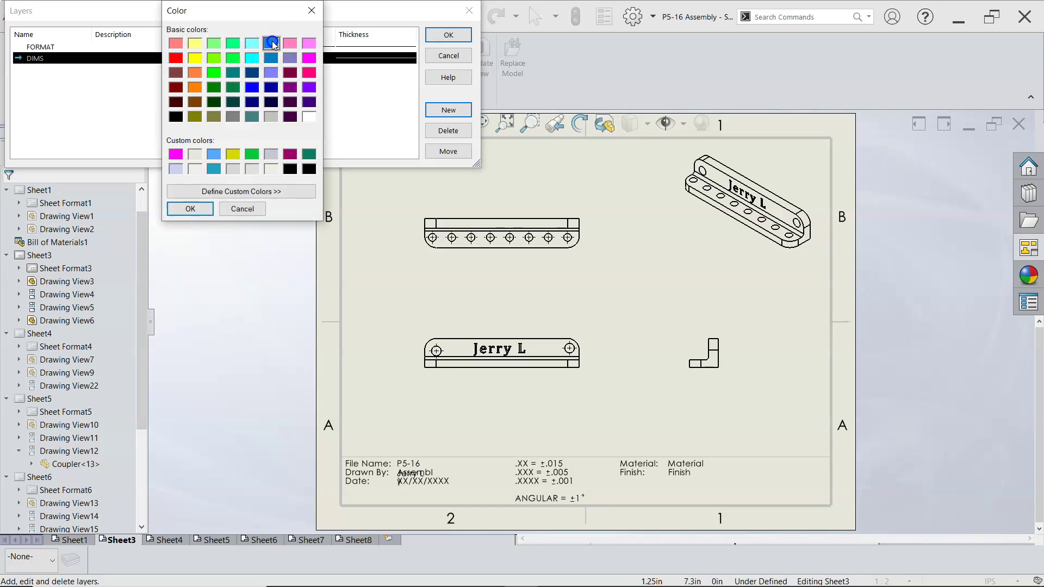
left_click(191, 210)
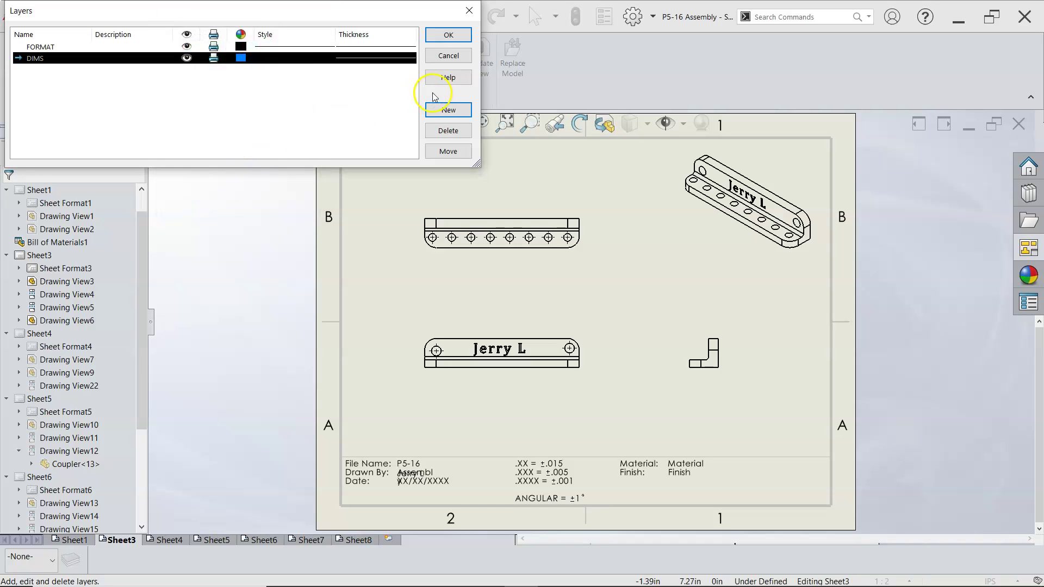
Step: Add a second layer named CENTER with a bright pink color and accept the layer changes
left_click(438, 111)
type("CENTER")
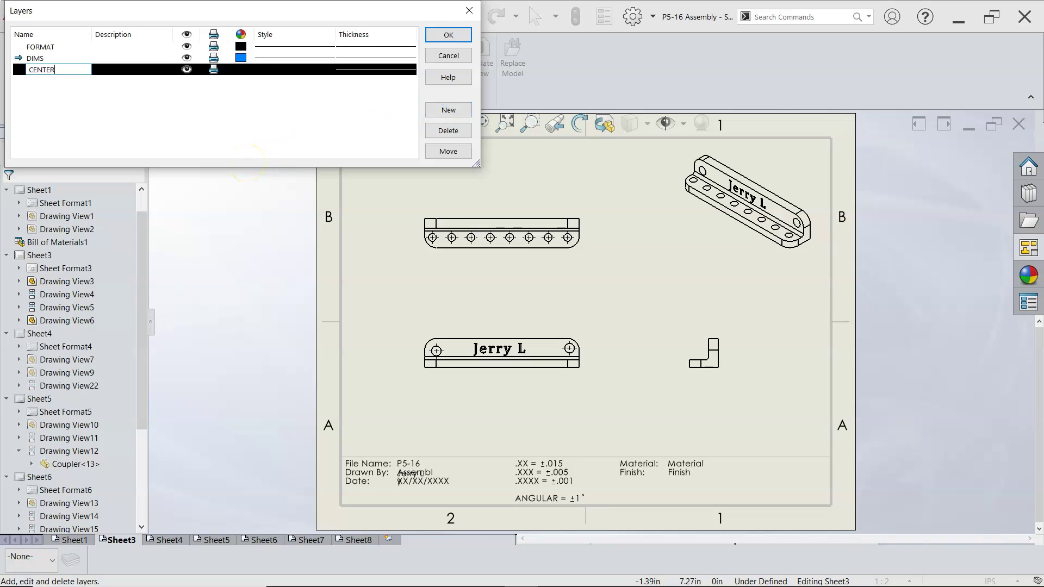
left_click(276, 109)
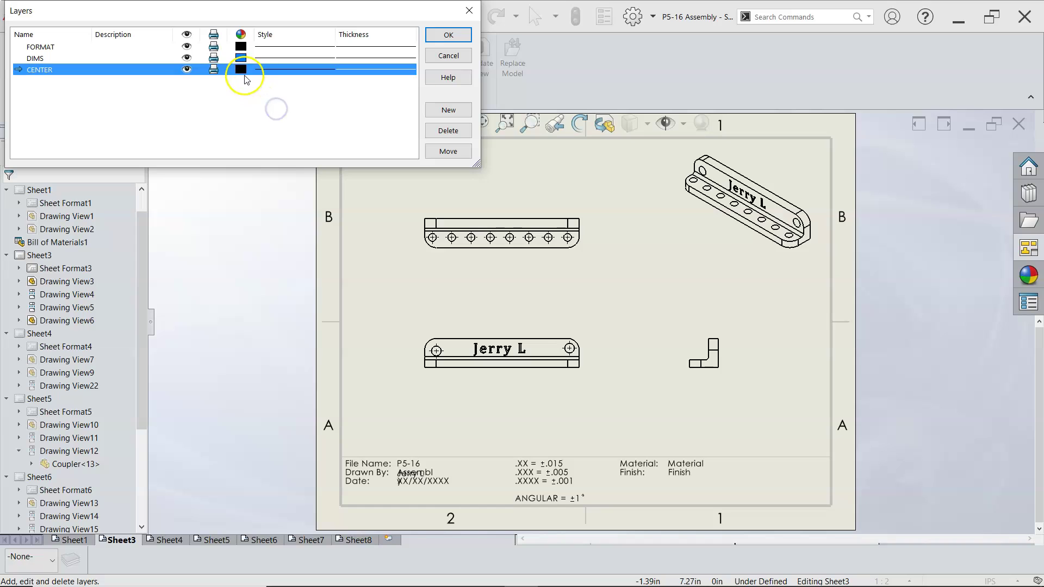
left_click(242, 70)
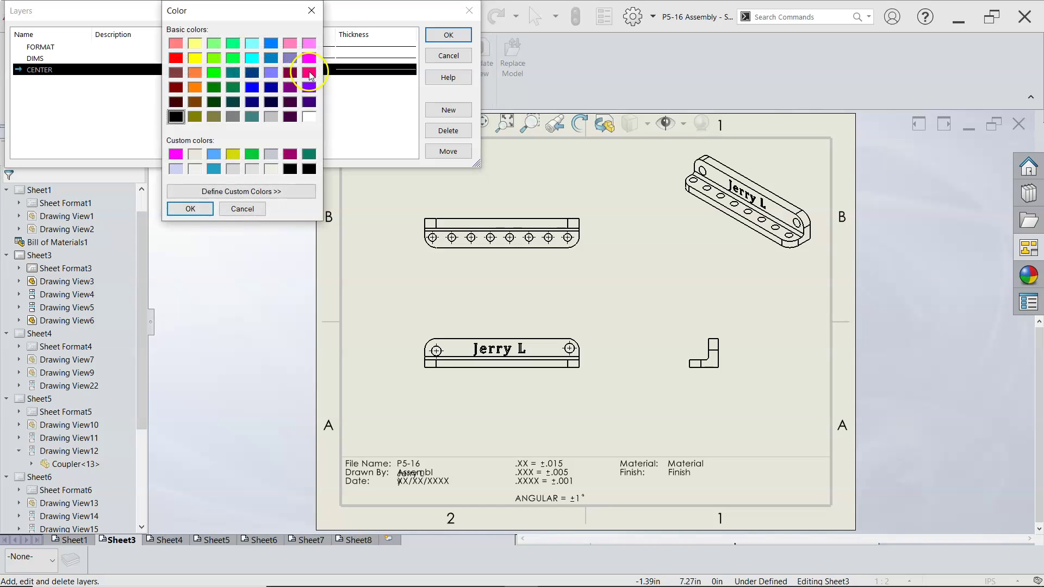
left_click(309, 73)
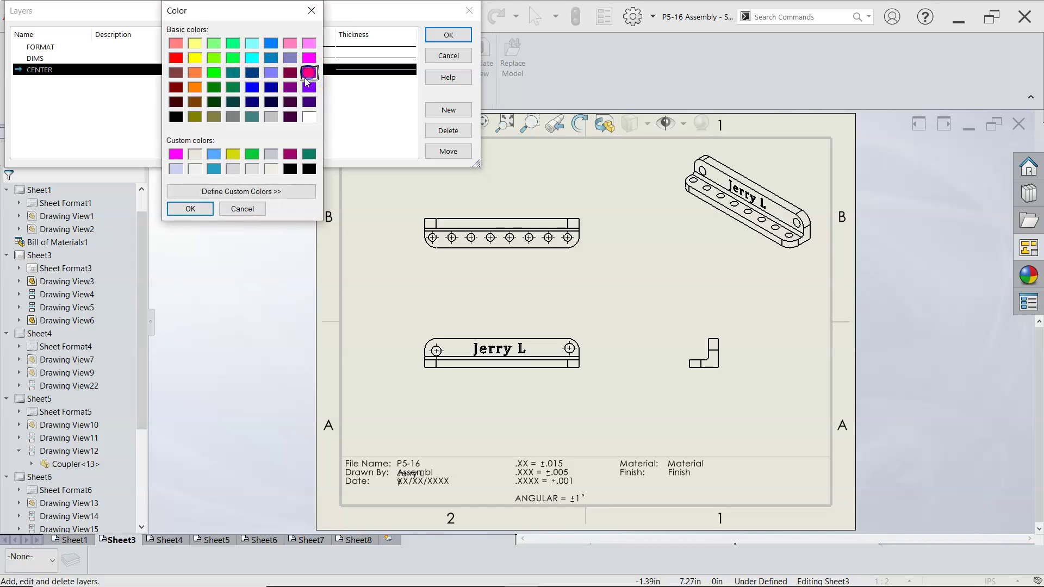
left_click(191, 210)
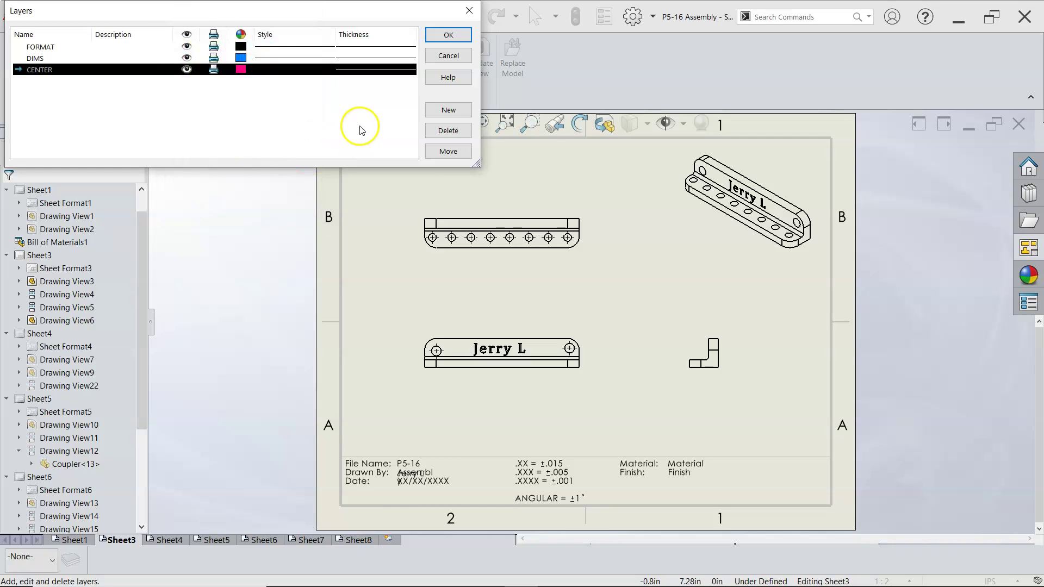
left_click(448, 35)
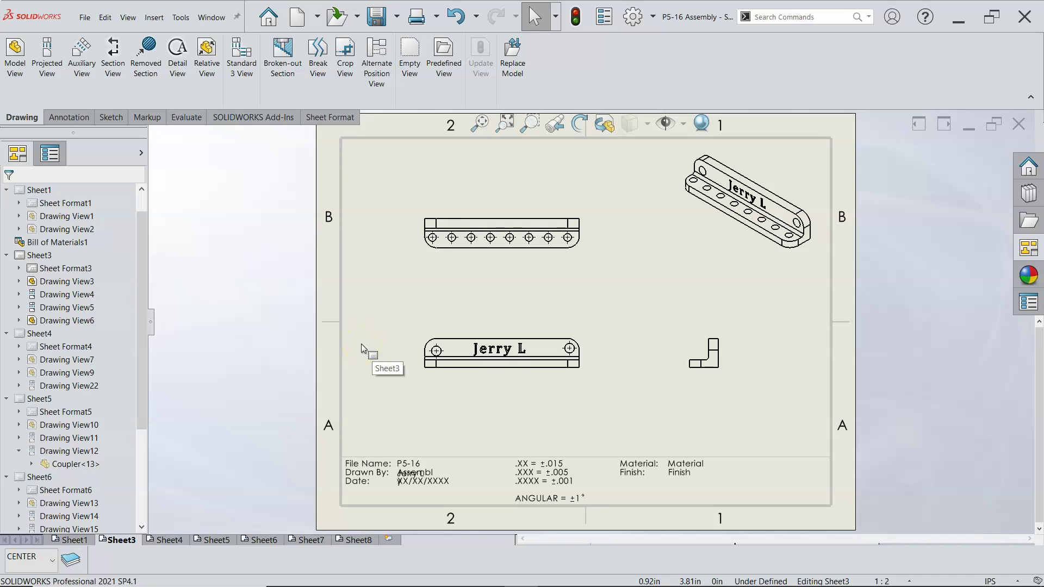
Step: Show the Selection Filter toolbar and unlock the CommandManager and toolbars in the customization settings
key("F5")
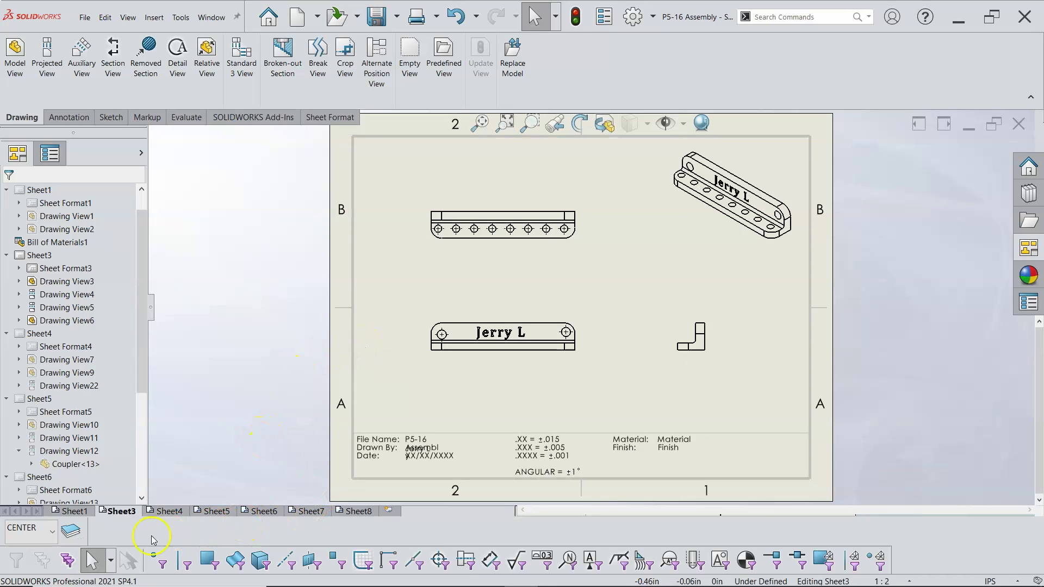
right_click(707, 65)
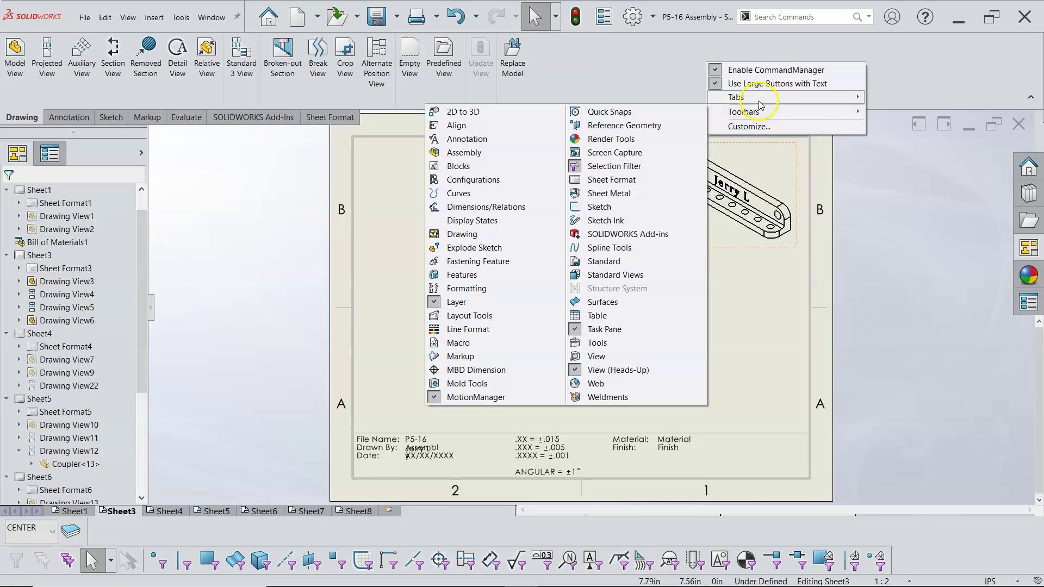
mouse_move(759, 100)
left_click(761, 125)
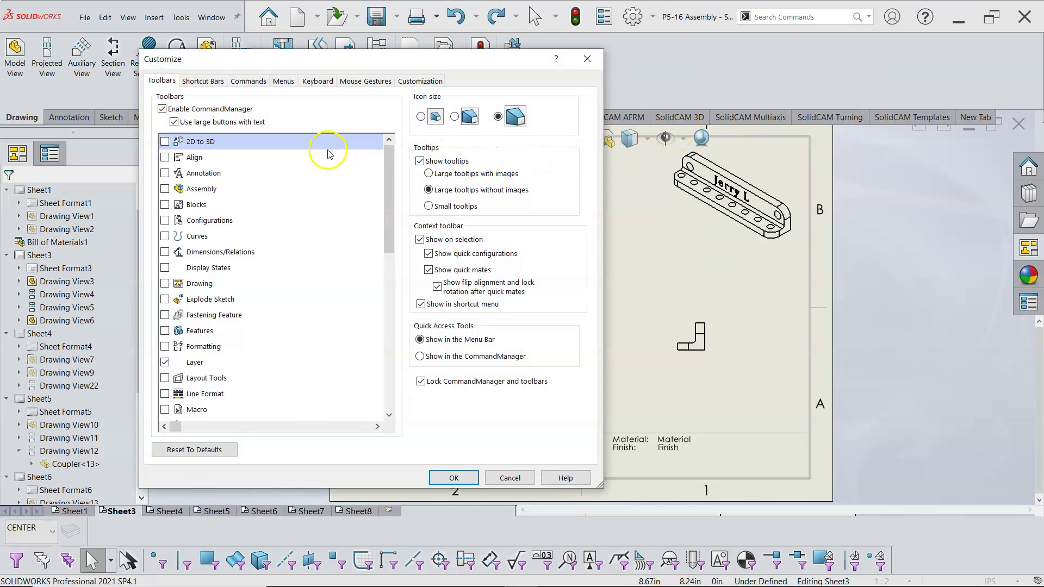
left_click(422, 382)
left_click(454, 478)
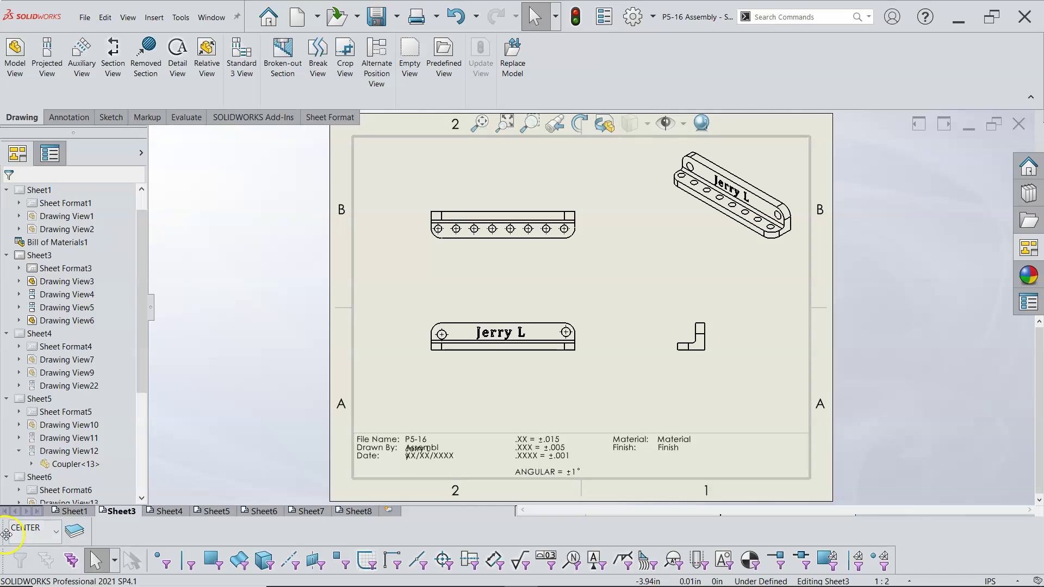
Step: Dock the Layer toolbar at the end of the Selection Filter toolbar's row and lock the CommandManager and toolbars again
mouse_move(5, 534)
left_mouse_down()
mouse_move(33, 549)
mouse_move(913, 564)
mouse_move(900, 566)
left_mouse_up()
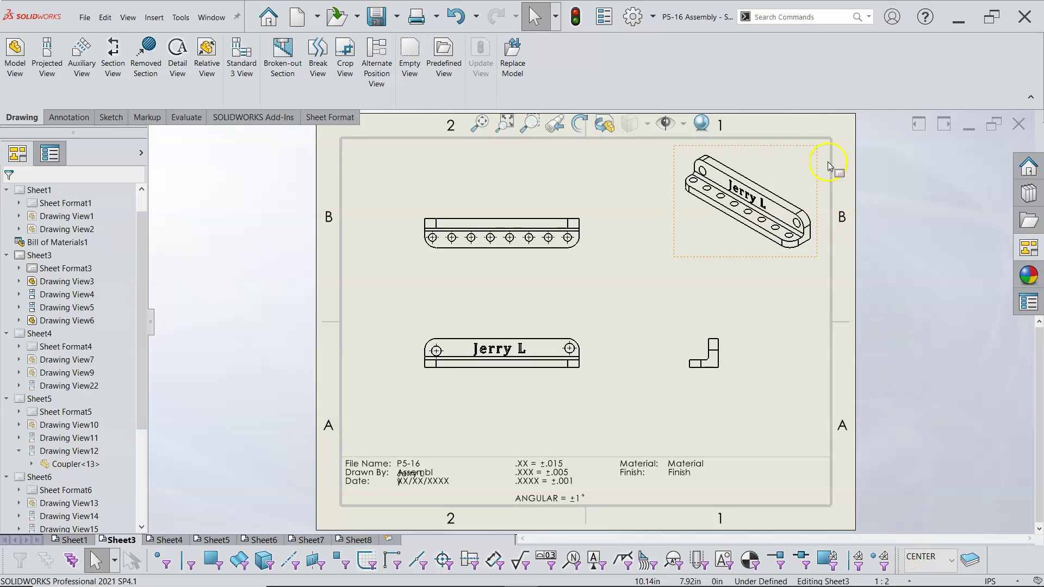
right_click(751, 90)
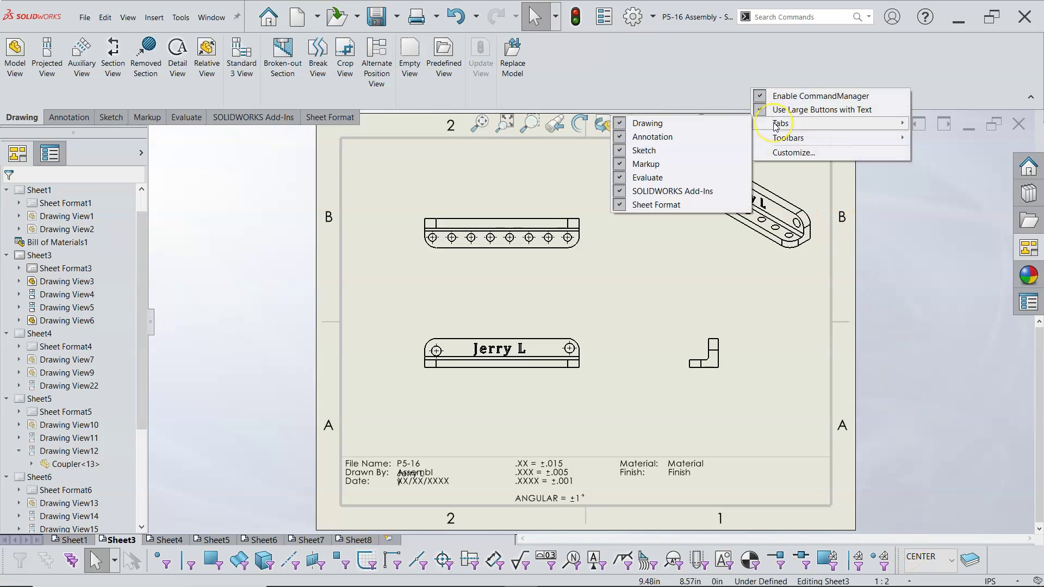
left_click(787, 141)
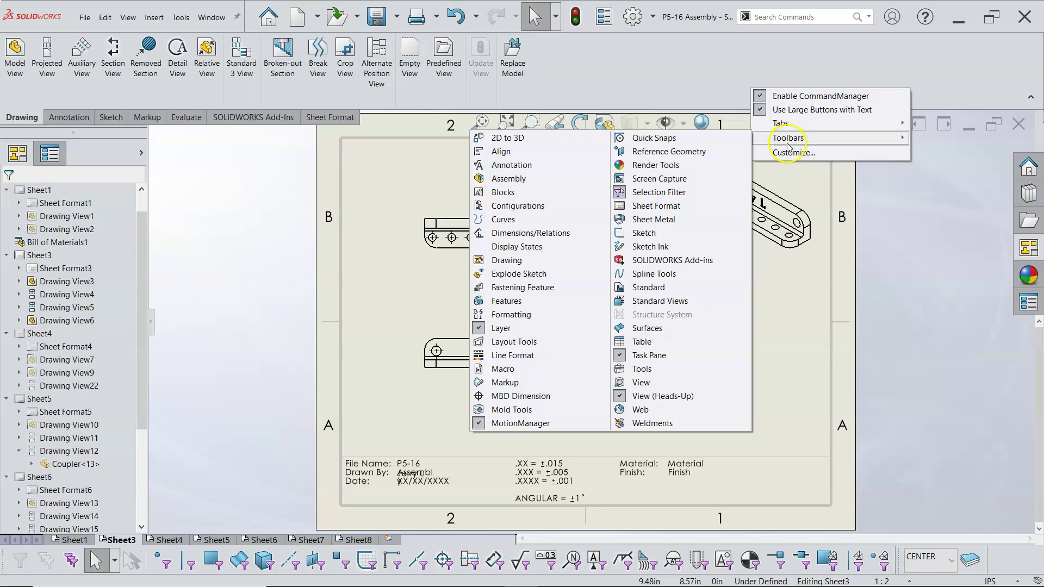
left_click(785, 123)
left_click(789, 149)
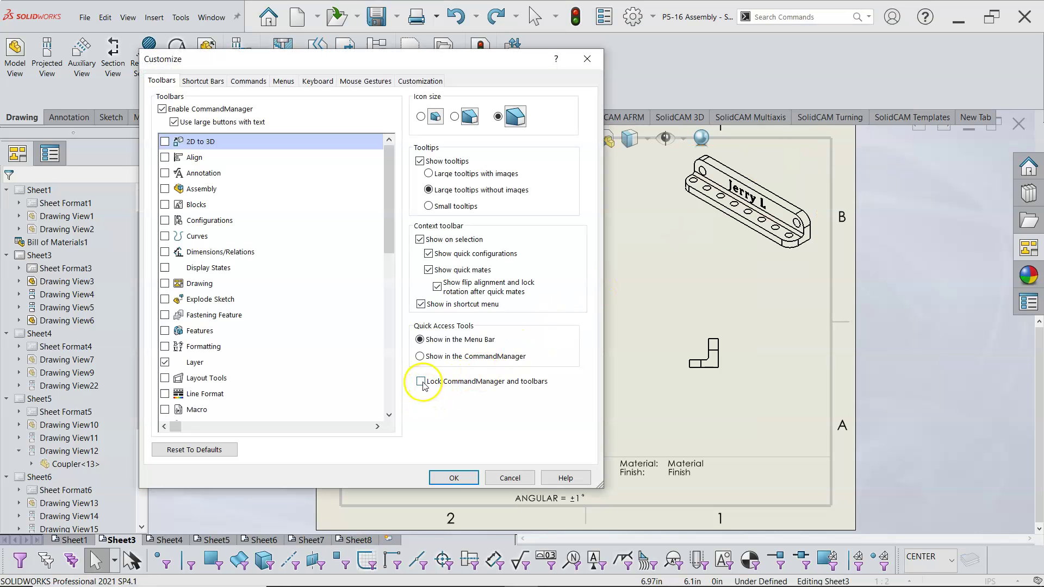
left_click(457, 478)
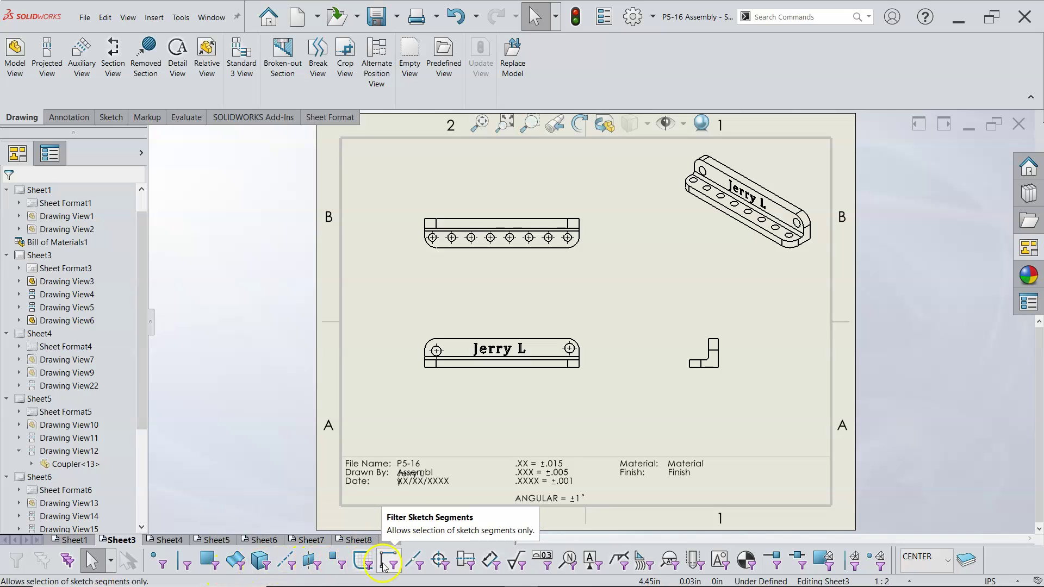
Step: Filter the selection to center marks and assign all those on the upper view's row of holes to the CENTER layer
left_click(440, 561)
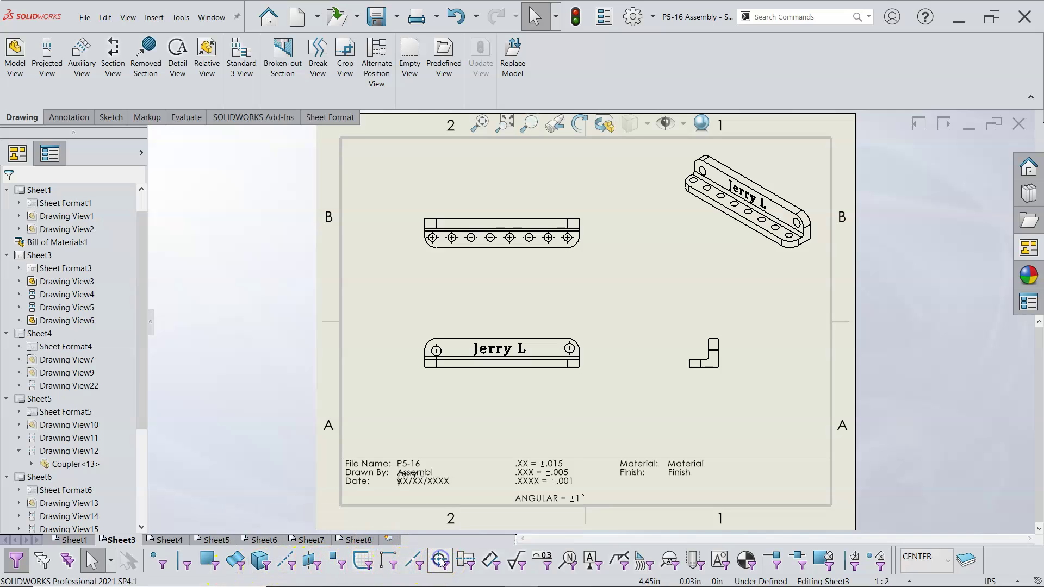
mouse_move(405, 201)
left_mouse_down()
mouse_move(443, 233)
mouse_move(600, 283)
left_mouse_up()
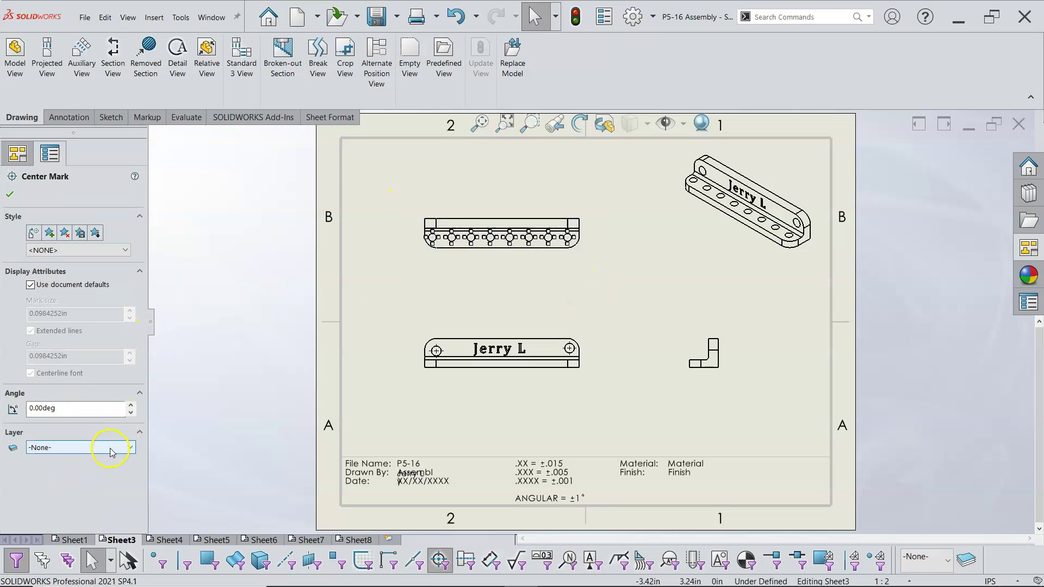
left_click(110, 452)
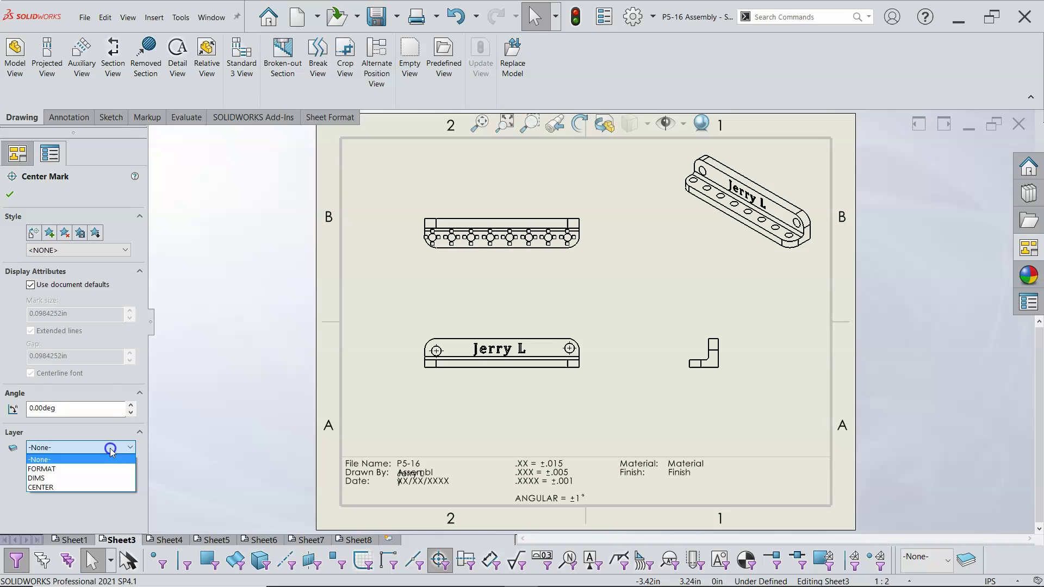
left_click(77, 488)
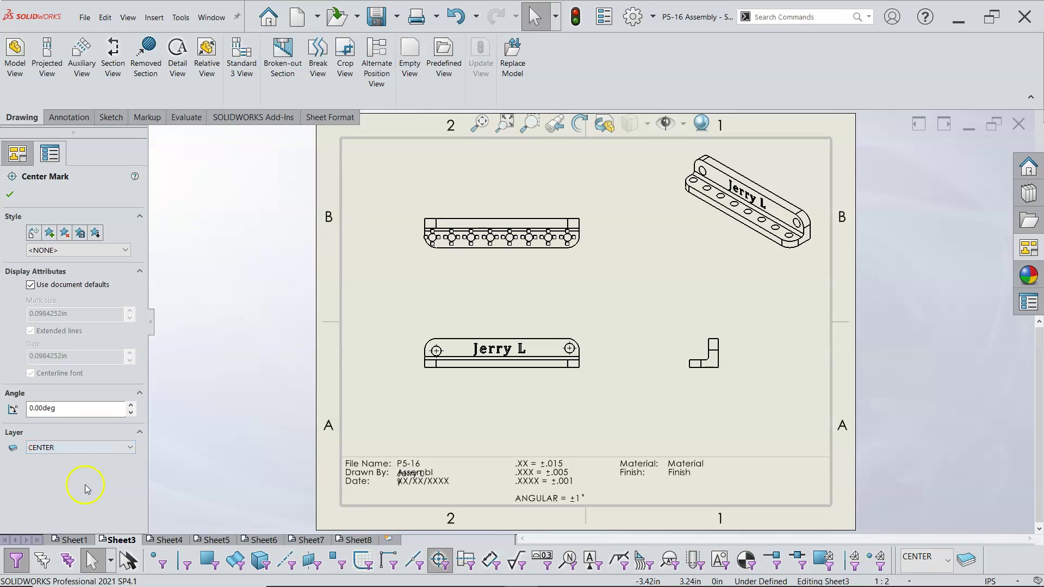
left_click(10, 194)
Step: Assign both center marks in the front view with the engraved text to the CENTER layer
left_click_drag(403, 317, 607, 404)
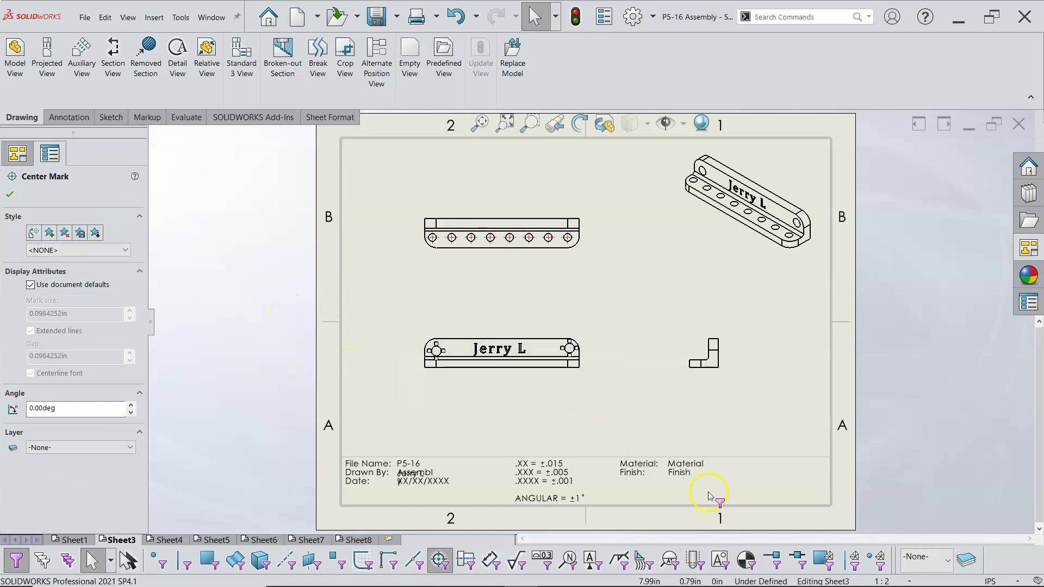
left_click(113, 445)
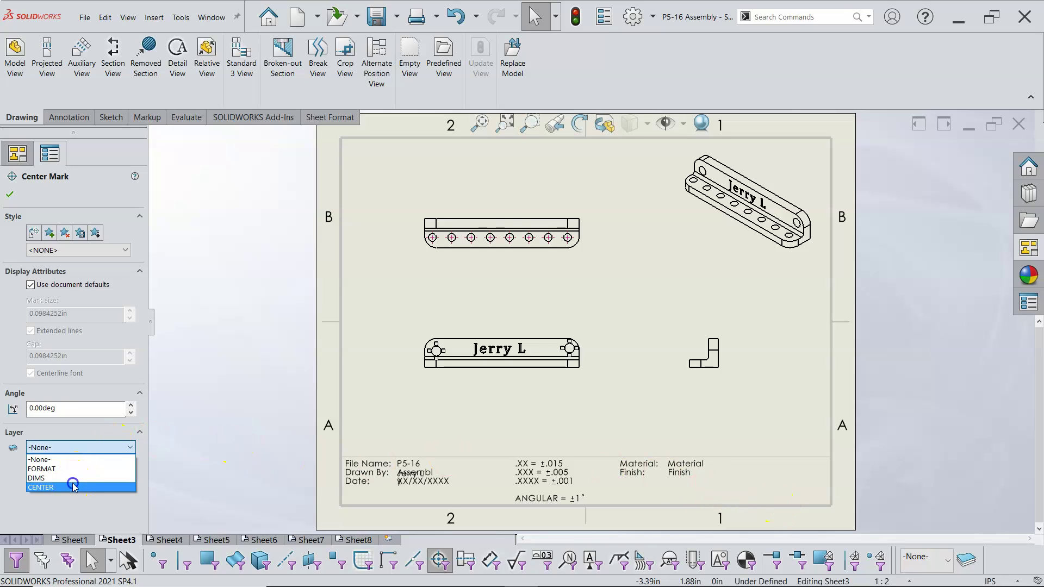
left_click(71, 487)
left_click(10, 194)
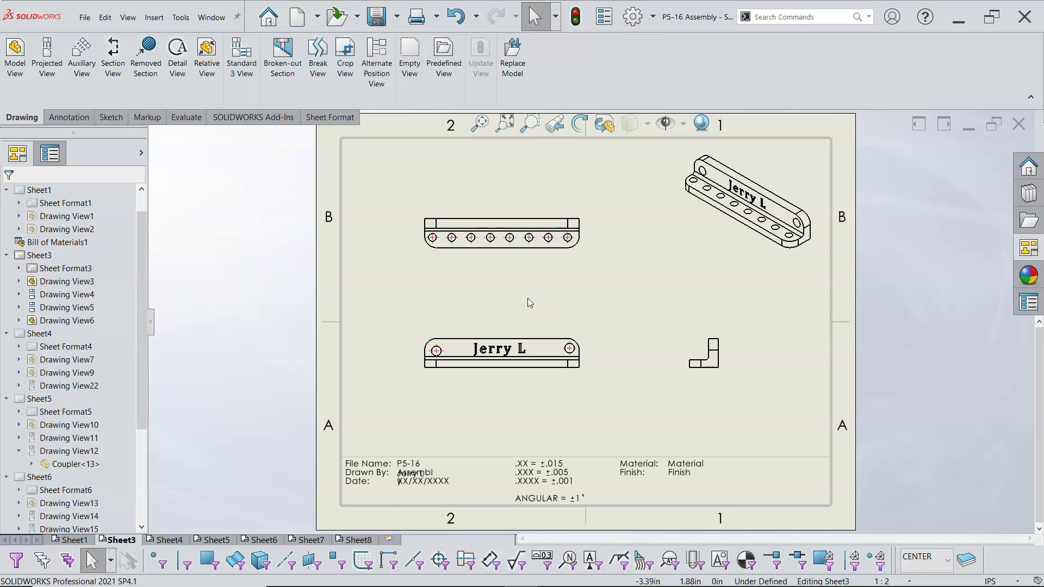
key("F5")
key("F5")
scroll(467, 344, "down", 2)
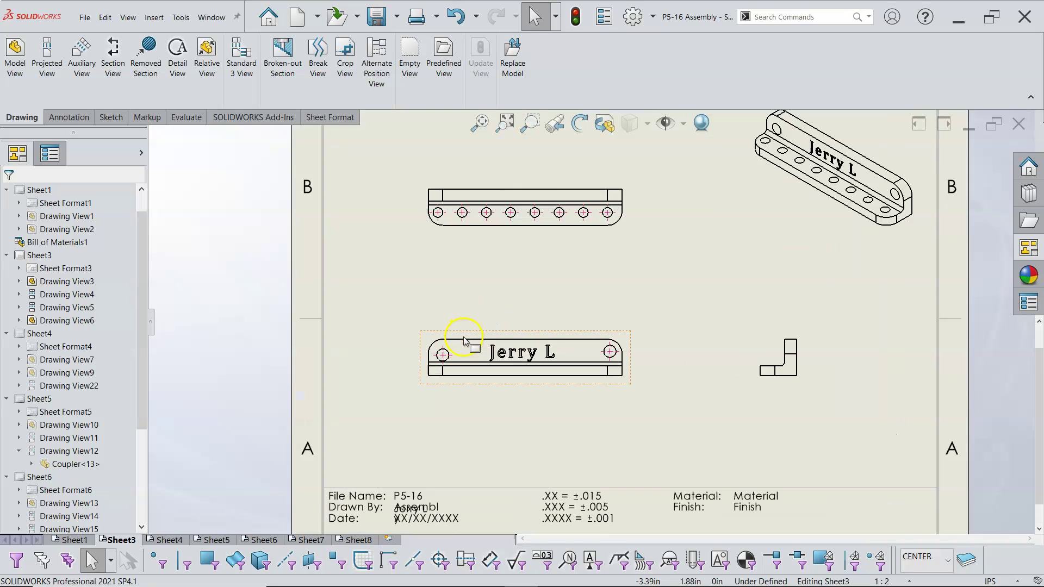
scroll(466, 343, "down", 1)
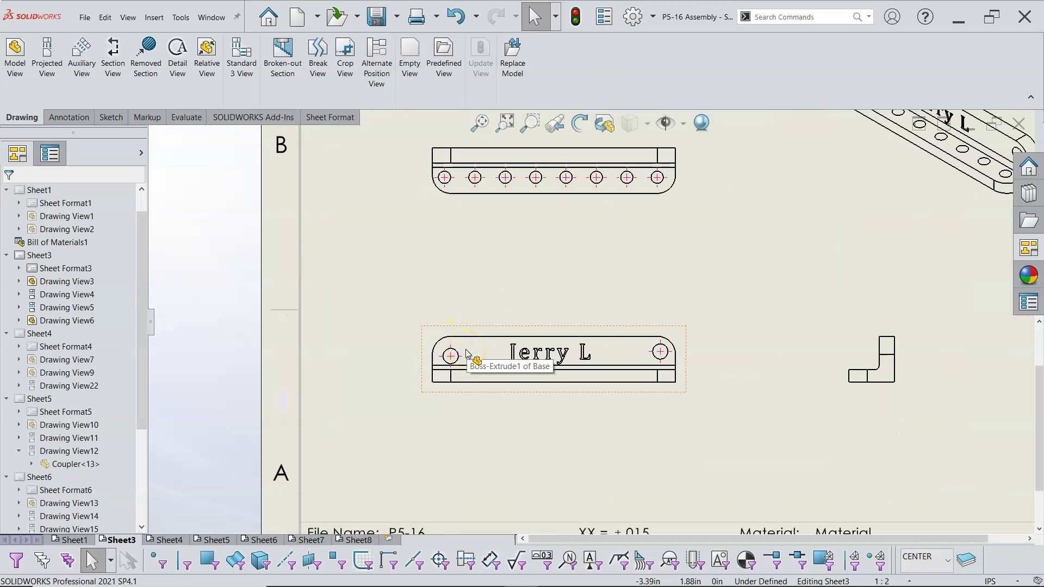
key("f")
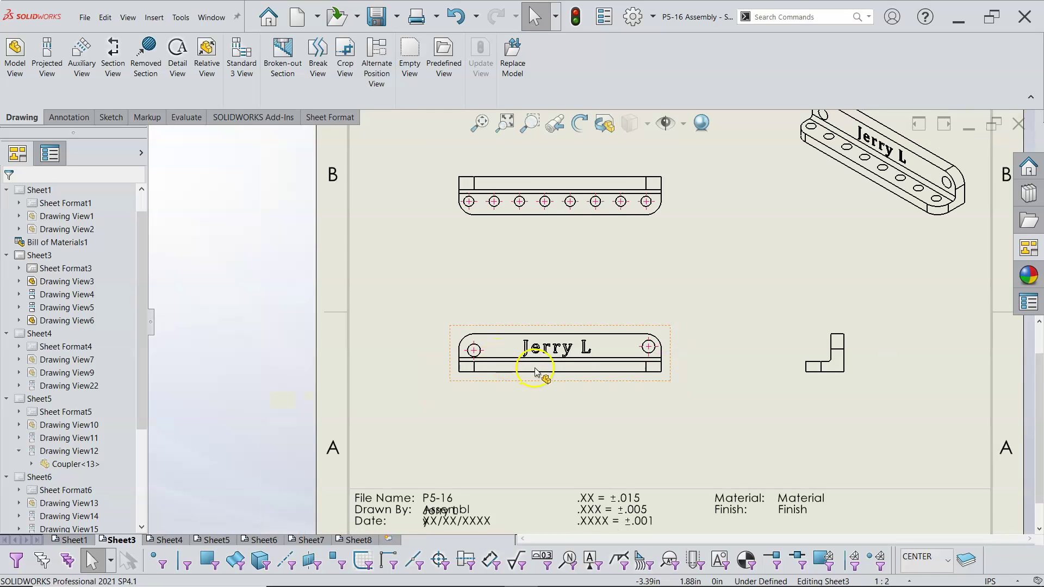
key("f")
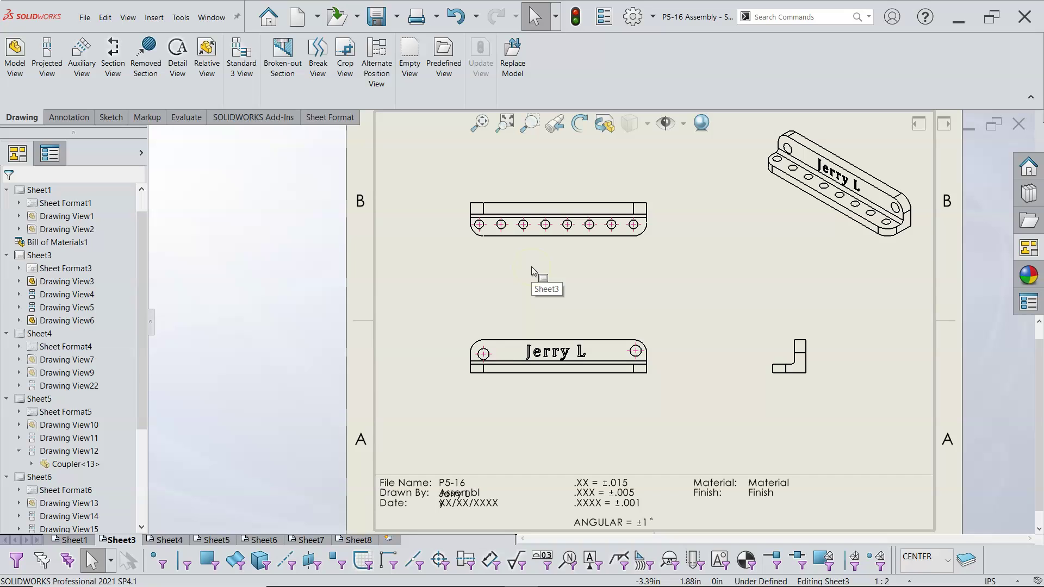
left_click(483, 354)
left_click(638, 352)
left_click(655, 310)
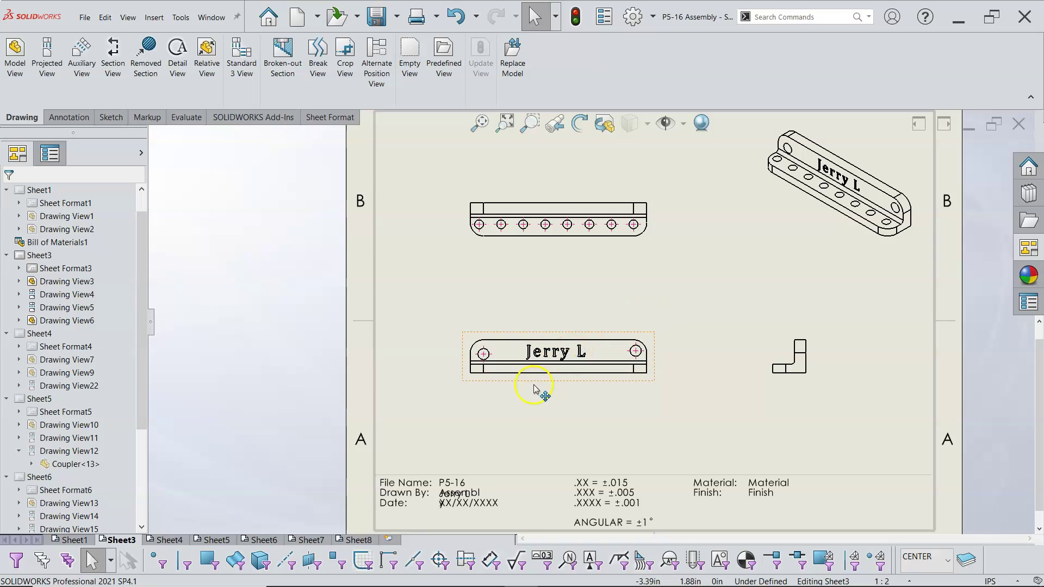
scroll(535, 390, "down", 1)
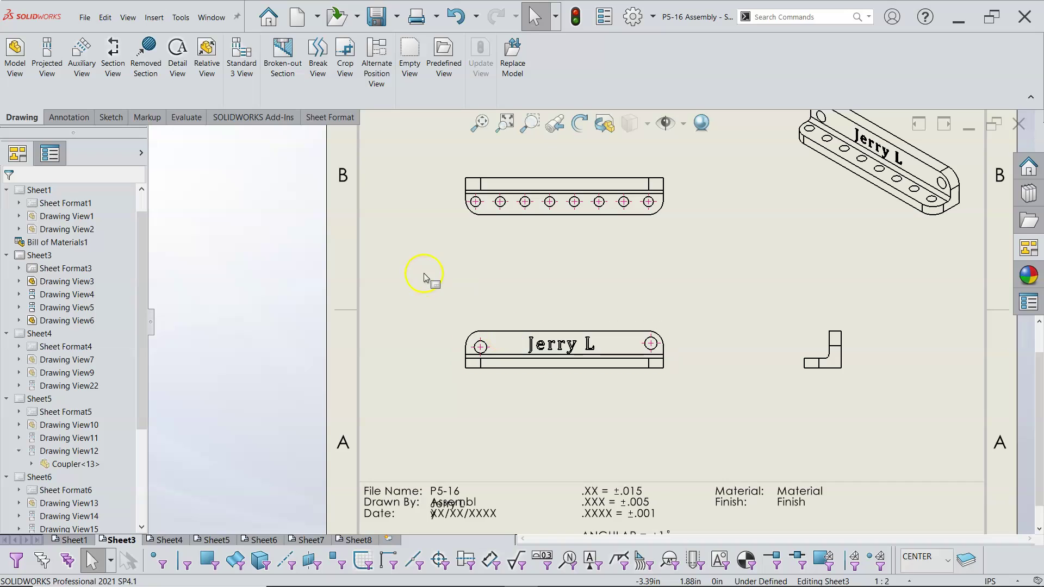
left_click(77, 118)
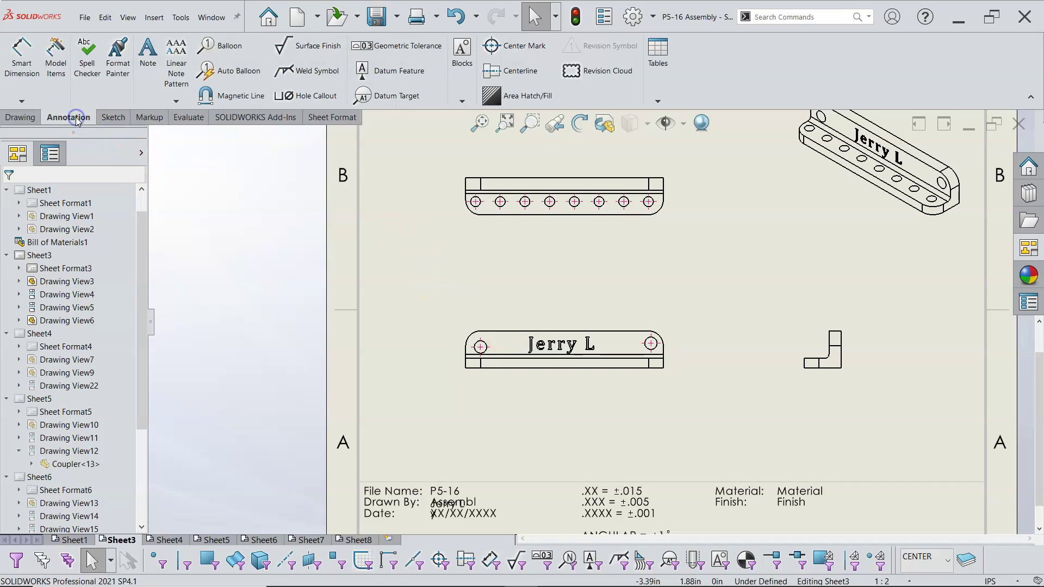
left_click(23, 102)
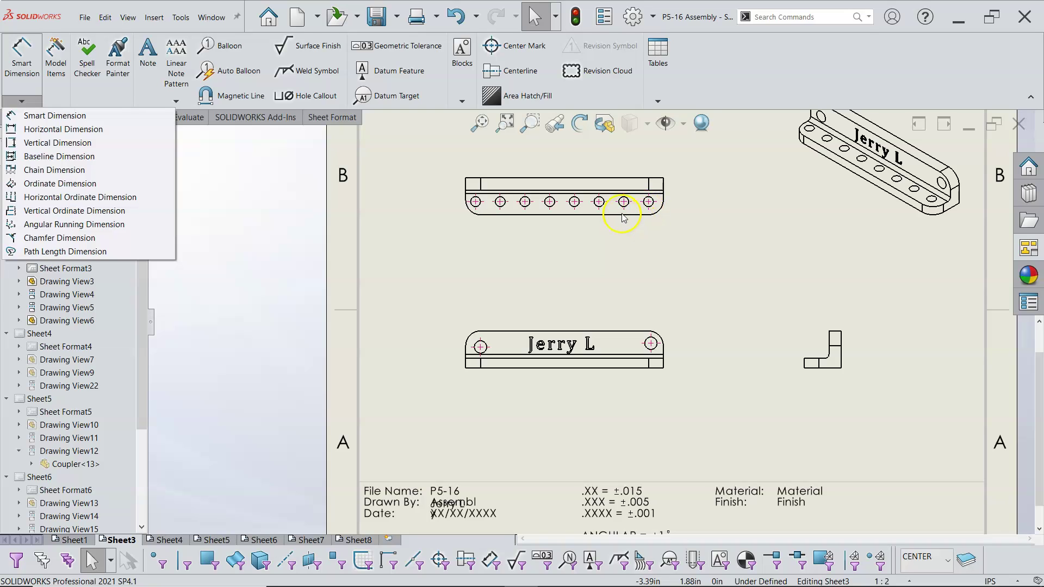
left_click(454, 246)
scroll(509, 174, "down", 1)
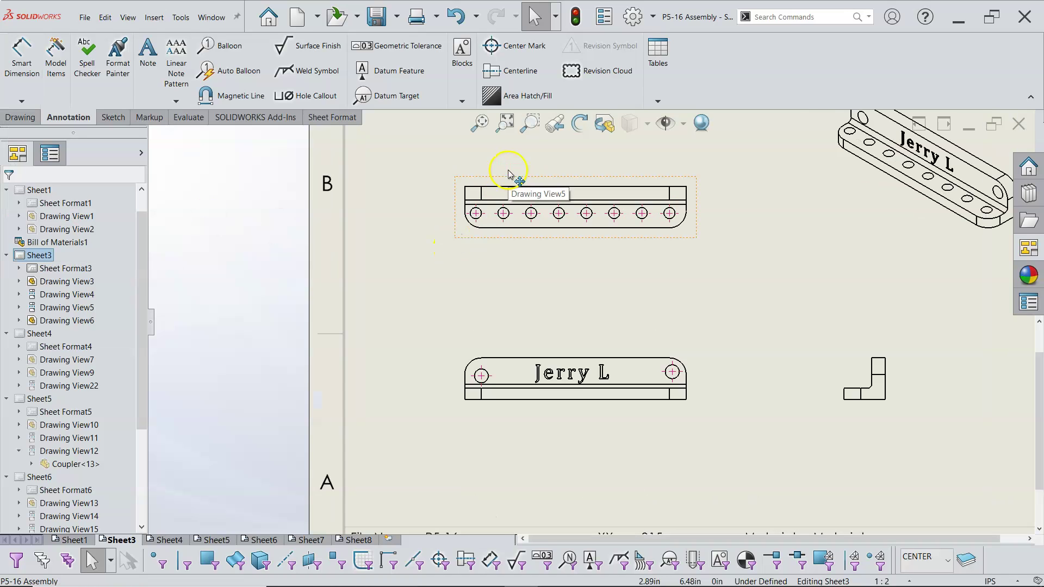
left_click(22, 57)
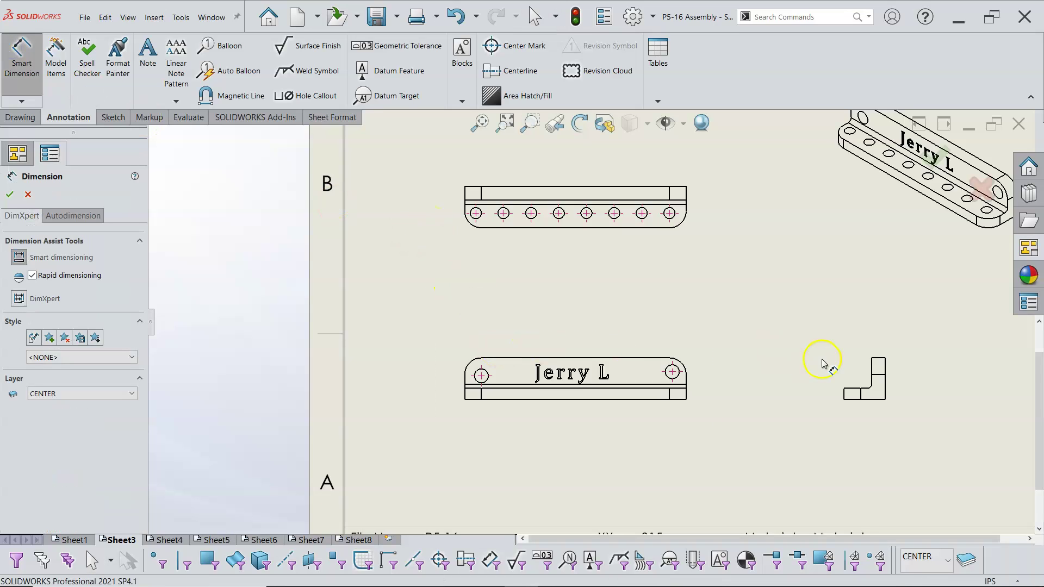
left_click(879, 359)
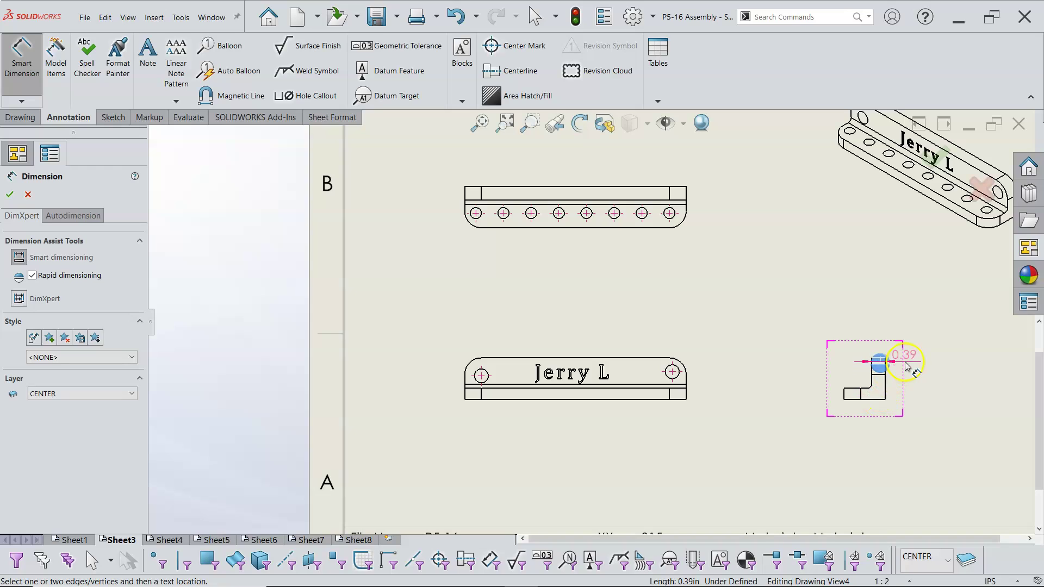
key("Escape")
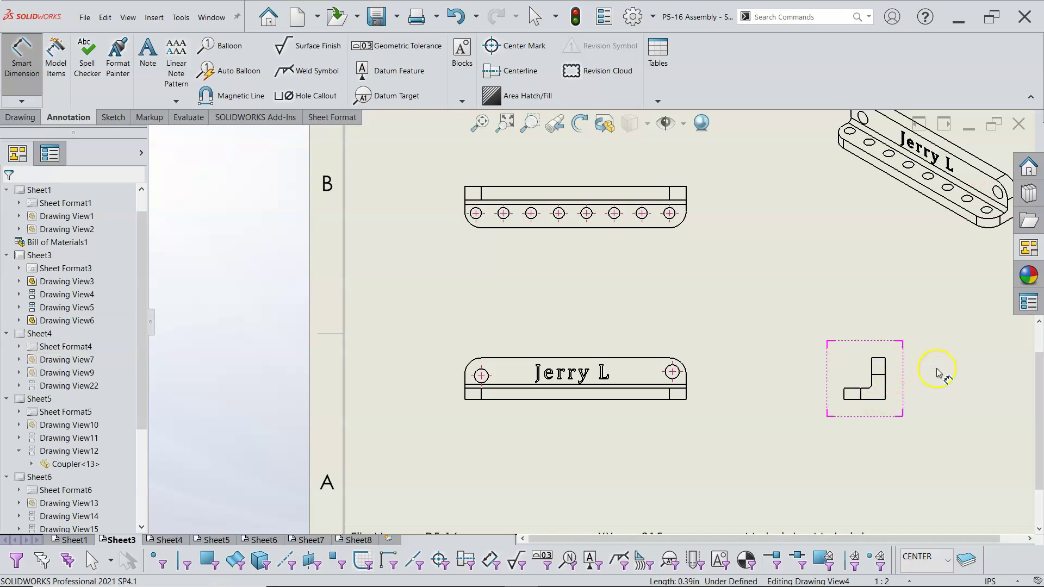
Step: Make DIMS the current layer for new annotations
left_click(947, 561)
left_click(918, 532)
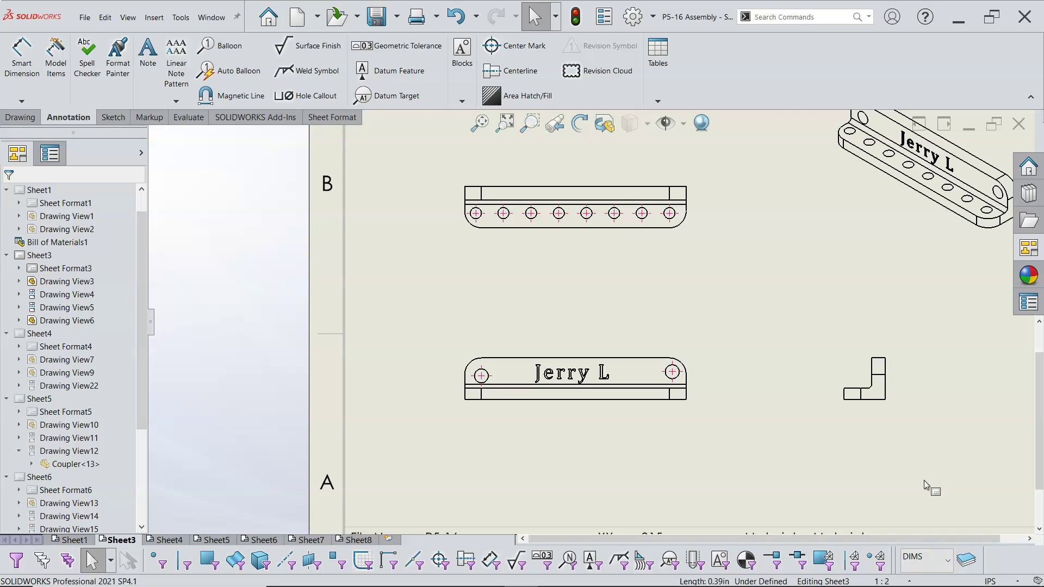
left_click(881, 465)
left_click(791, 435)
left_click(725, 352)
Step: Add Smart Dimensions for the overall height and overall width of the L-shaped side view
left_click(21, 57)
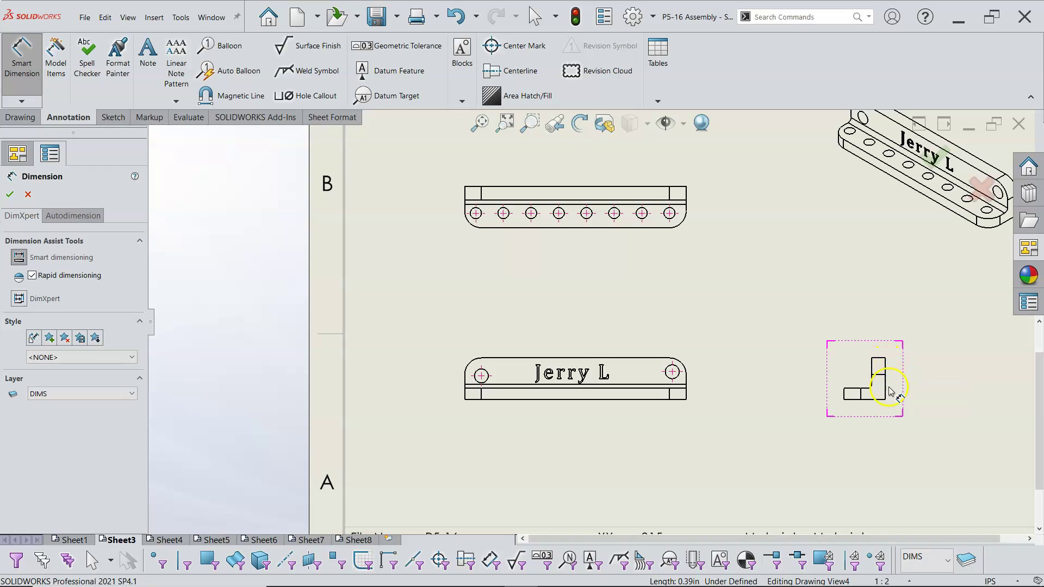
scroll(908, 390, "down", 5)
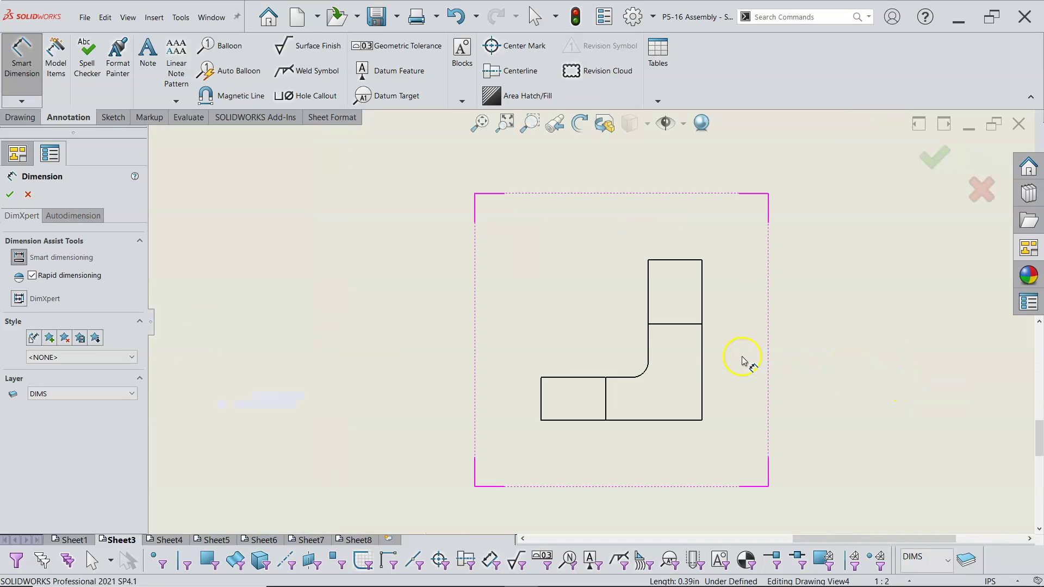
left_click(703, 396)
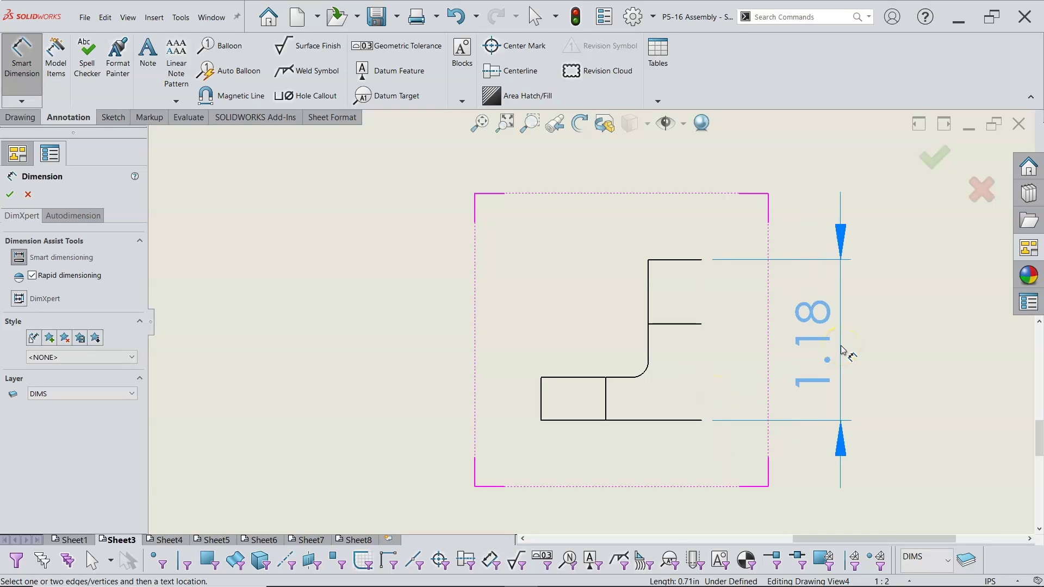
left_click(863, 350)
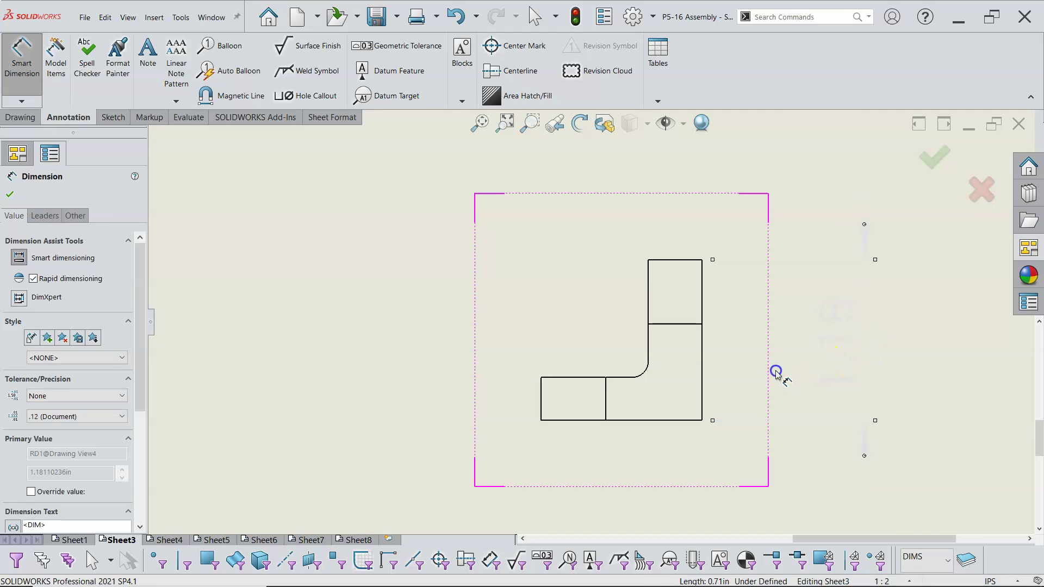
left_click(670, 423)
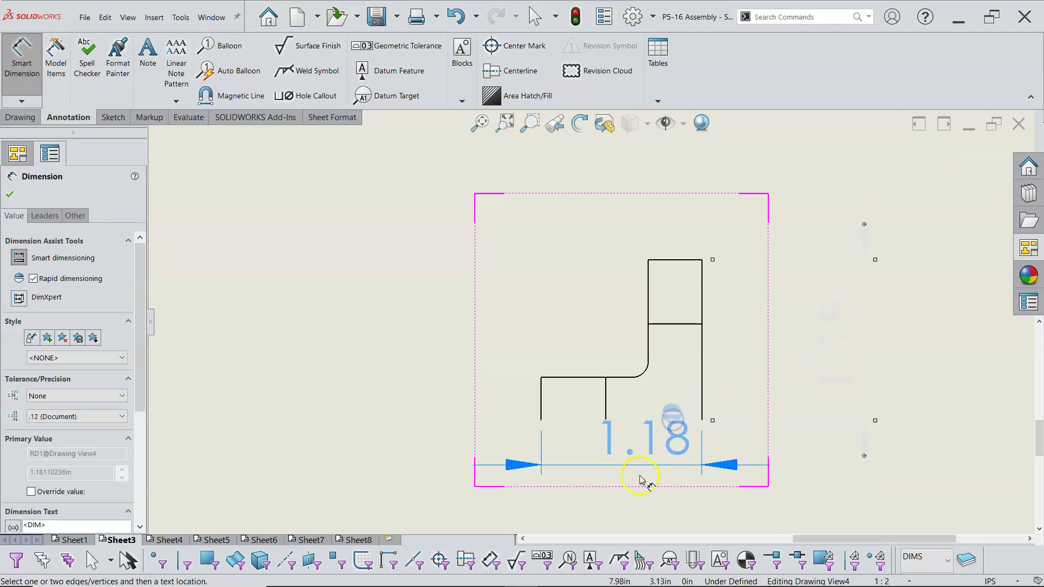
scroll(627, 510, "up", 1)
left_click(625, 514)
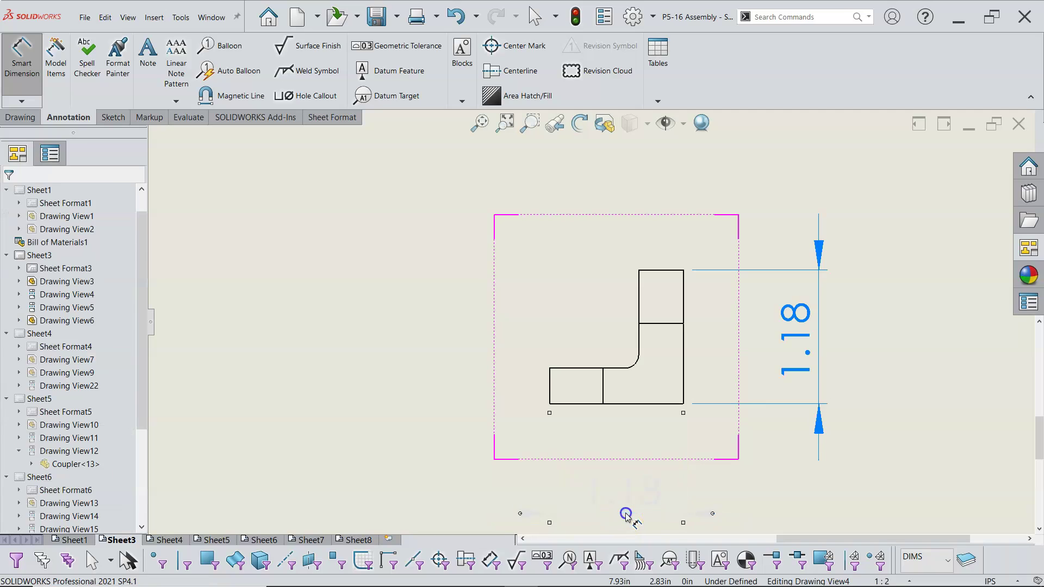
left_click(723, 444)
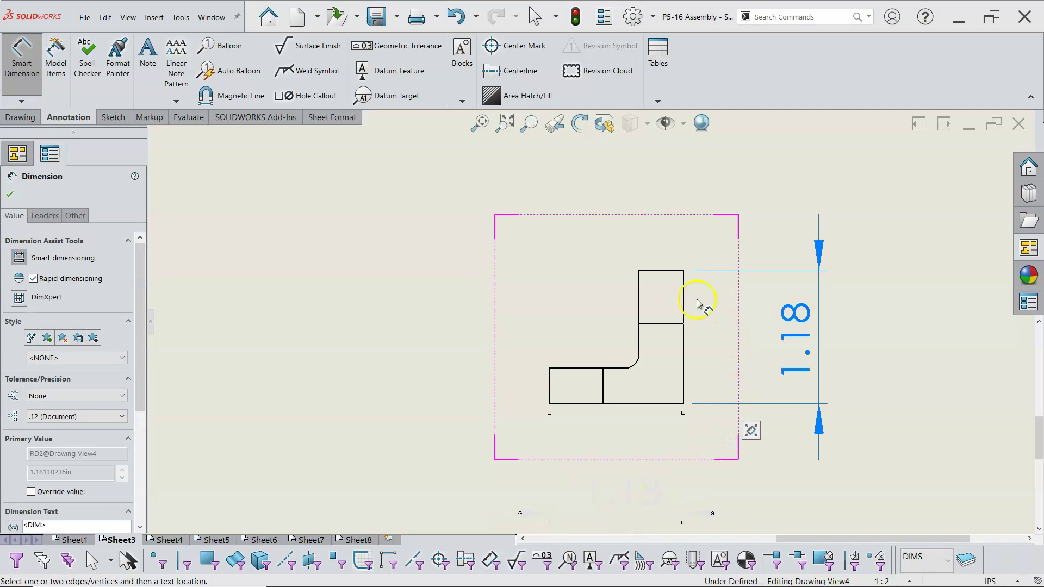
Step: Dimension the thickness of the vertical leg and of the horizontal leg in the L-shaped side view
left_click(663, 270)
left_click(763, 175)
left_click(551, 387)
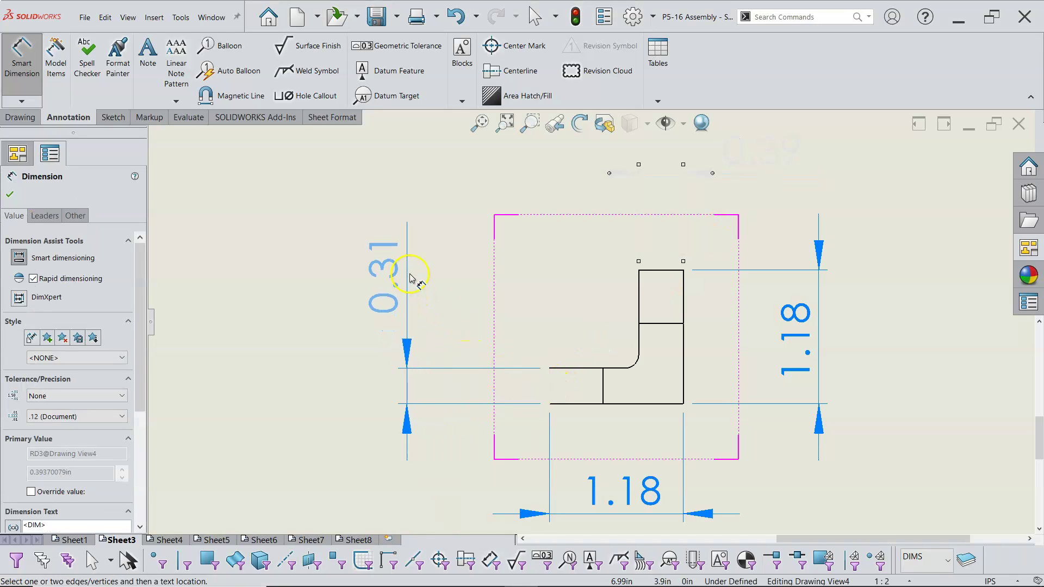
left_click(413, 280)
scroll(449, 302, "down", 5)
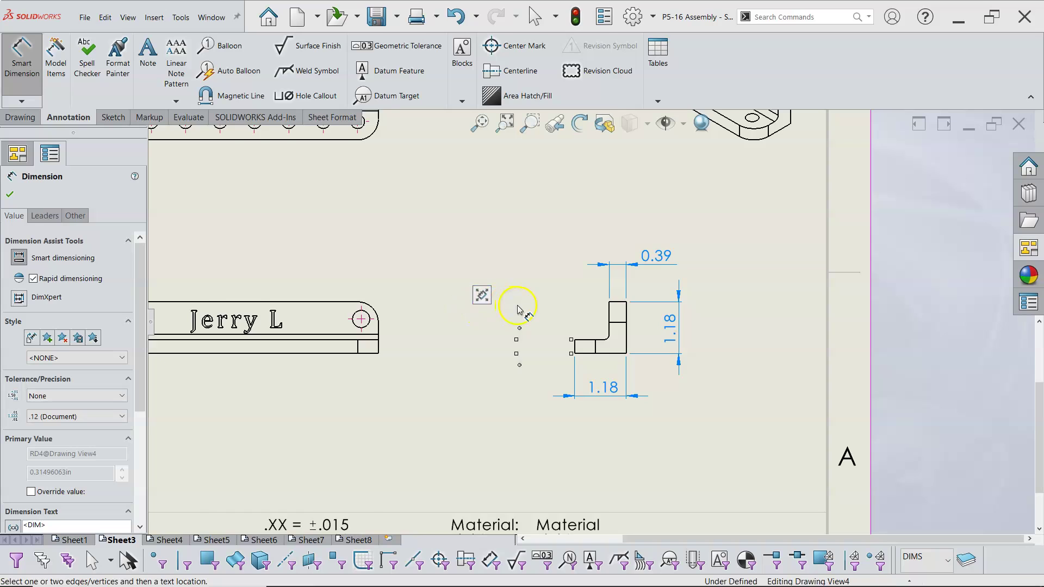
scroll(518, 310, "down", 2)
left_click(514, 262)
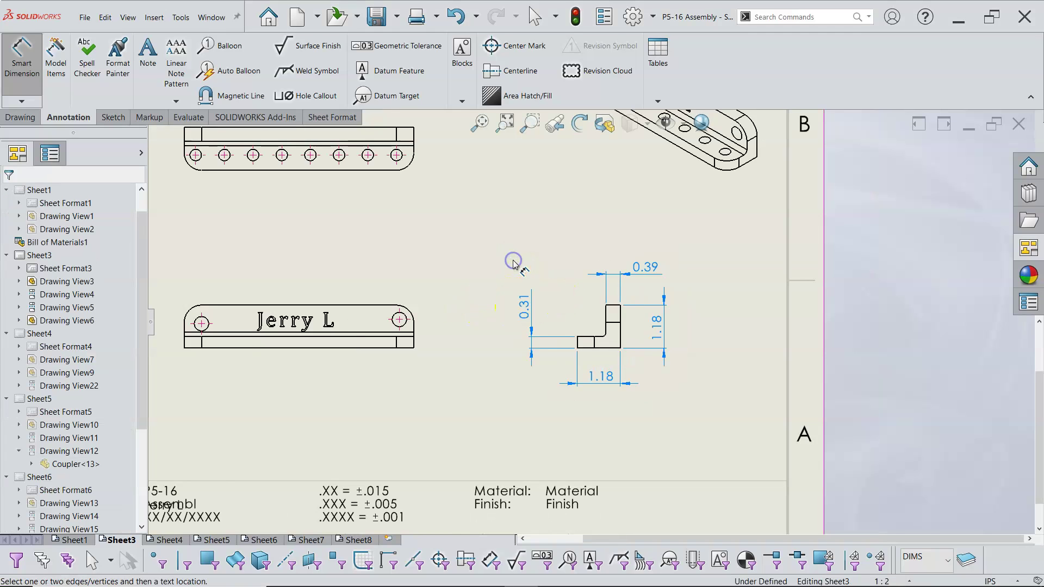
Step: Dimension the inside fillet radius of the L-shaped side view, placing the text up and to the left of the profile
key("f")
scroll(387, 233, "up", 3)
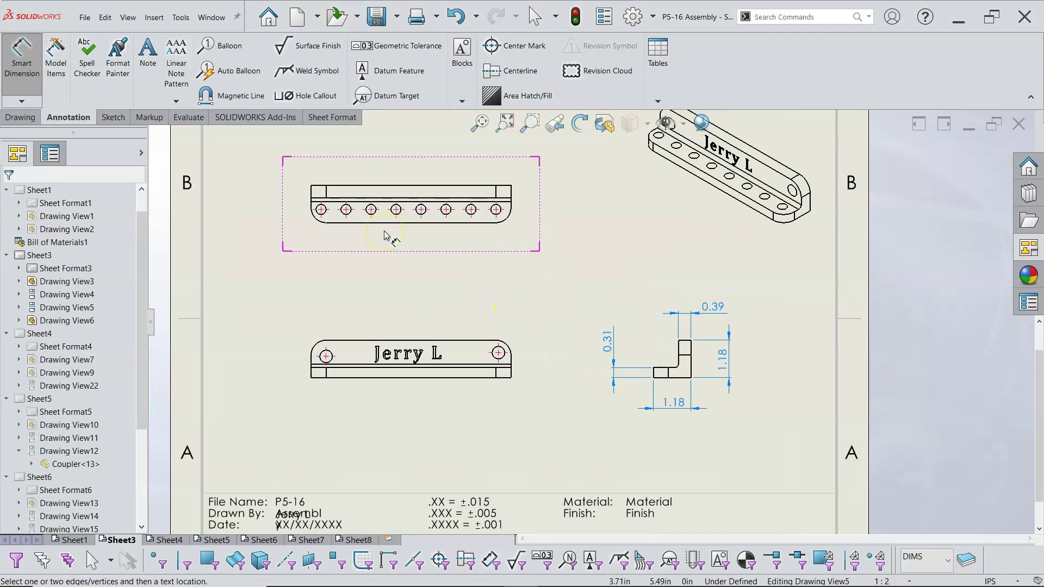
scroll(659, 369, "up", 1)
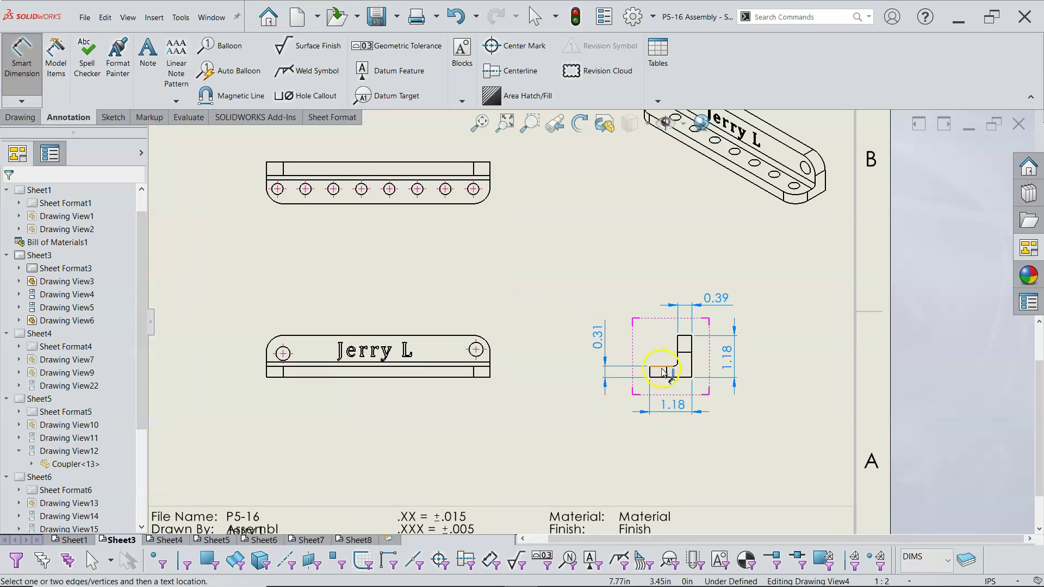
scroll(665, 375, "up", 2)
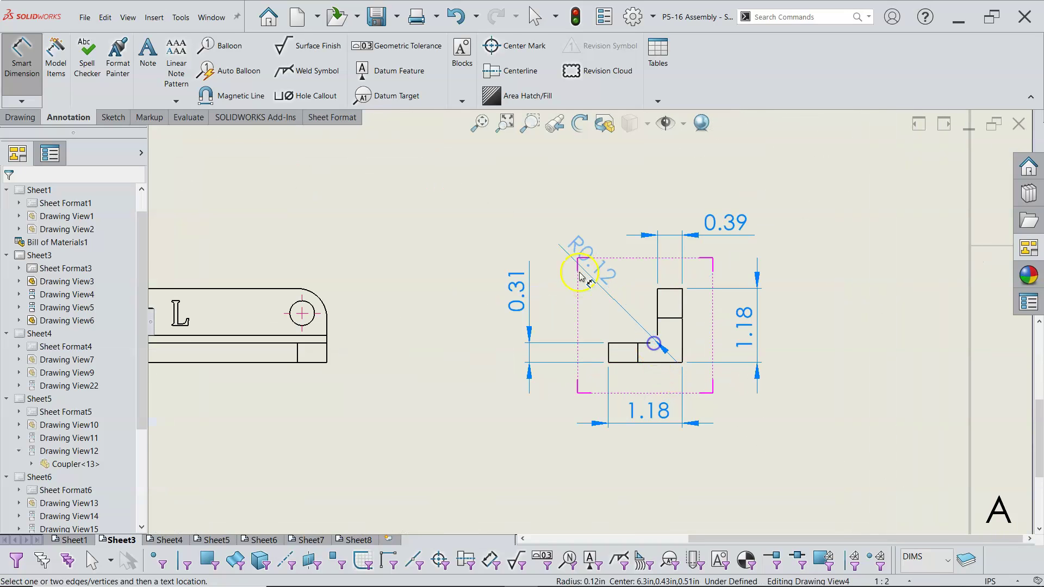
left_click(576, 242)
left_click(454, 236)
scroll(451, 233, "down", 5)
scroll(410, 237, "up", 3)
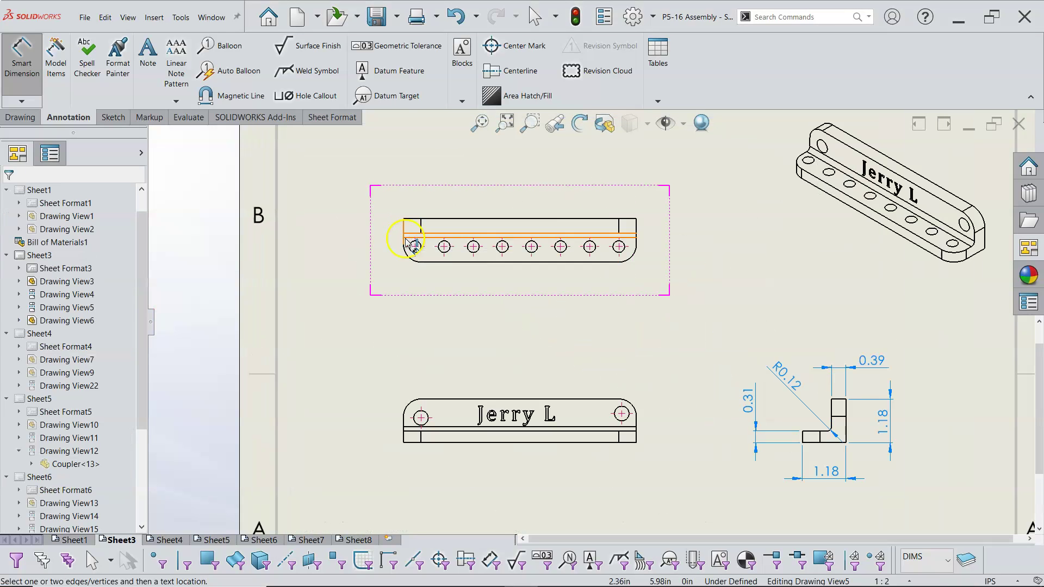
Step: Dimension the lower-right corner radius of the upper view with a 2X prefix and shift its text slightly
left_click(632, 260)
left_click(698, 298)
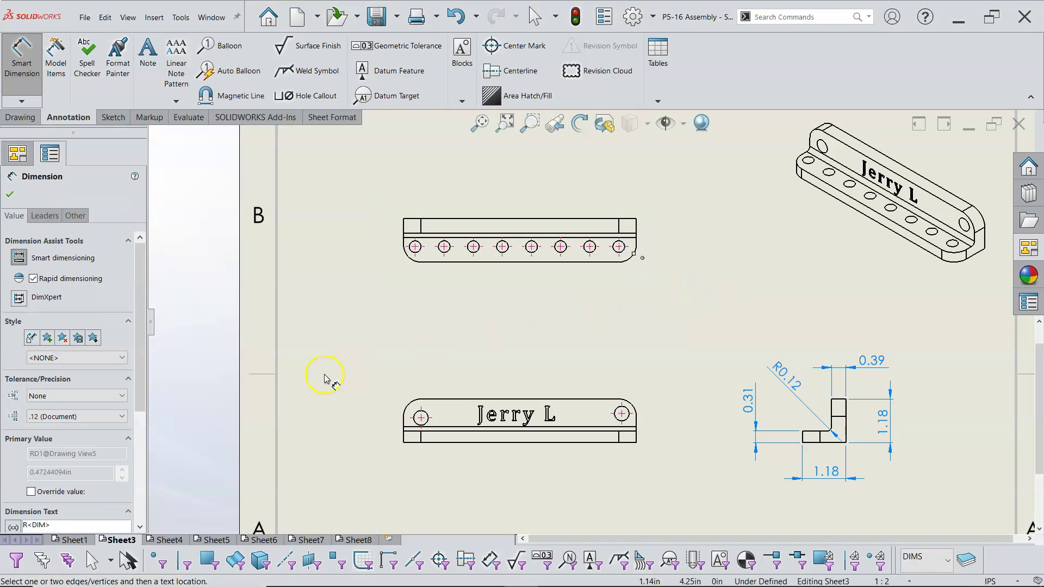
left_click_drag(140, 361, 140, 452)
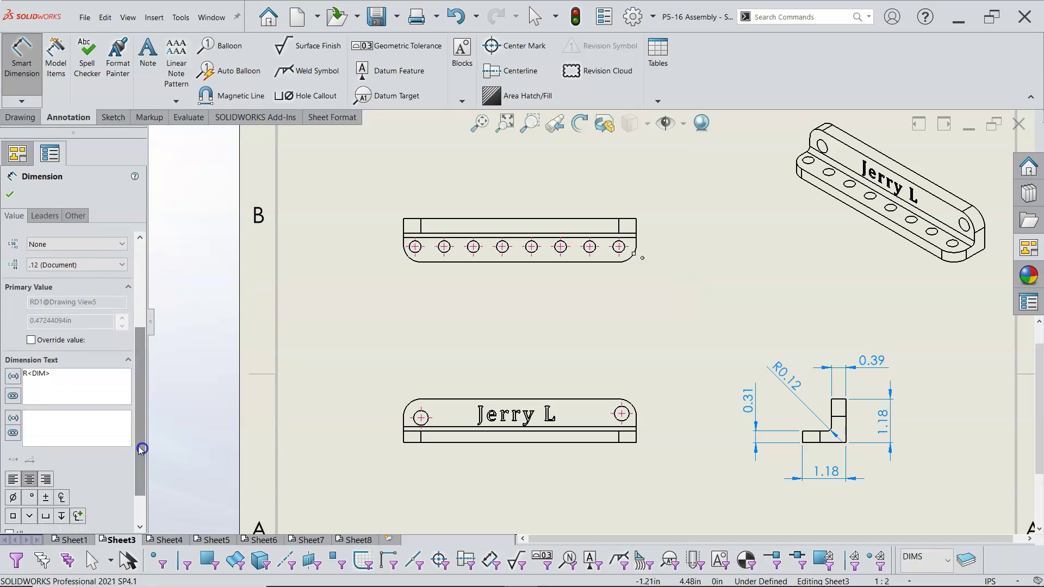
left_click(25, 374)
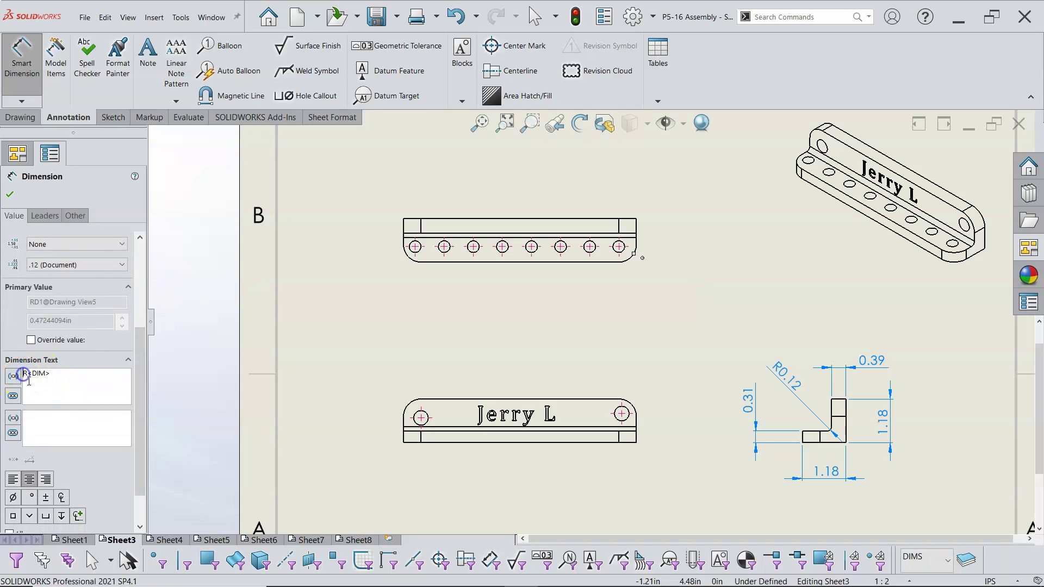
type("2X")
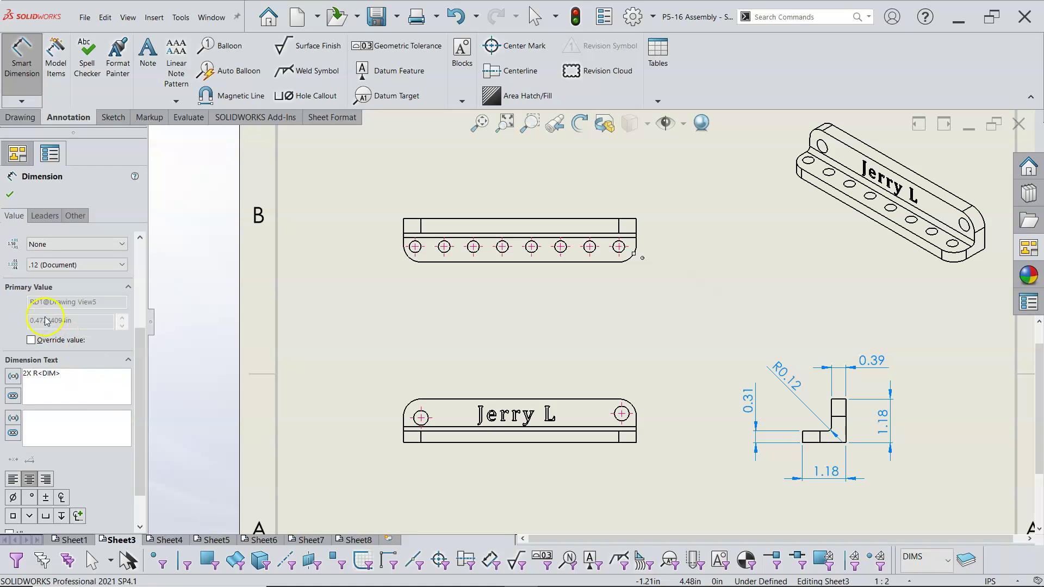
left_click(8, 195)
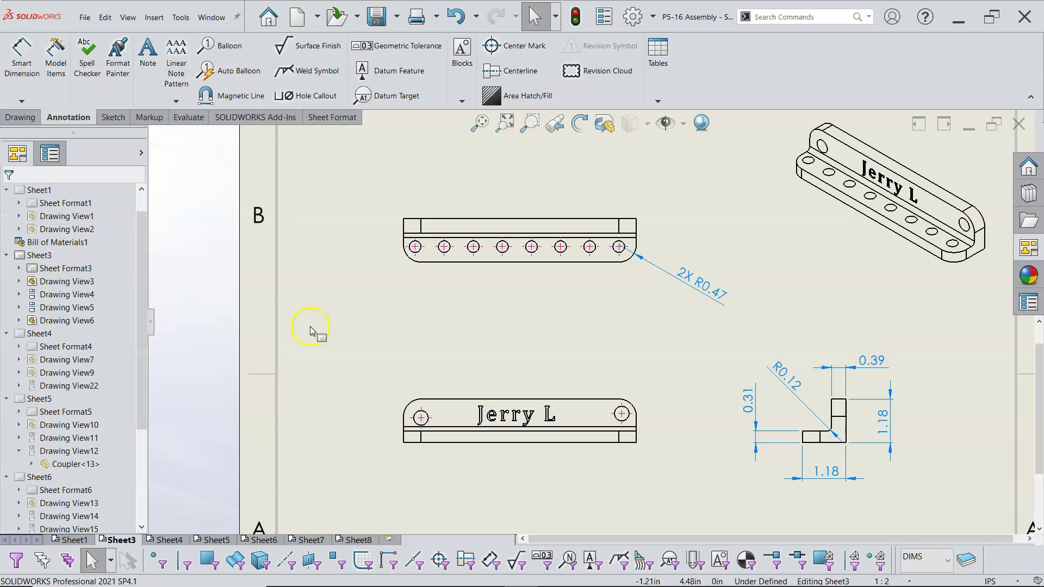
left_click(688, 285)
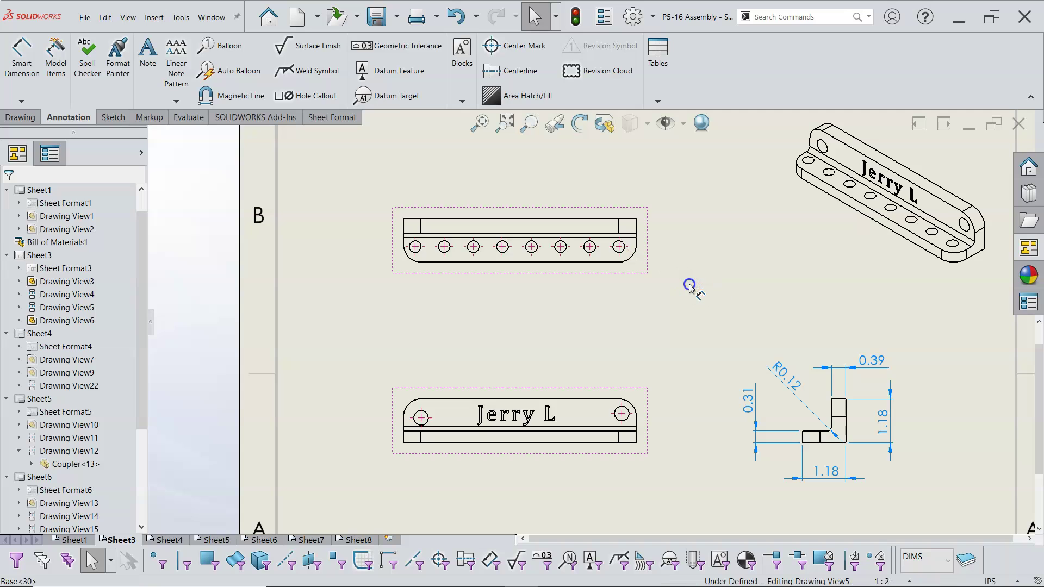
left_click(624, 321)
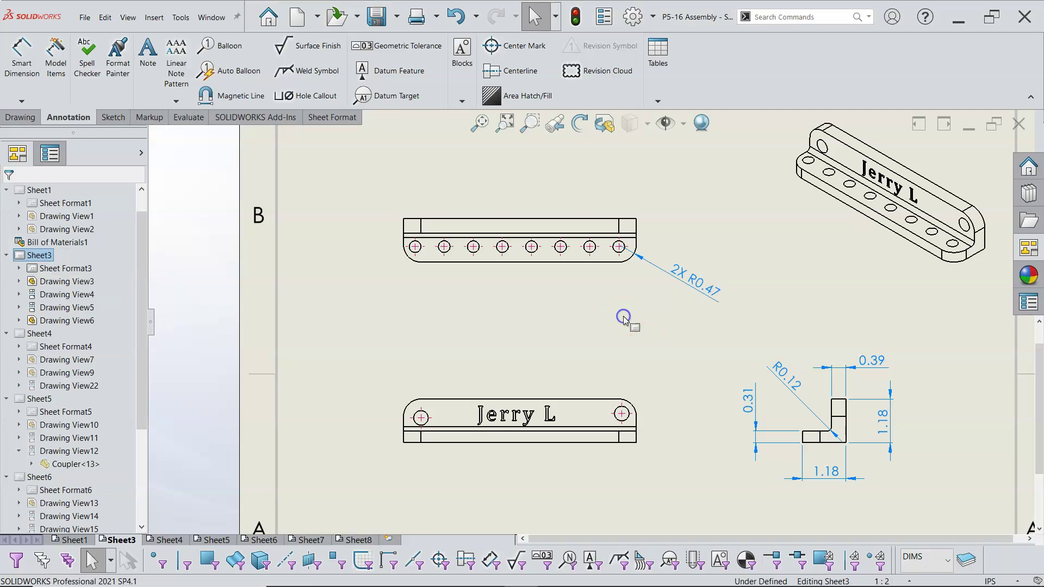
Step: Dimension the upper-right corner radius of the lettered front view with a 2X prefix
left_click(634, 403)
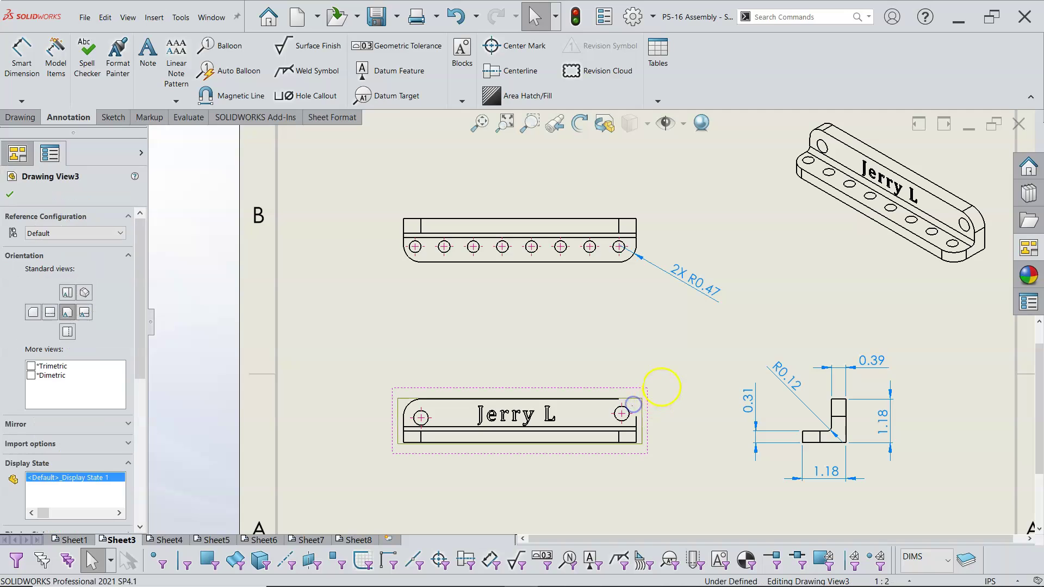
left_click(662, 387)
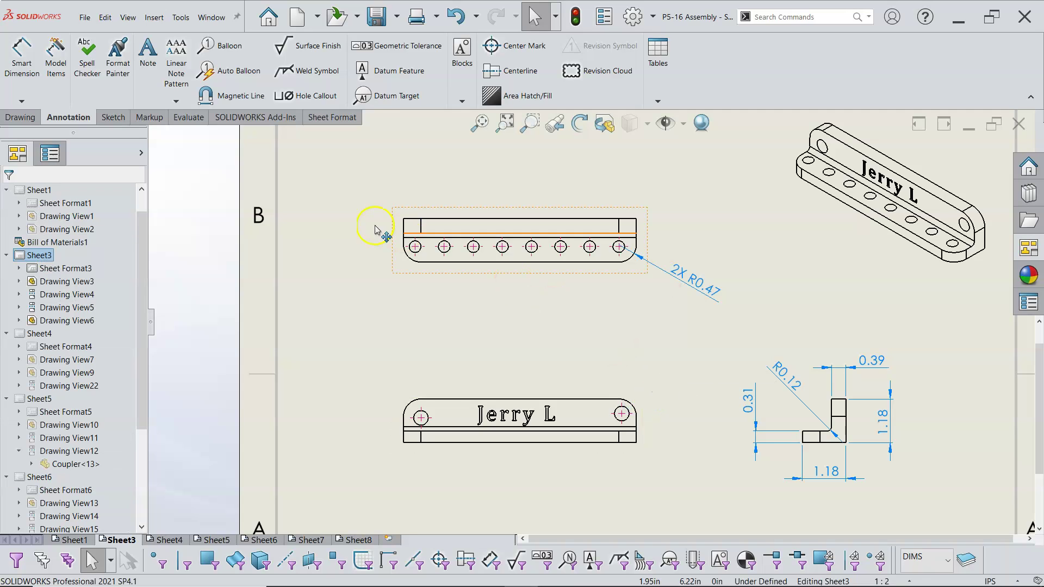
left_click(21, 64)
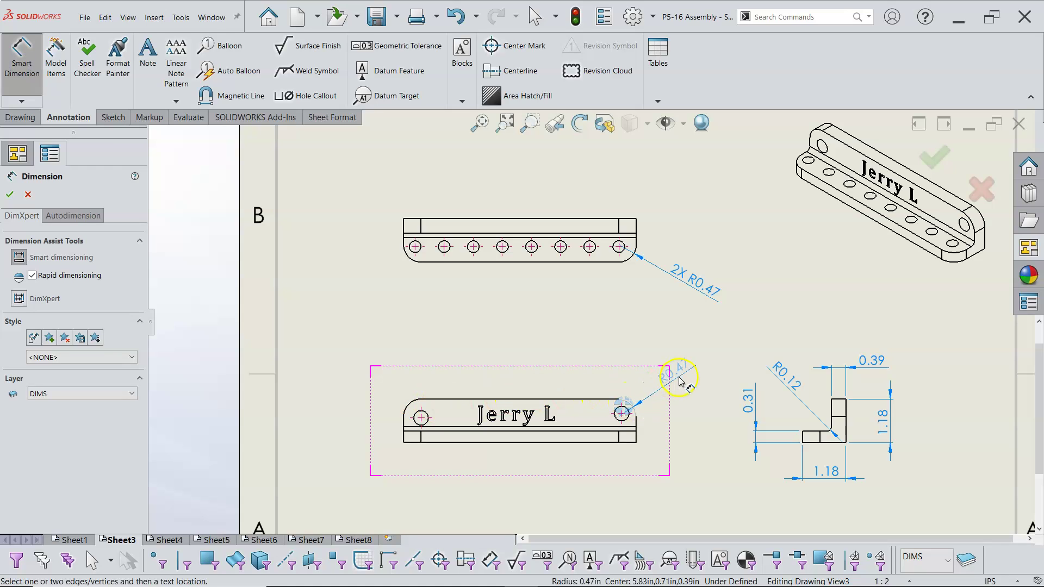
left_click(678, 377)
left_click(546, 353)
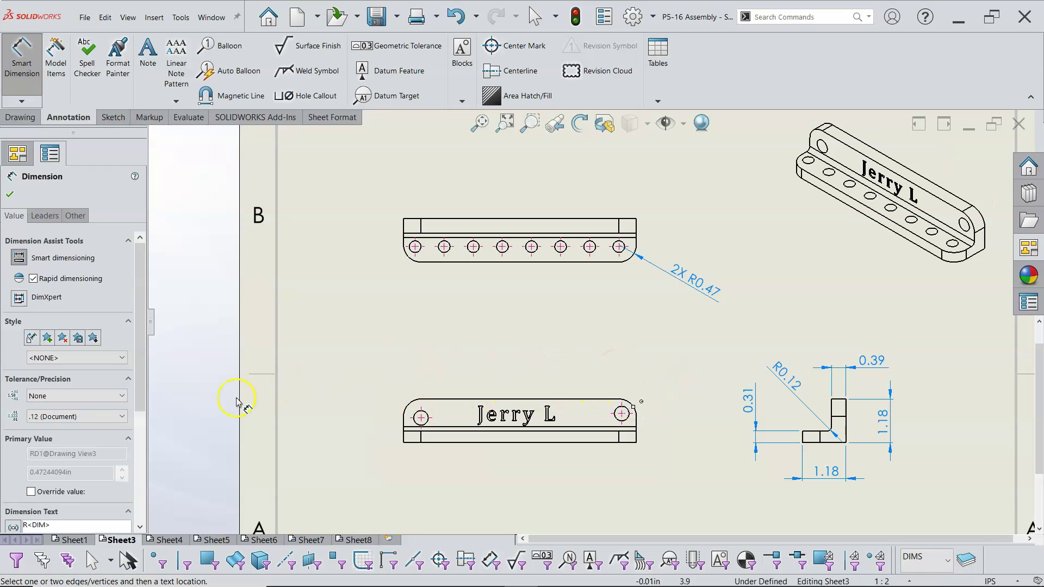
scroll(144, 350, "down", 5)
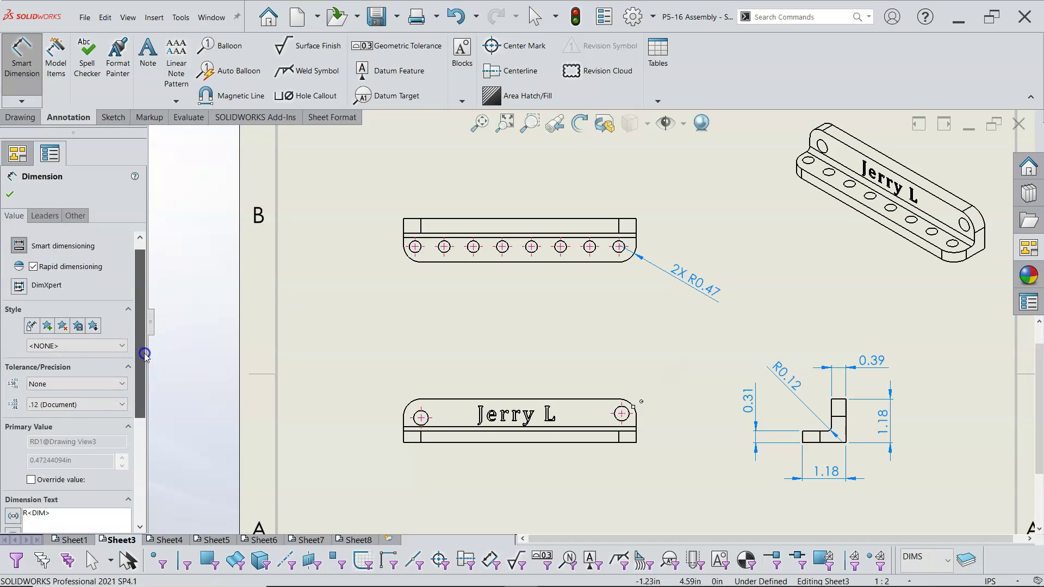
left_click(26, 390)
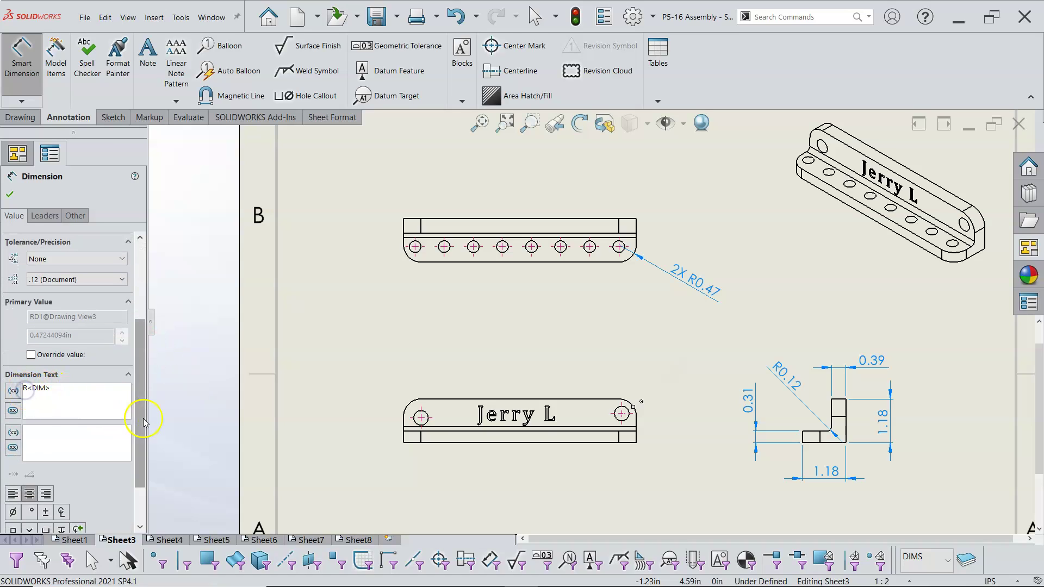
type("2X")
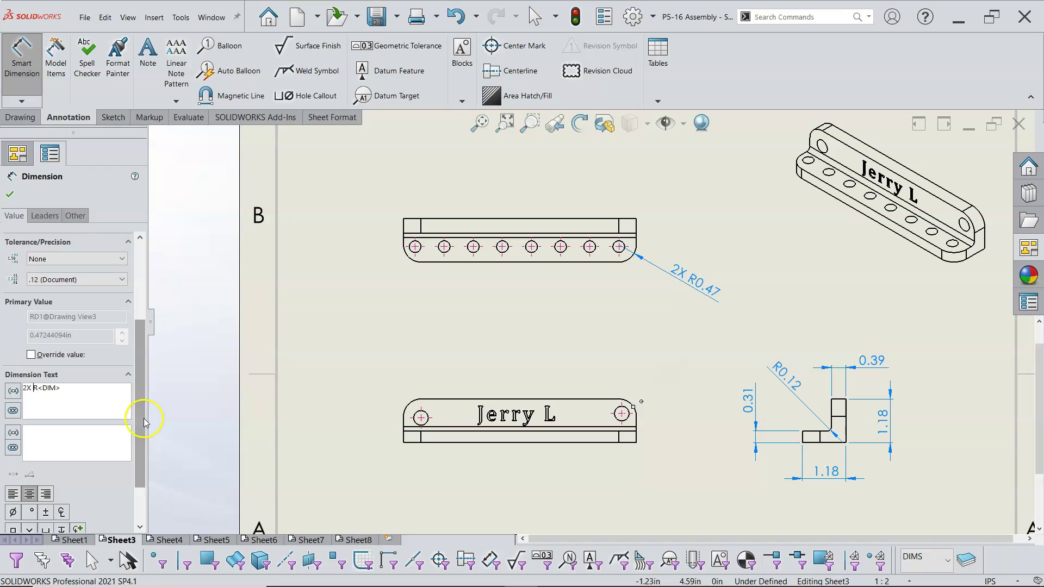
left_click(10, 194)
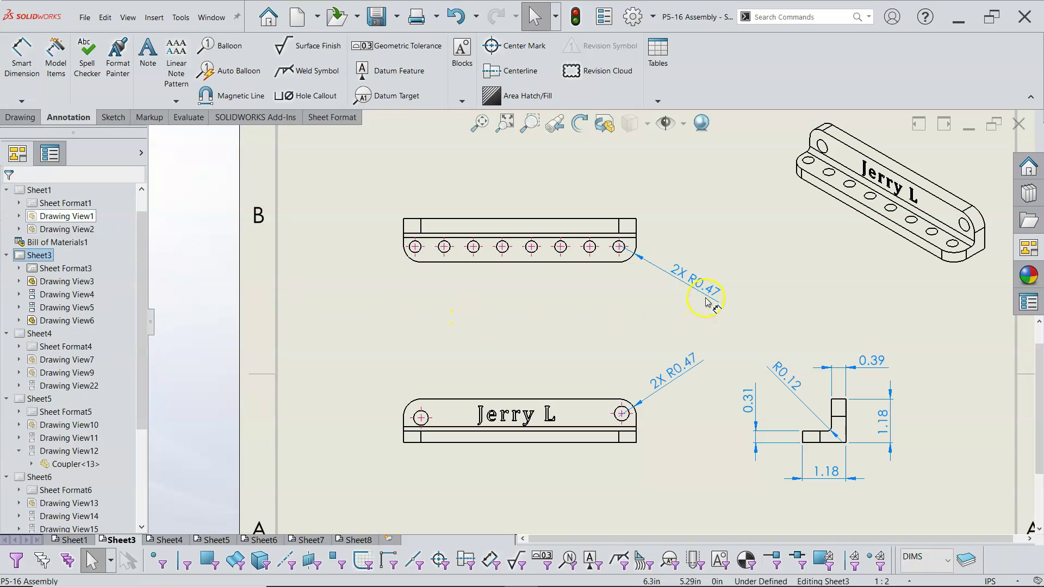
Step: Shift the front view's 2X radius text slightly away from the corner
left_click(685, 367)
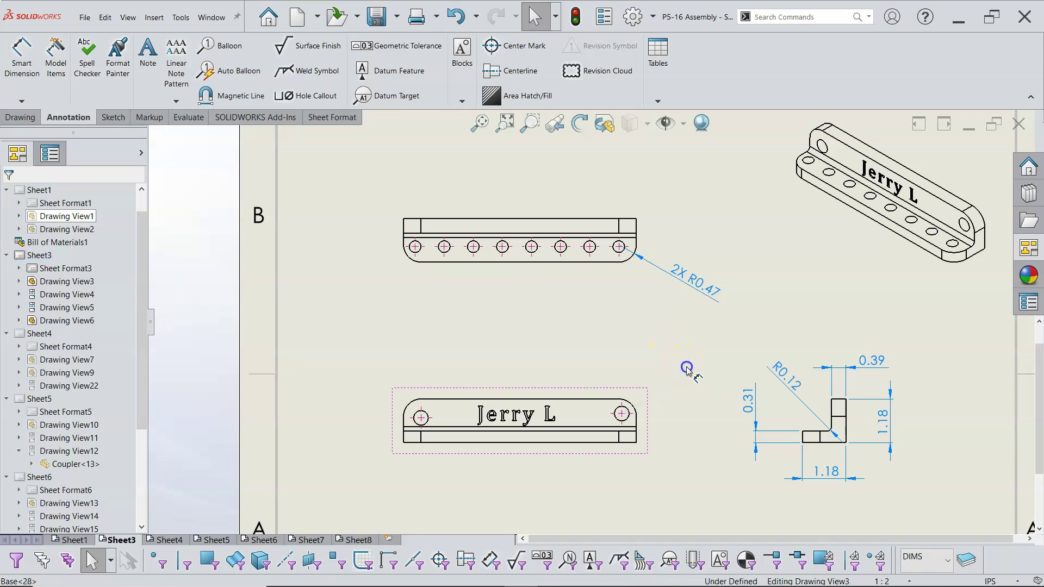
left_click(598, 341)
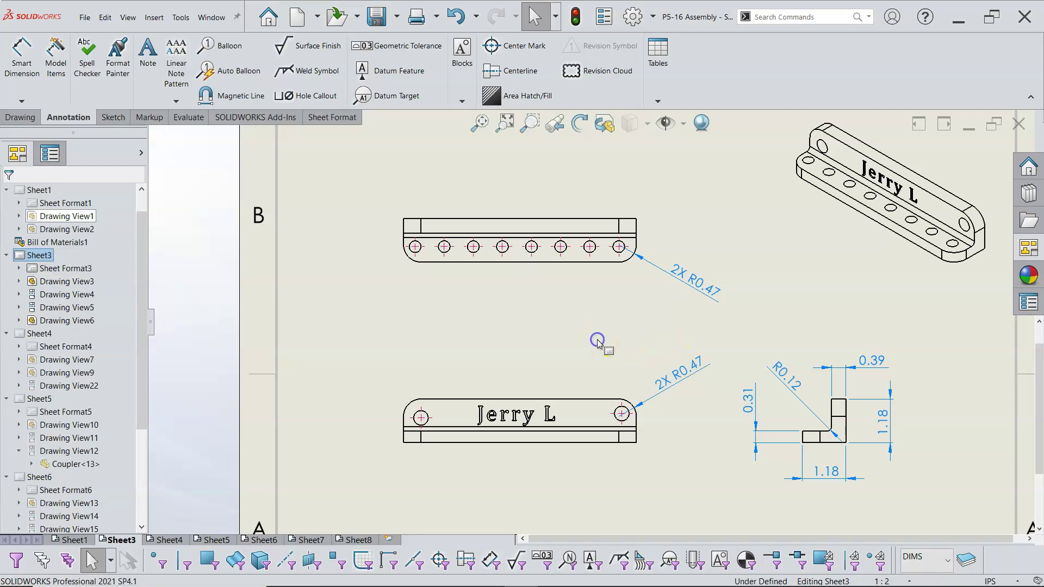
left_click(528, 351)
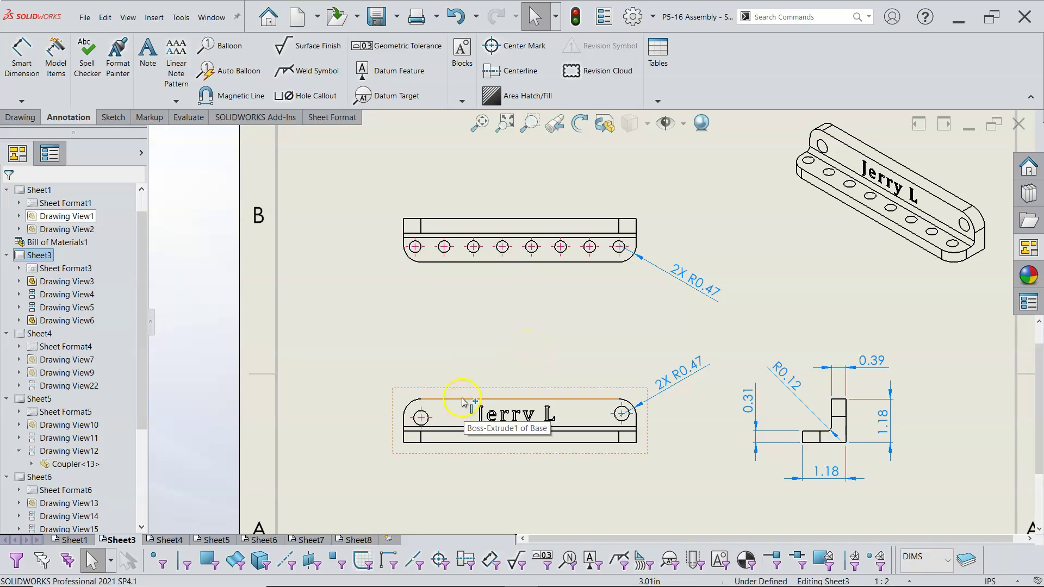
left_click(413, 364)
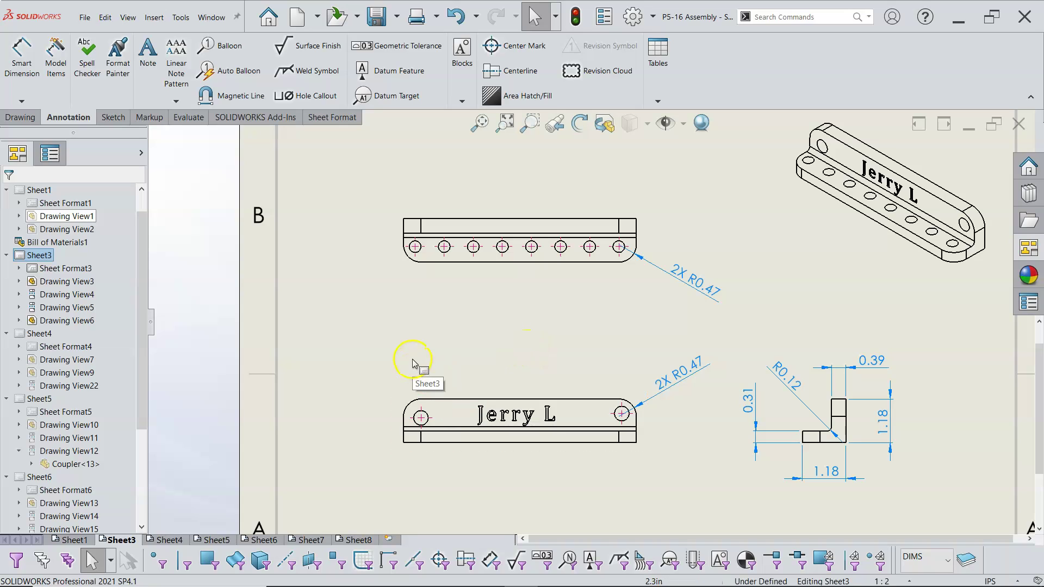
Step: Add a Smart Dimension for the overall width of the lettered front view, placed below the profile
right_click(411, 315)
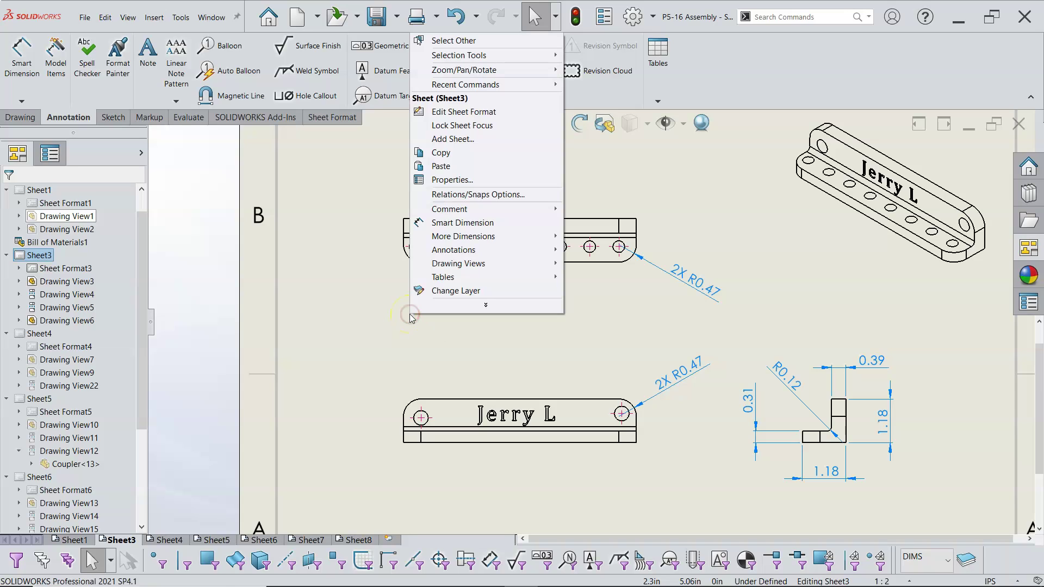
left_click(458, 223)
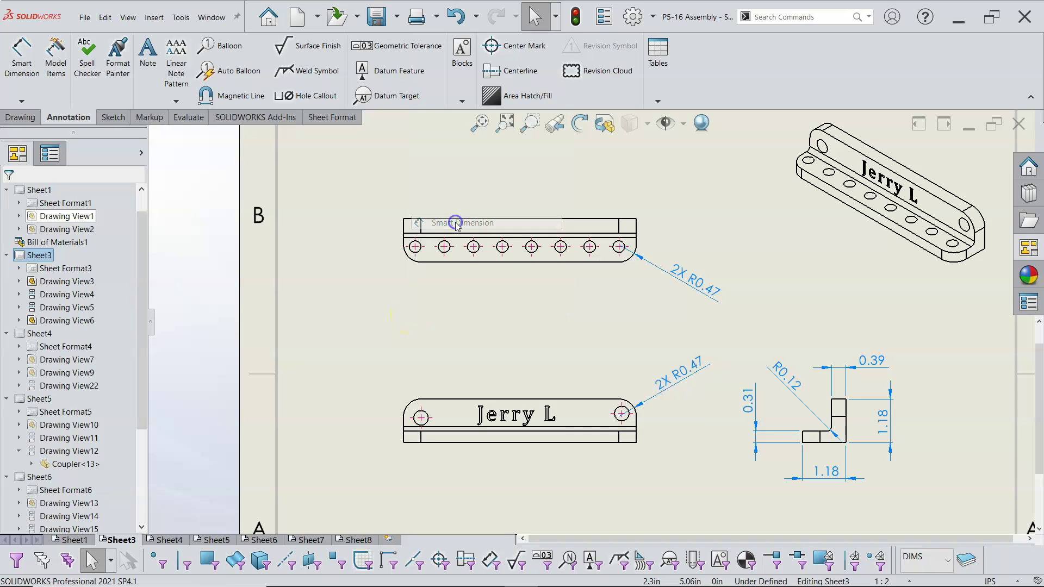
left_click(517, 443)
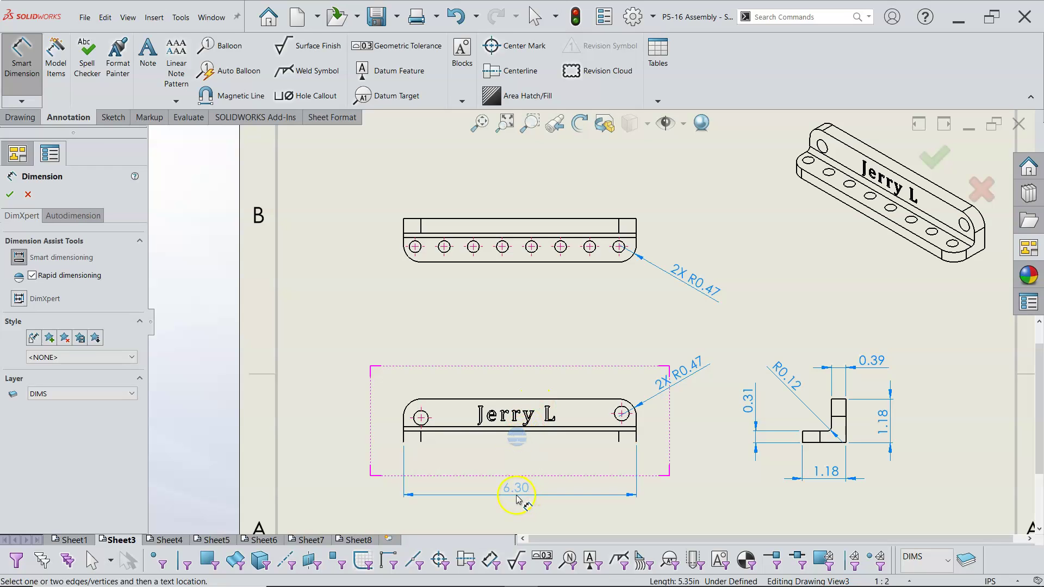
left_click(516, 499)
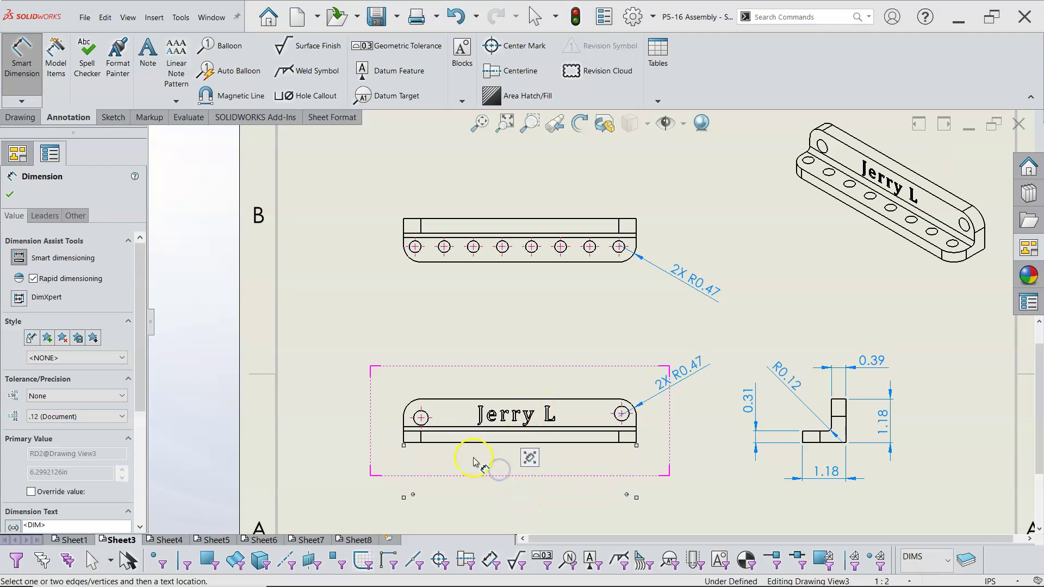
Step: Dimension the heights of the left and right hole centers above the bottom edge of the lettered front view
scroll(452, 455, "down", 1)
left_click(446, 427)
left_click(428, 394)
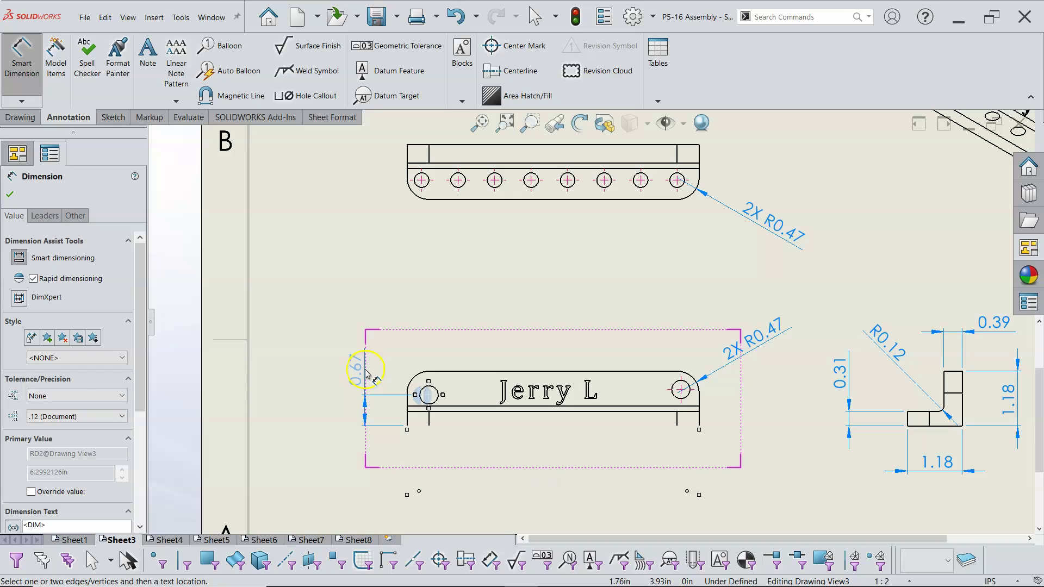
left_click(365, 375)
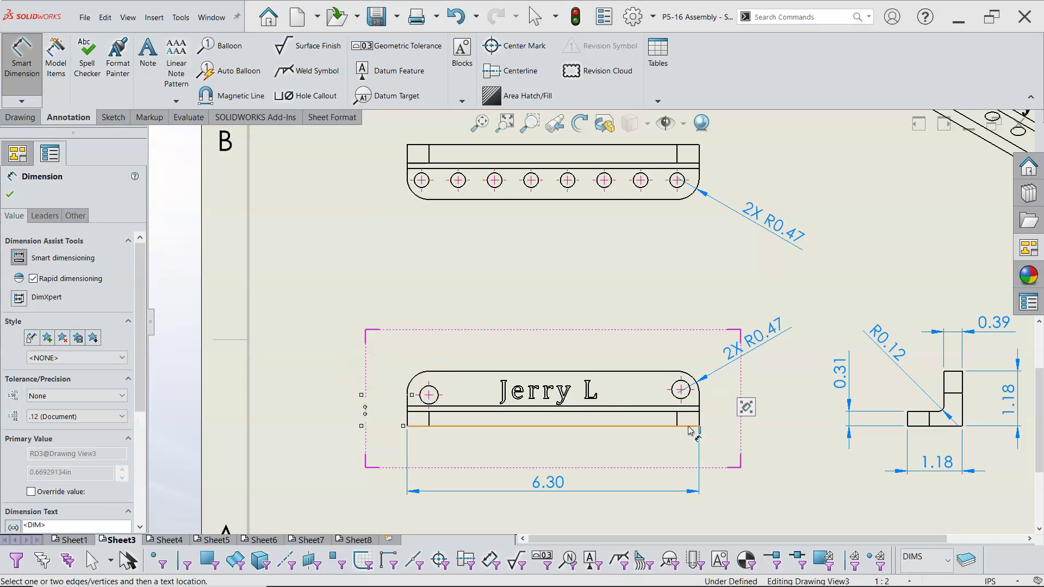
left_click(689, 400)
left_click(682, 381)
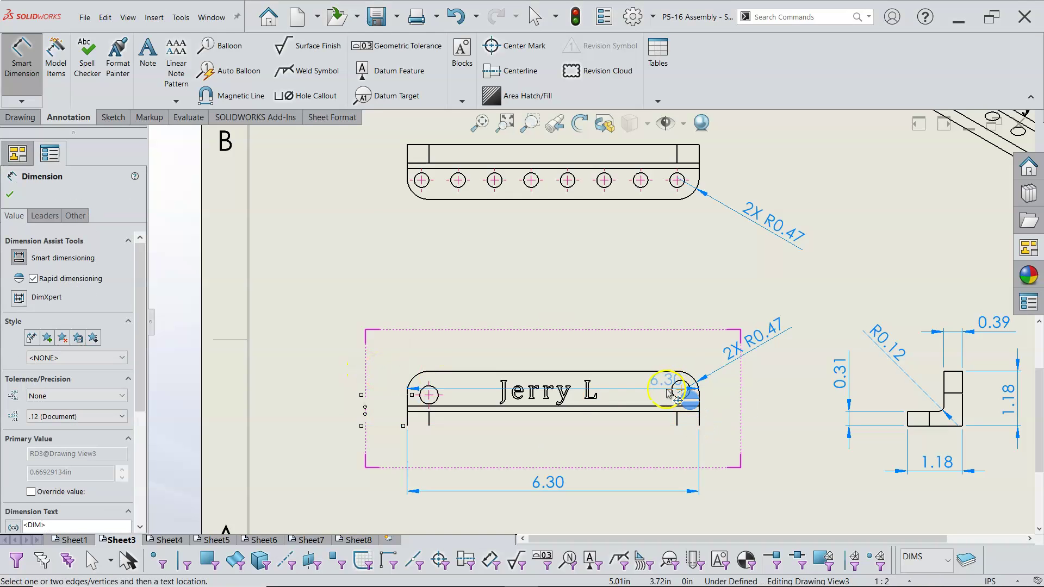
left_click(751, 461)
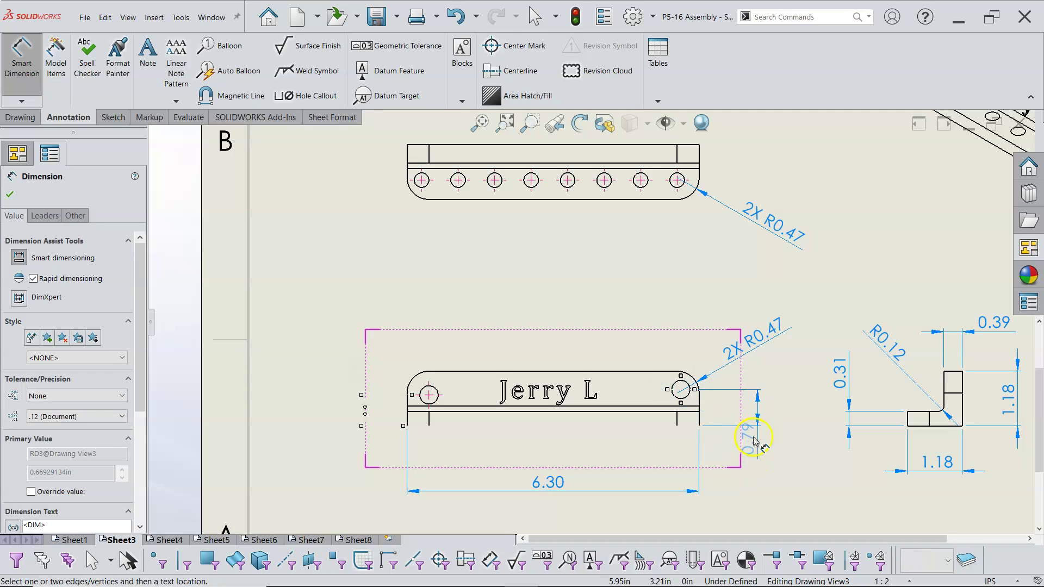
left_click(752, 461)
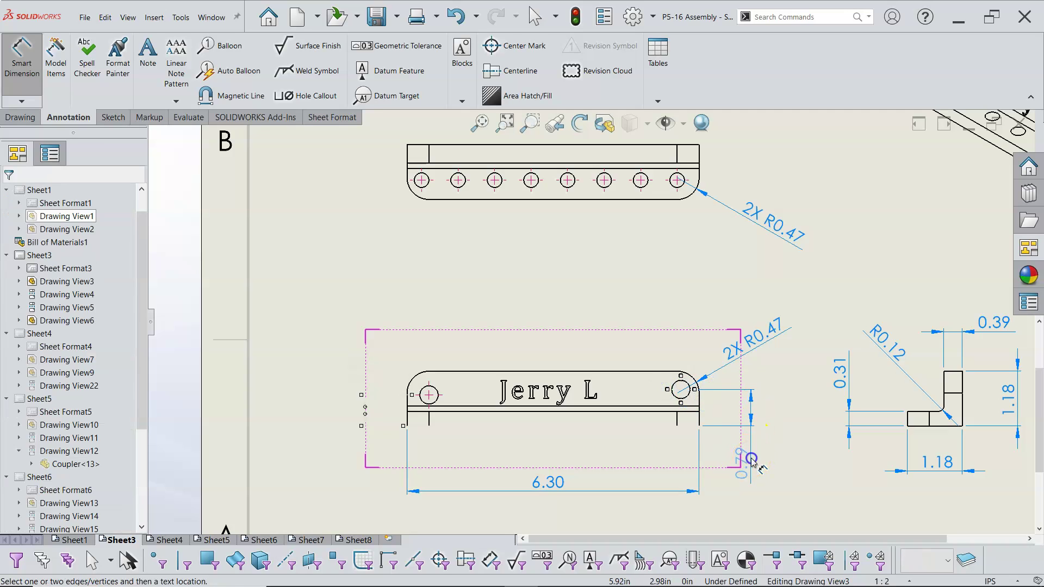
Step: Dimension the spacing between the second and third holes of the upper view with a 7X prefix
scroll(778, 461, "up", 1)
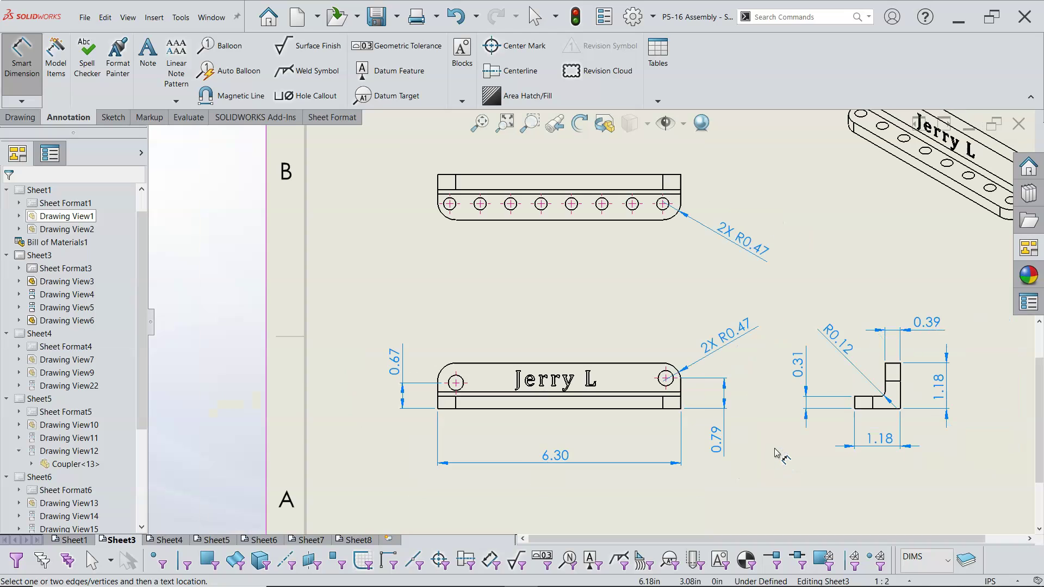
scroll(611, 315, "up", 2)
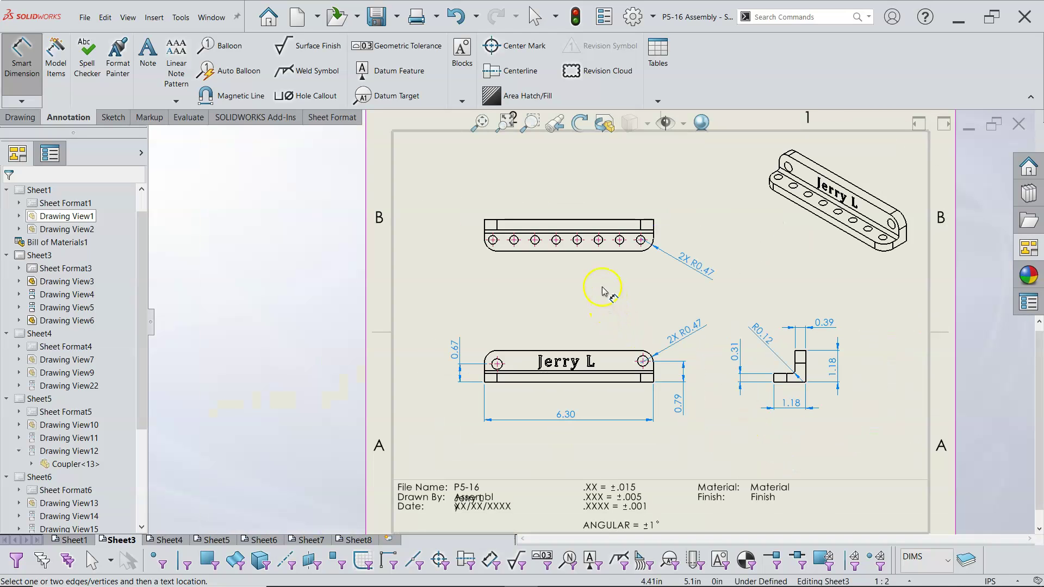
scroll(516, 258, "down", 3)
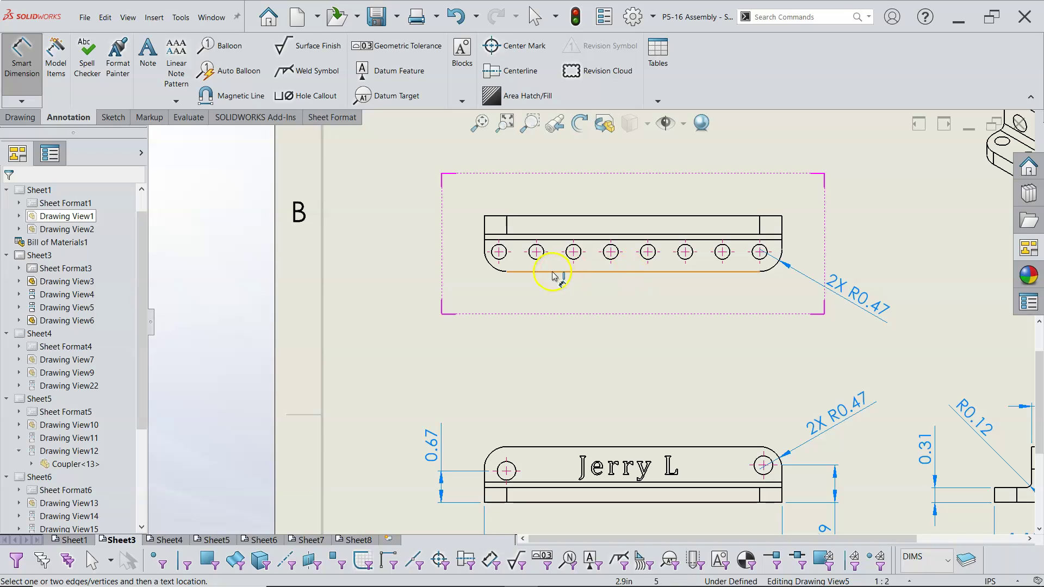
left_click(536, 259)
left_click(573, 264)
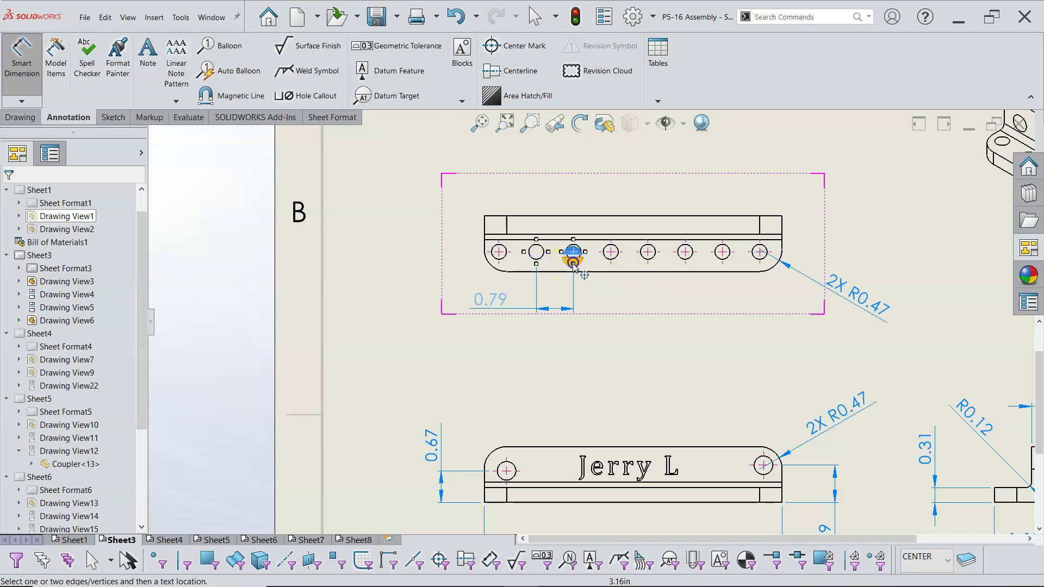
left_click(620, 323)
left_click(377, 343)
left_click_drag(138, 396, 137, 481)
left_click(25, 365)
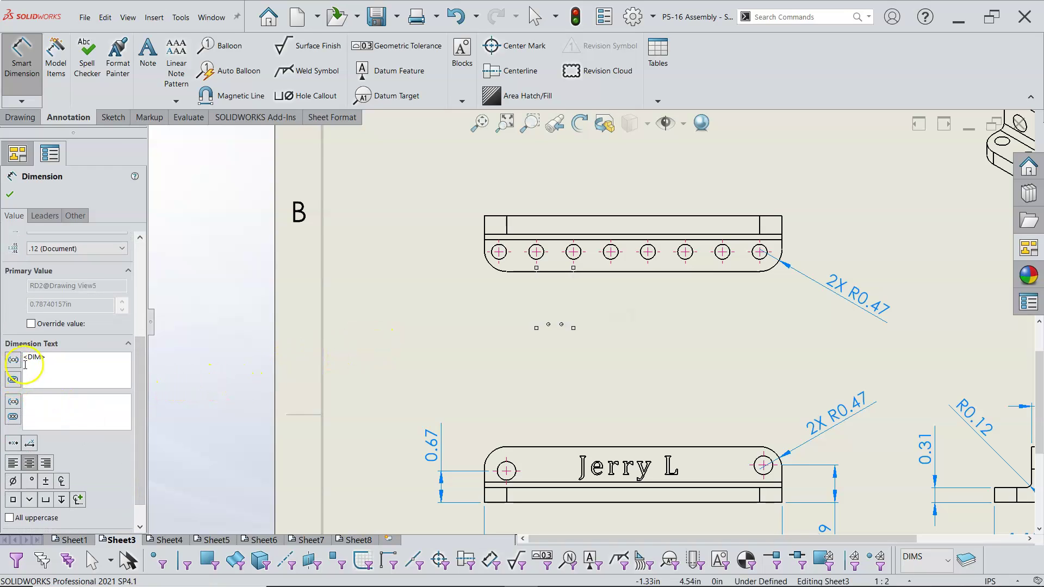
type("7X")
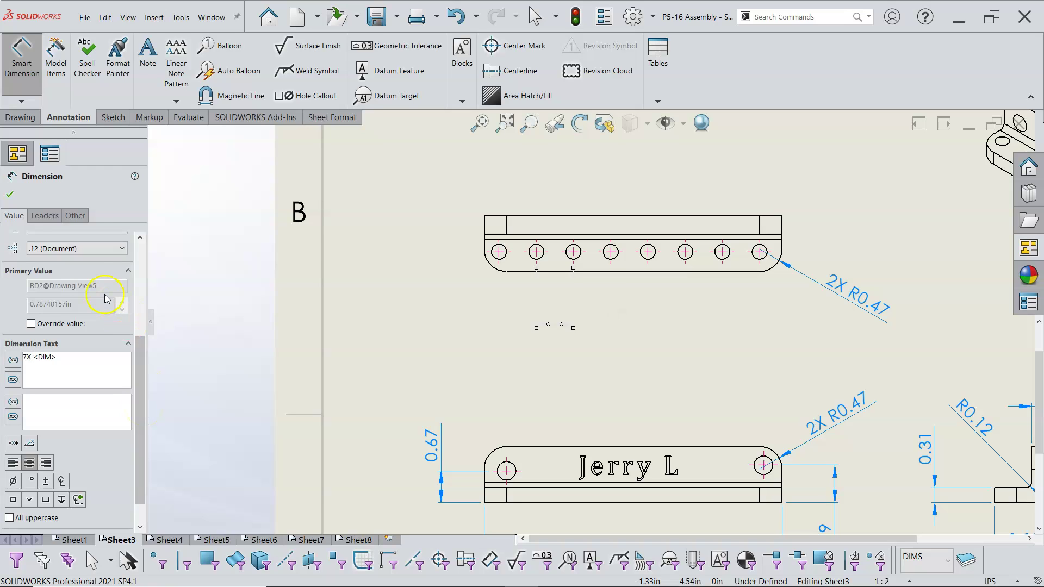
left_click(10, 194)
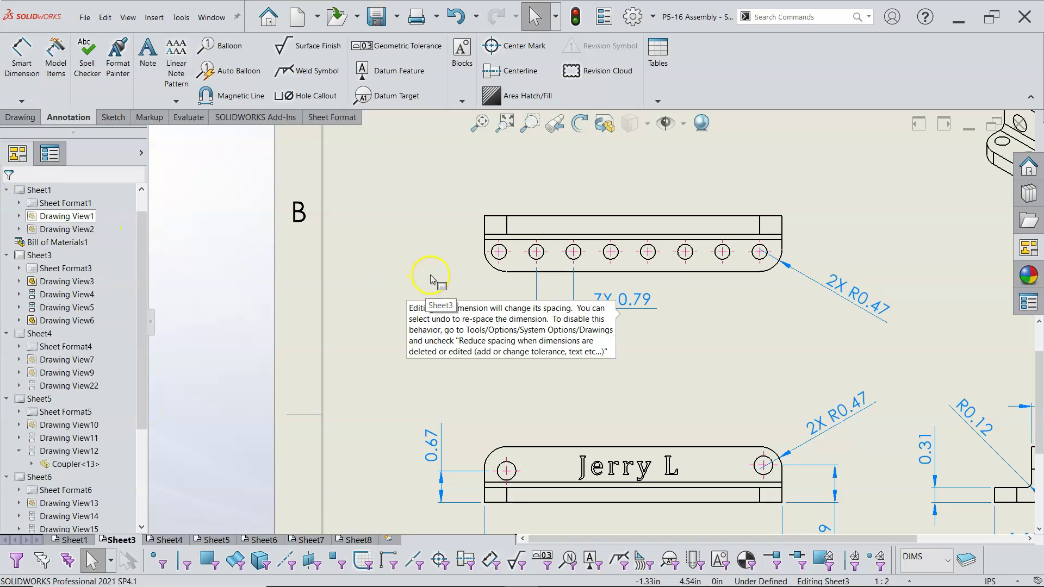
left_click(430, 263)
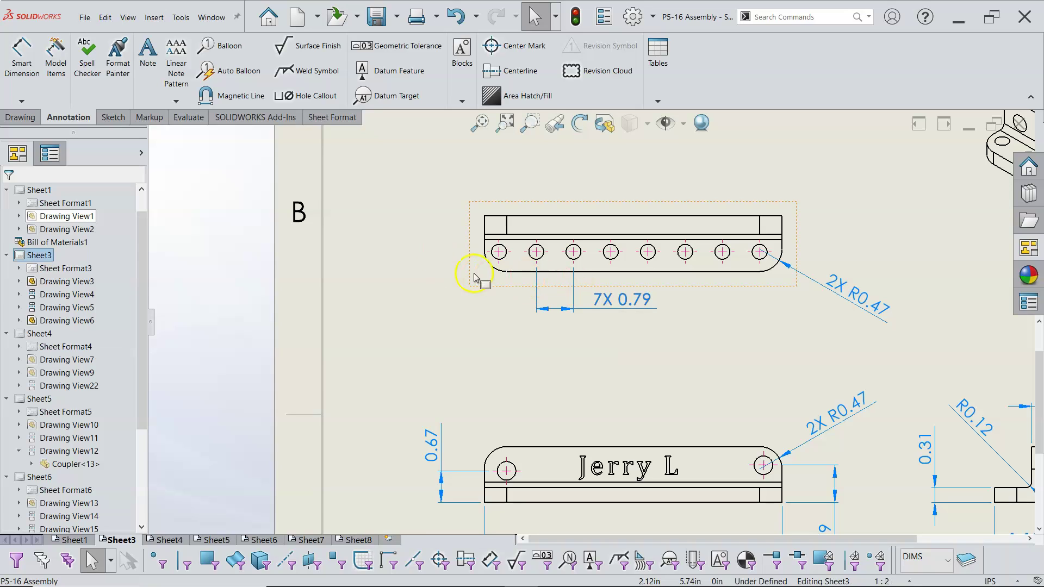
Step: Dimension the straight left edge of the upper view, placing the text outside the profile
left_click(15, 55)
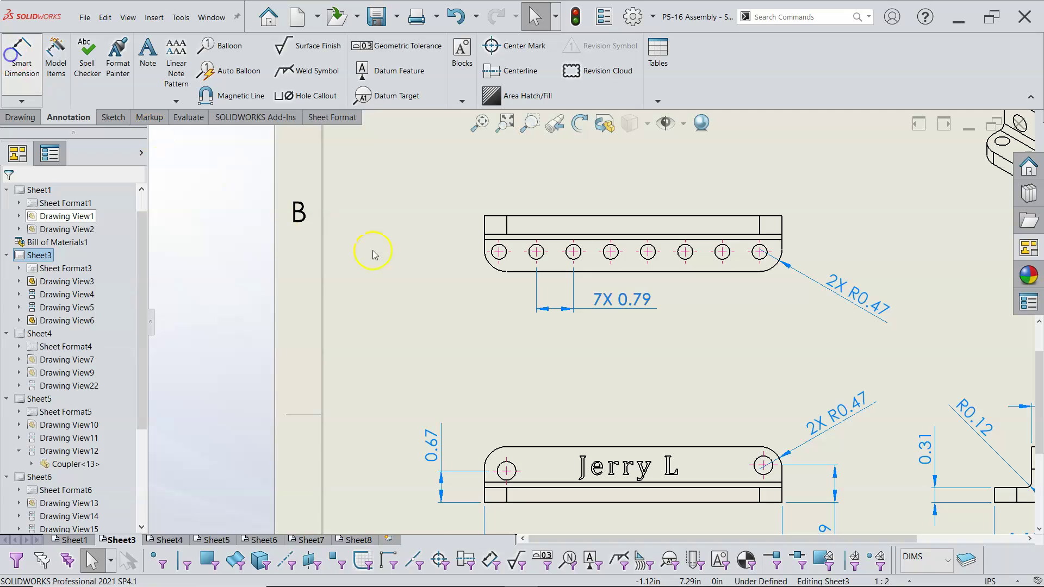
scroll(479, 261, "down", 3)
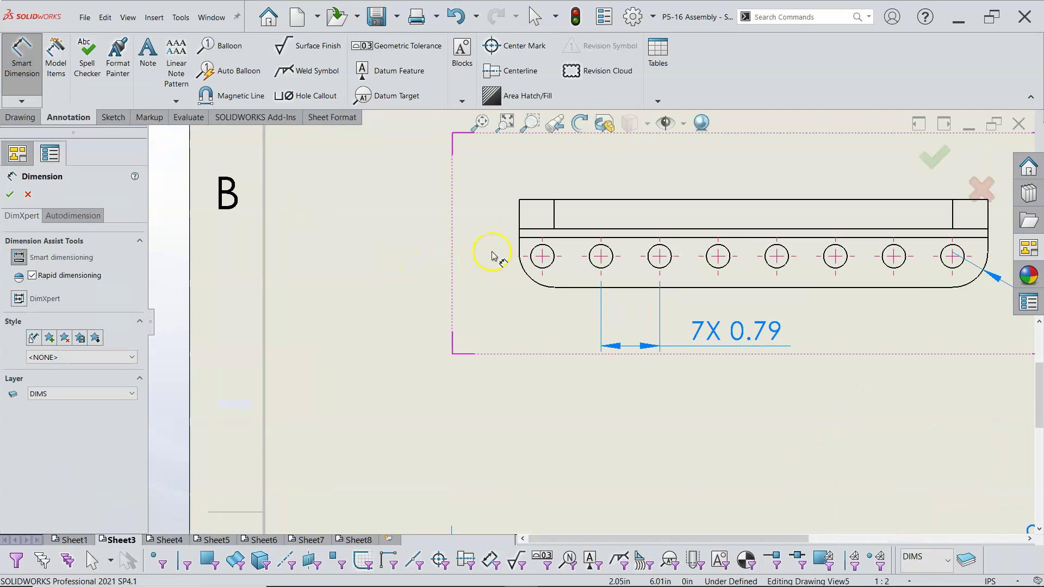
left_click(519, 247)
left_click(539, 258)
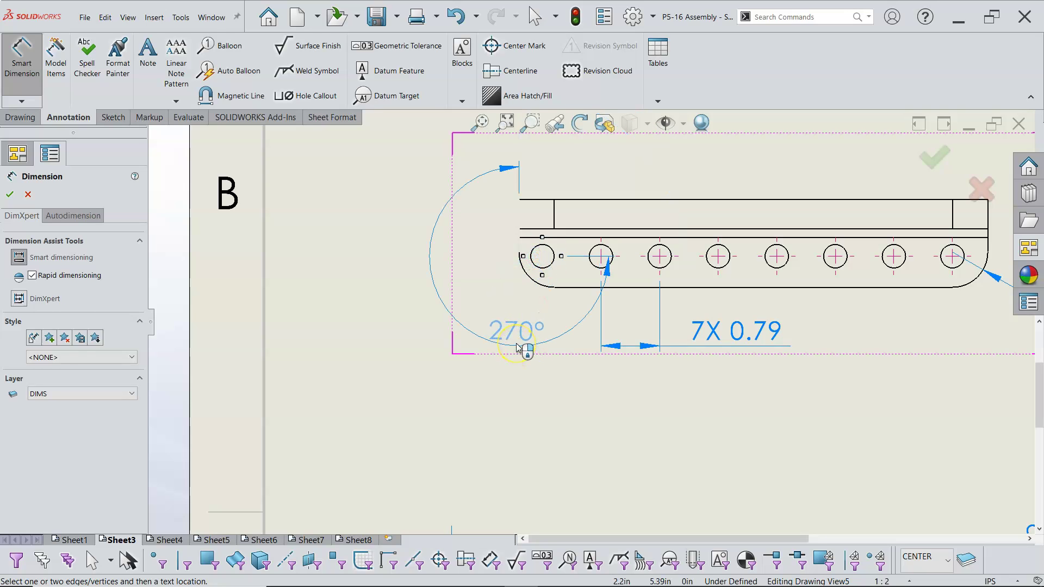
key("Escape")
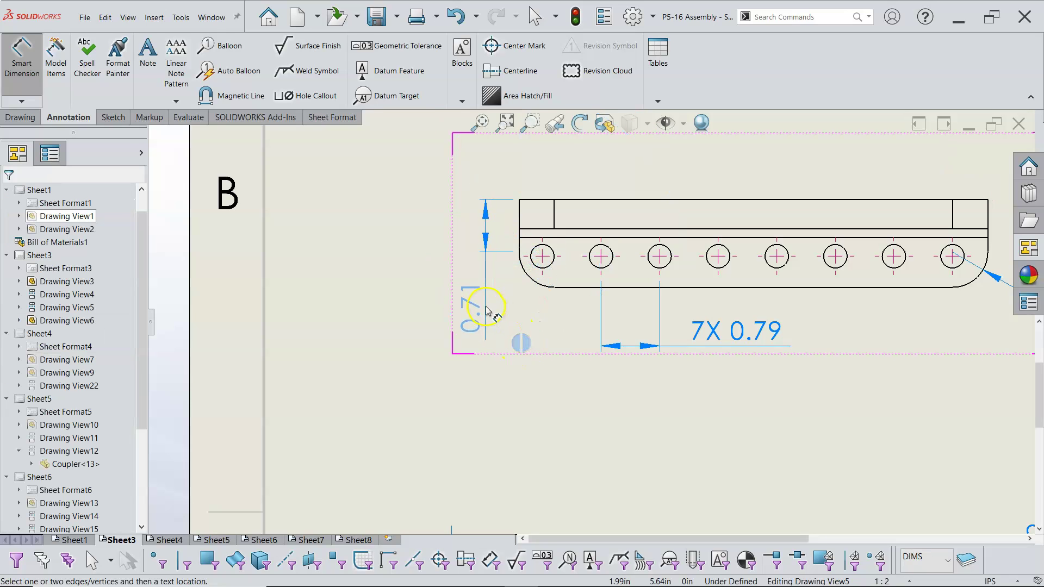
left_click(427, 297)
left_click(441, 356)
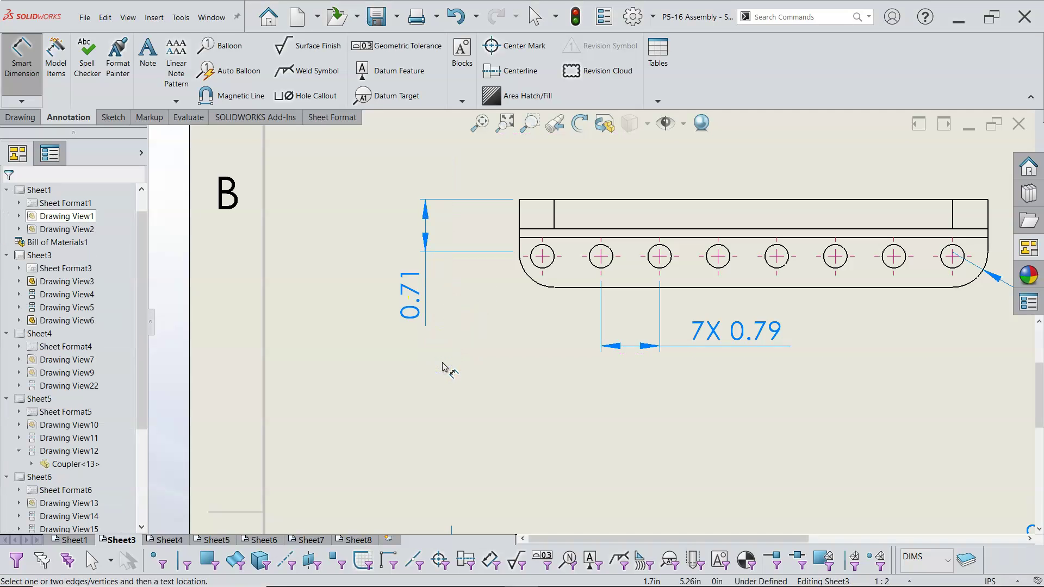
left_click(505, 296)
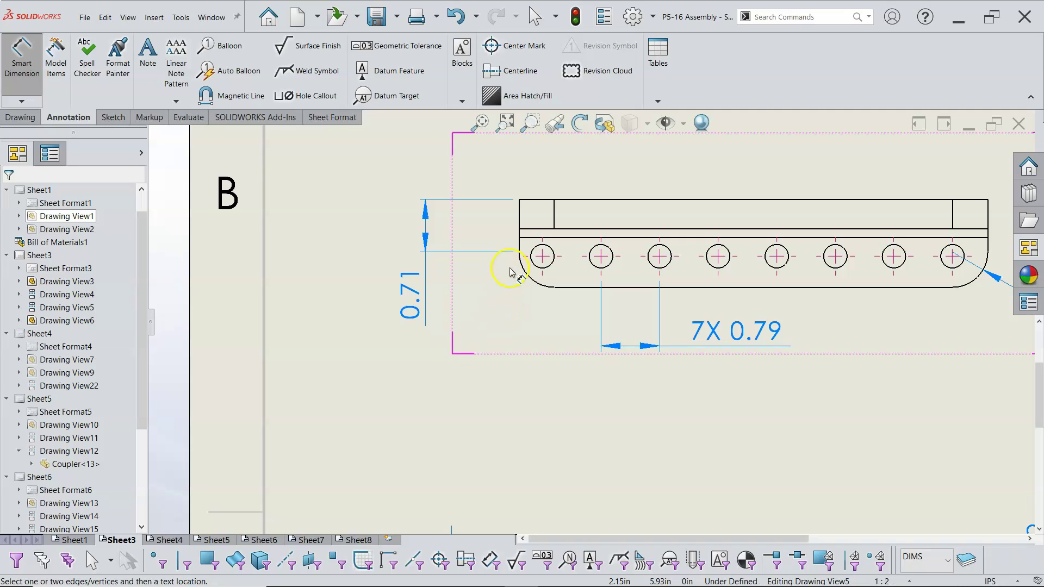
Step: Dimension the horizontal distance from the left edge to the first hole of the upper view, placing it below the profile
left_click(517, 237)
left_click(542, 274)
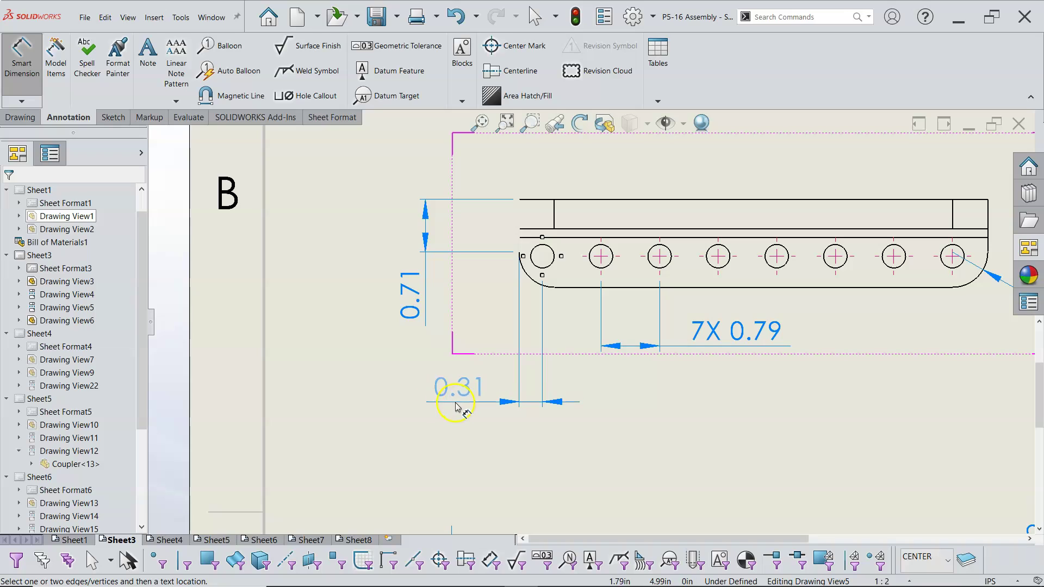
left_click(447, 405)
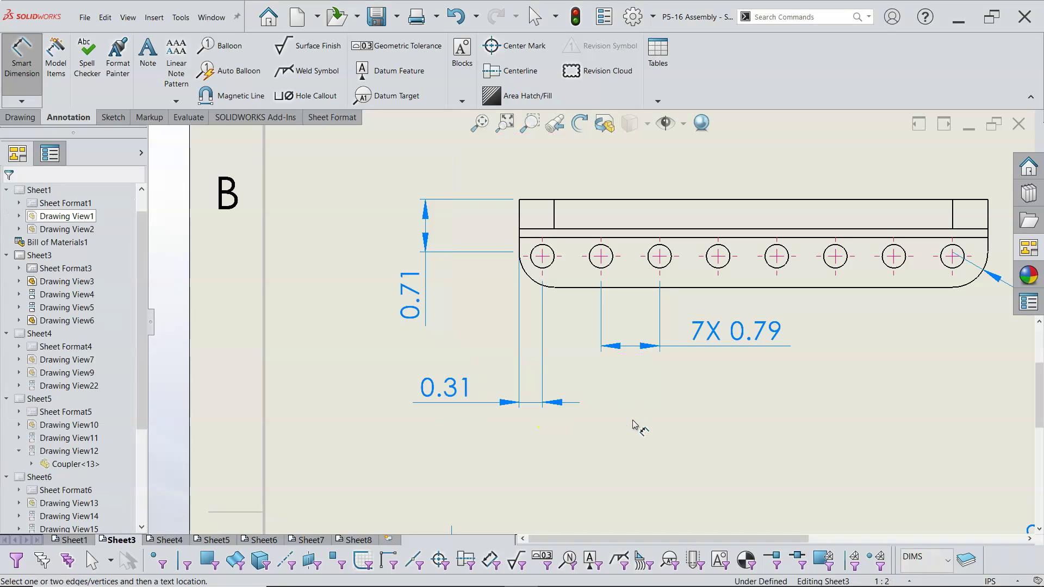
Step: Dimension the horizontal distance from the left edge to the left hole of the lettered front view, placing it above the profile
scroll(635, 421, "up", 3)
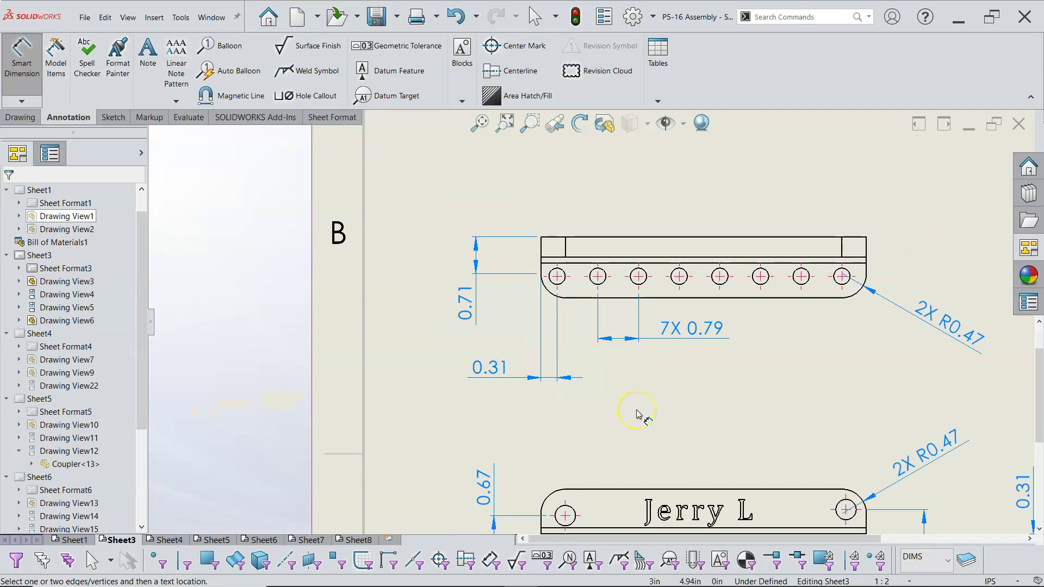
scroll(637, 414, "up", 2)
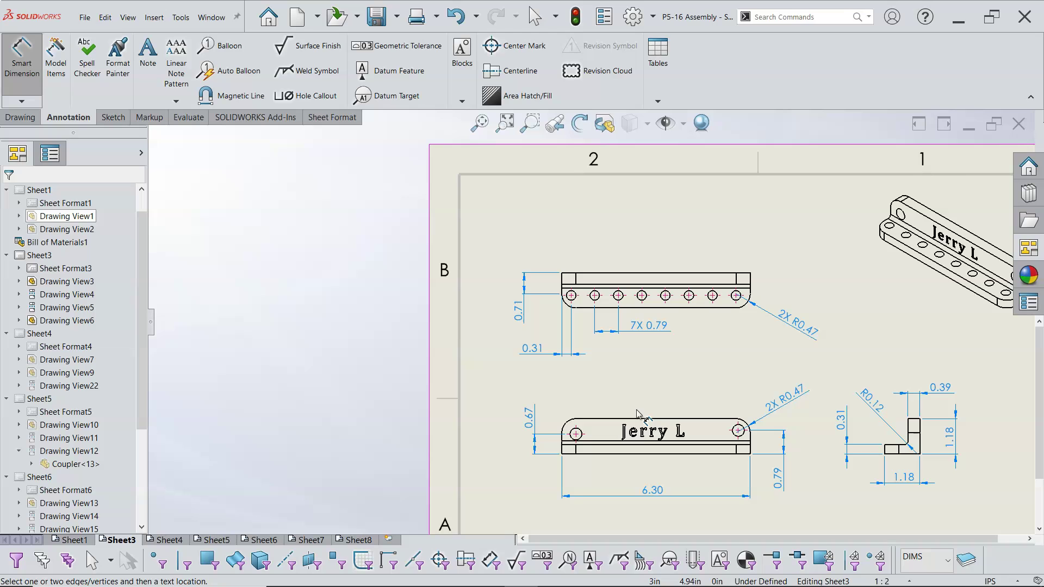
scroll(594, 450, "down", 3)
scroll(592, 426, "up", 2)
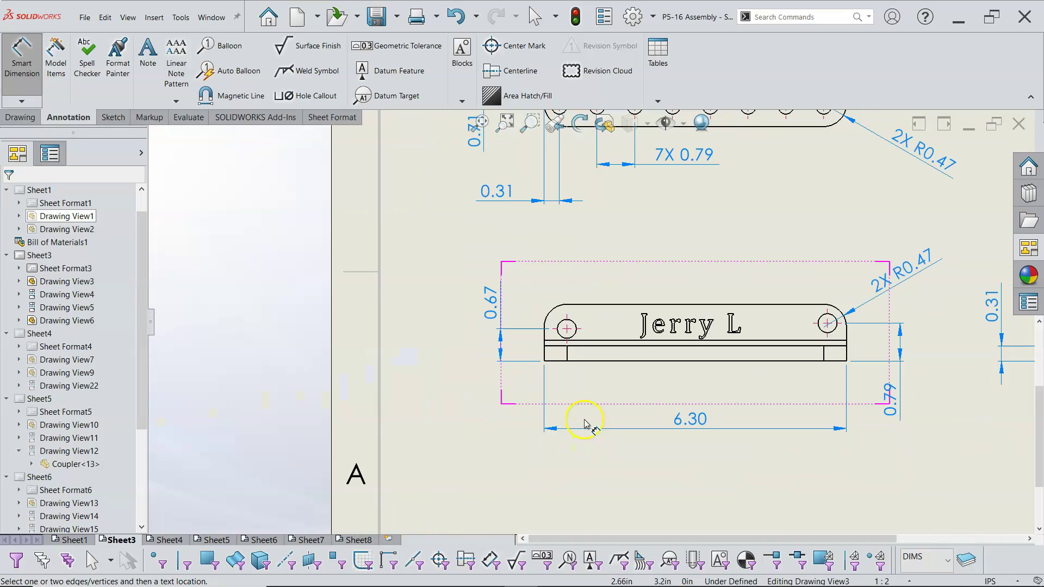
scroll(592, 368, "down", 1)
scroll(575, 320, "down", 2)
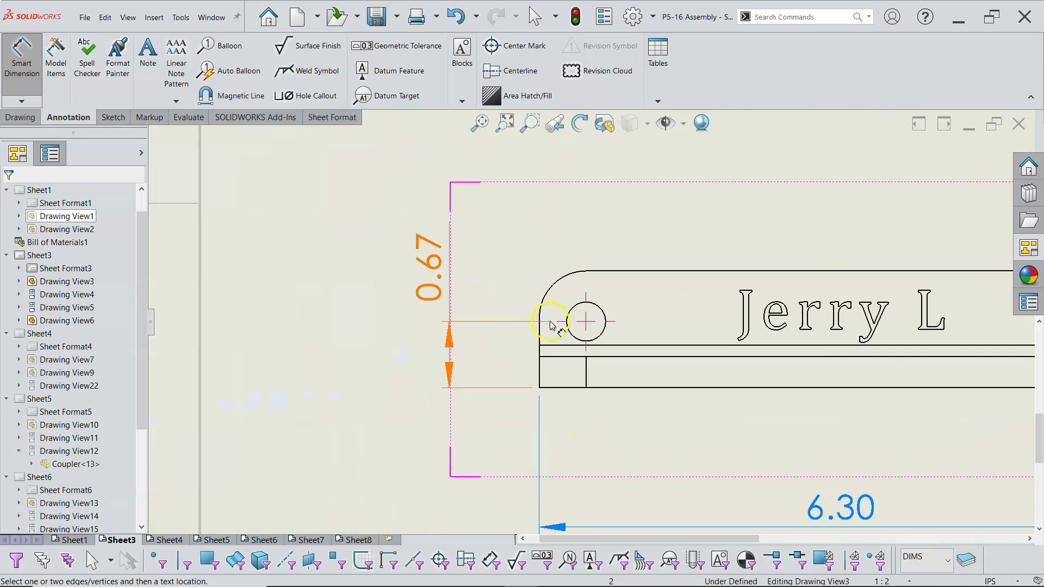
left_click(542, 328)
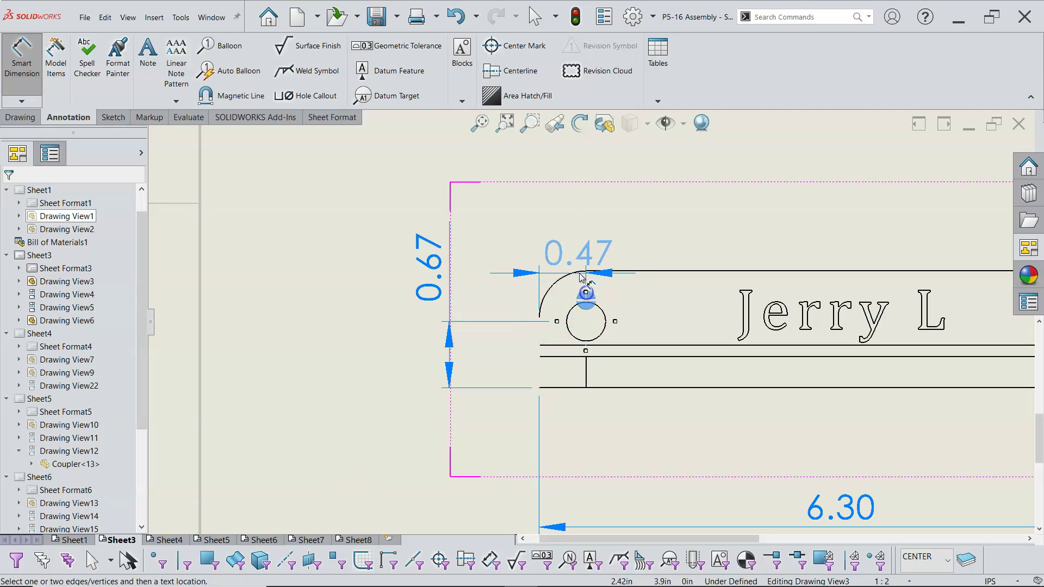
left_click(669, 232)
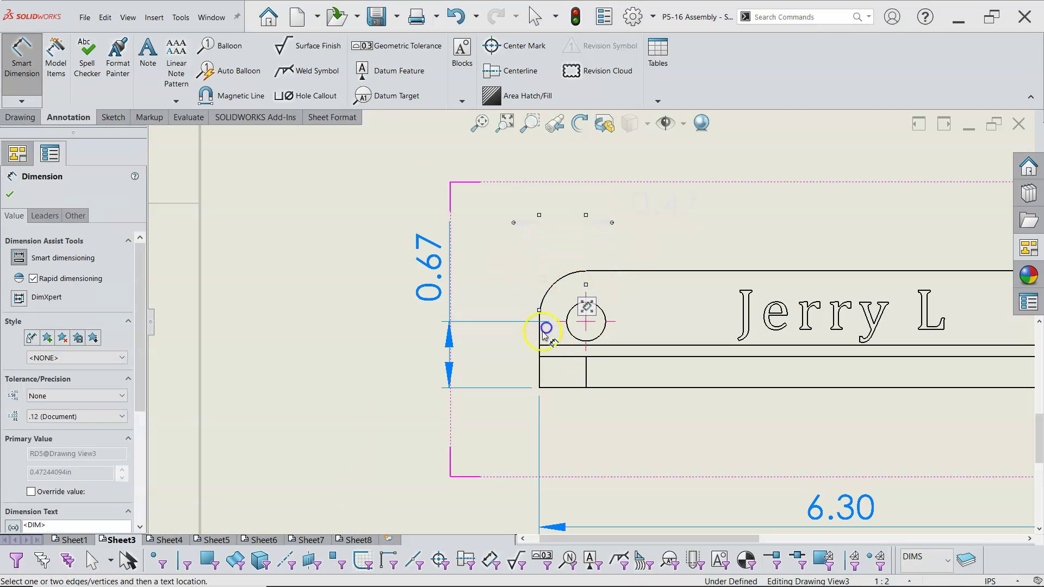
Step: Dimension the horizontal distance from the left edge to the right hole of the lettered front view, above the left hole's dimension
left_click(543, 331)
scroll(752, 249, "up", 2)
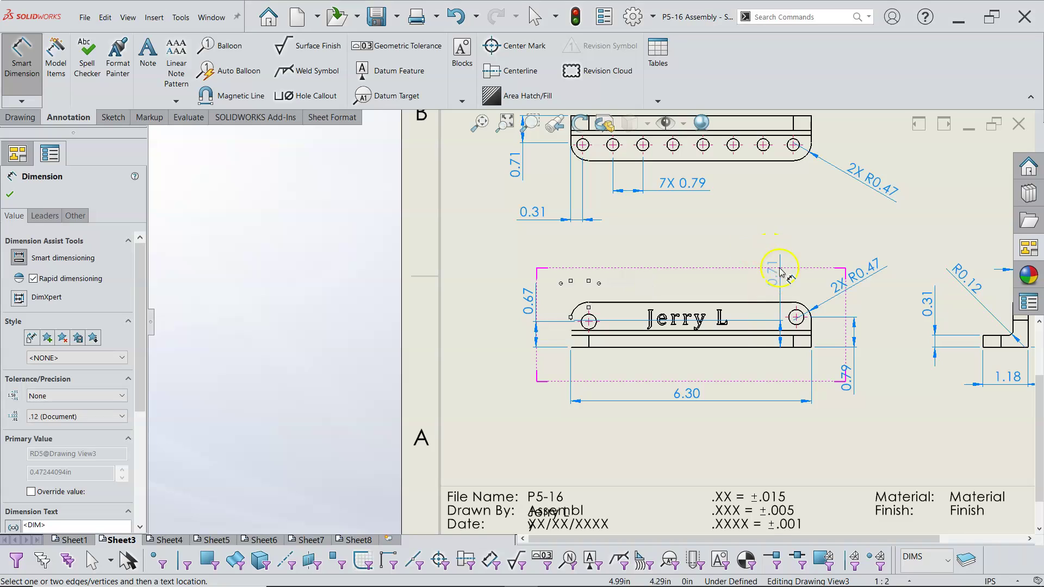
scroll(783, 288, "down", 1)
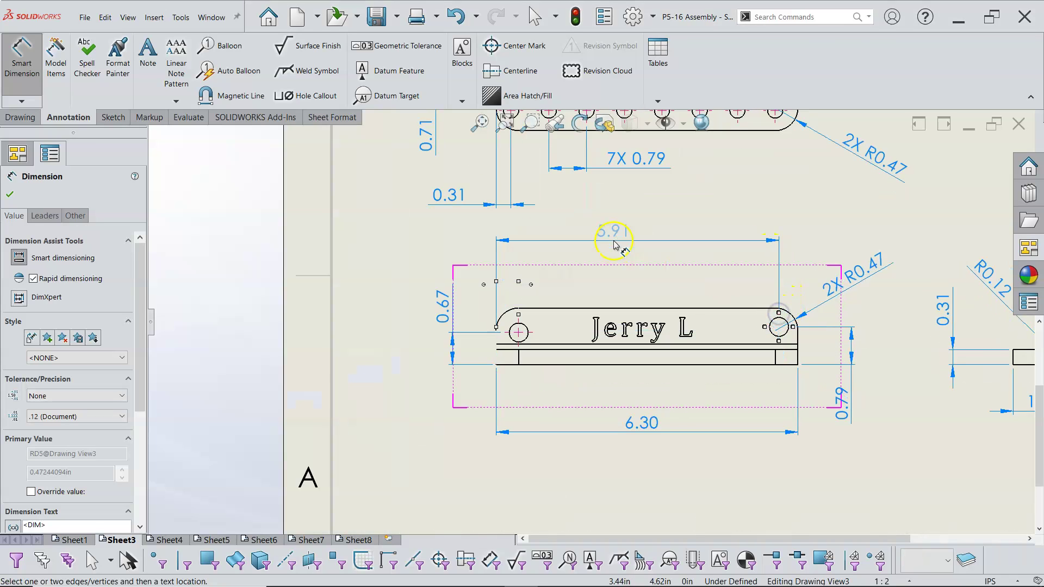
key("Escape")
left_click(687, 233)
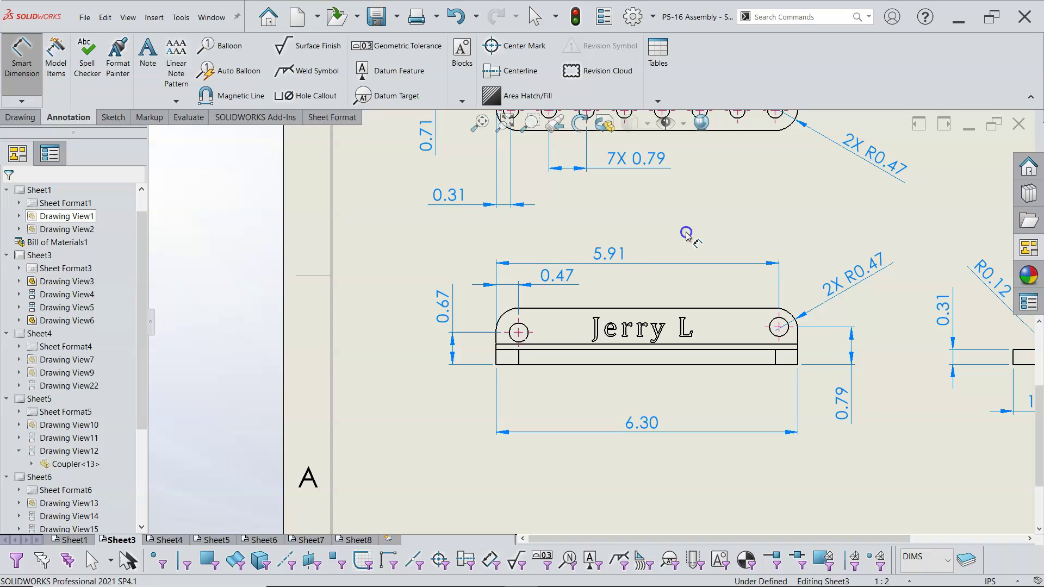
left_click(630, 250)
key("Escape")
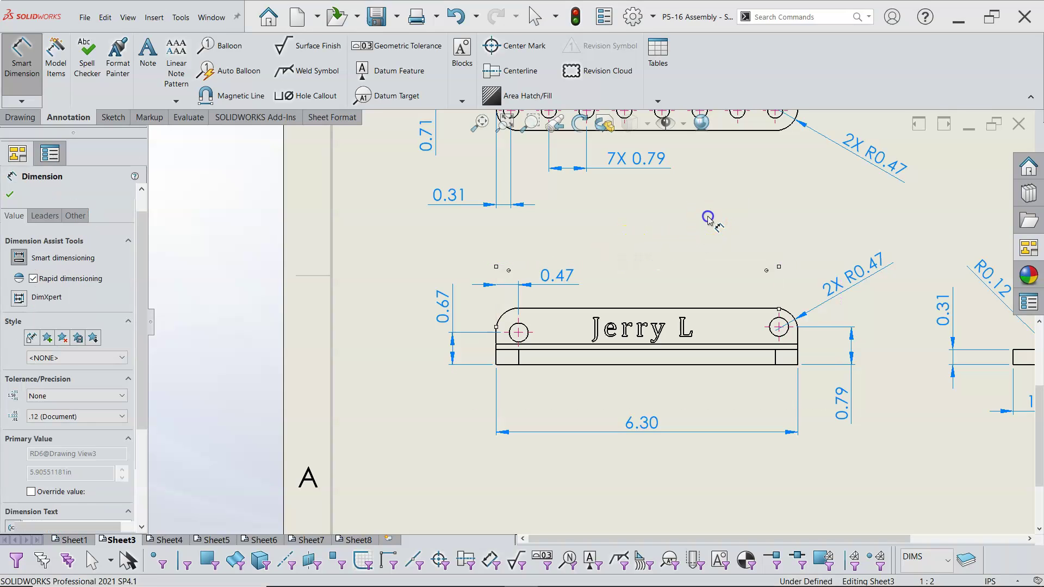
Step: Leave the dimension command and move the upper view slightly higher on the sheet, away from the front view's dimensions
key("f")
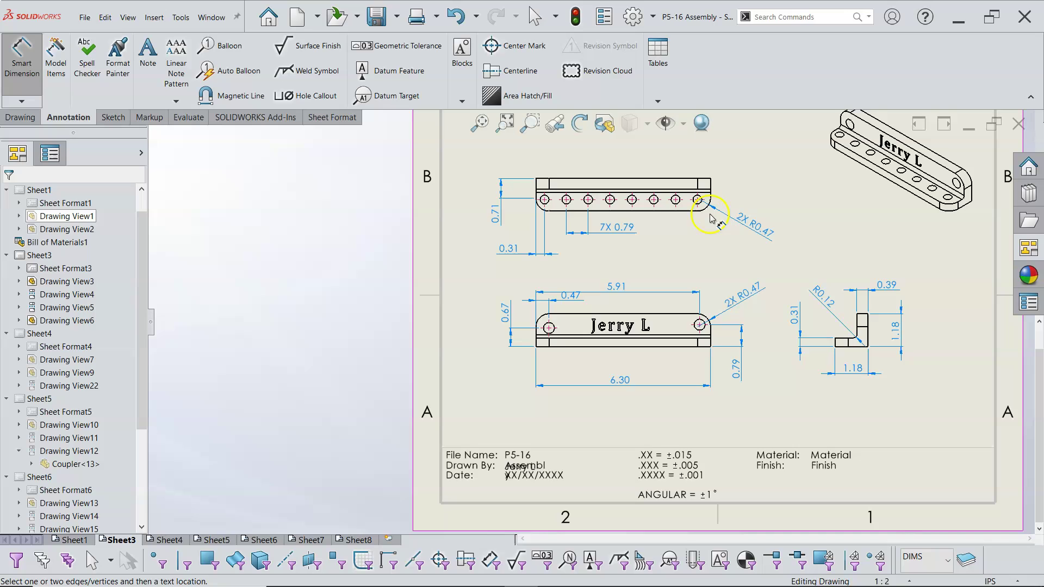
right_click(766, 192)
left_click(800, 240)
left_click_drag(724, 180, 717, 163)
key("Escape")
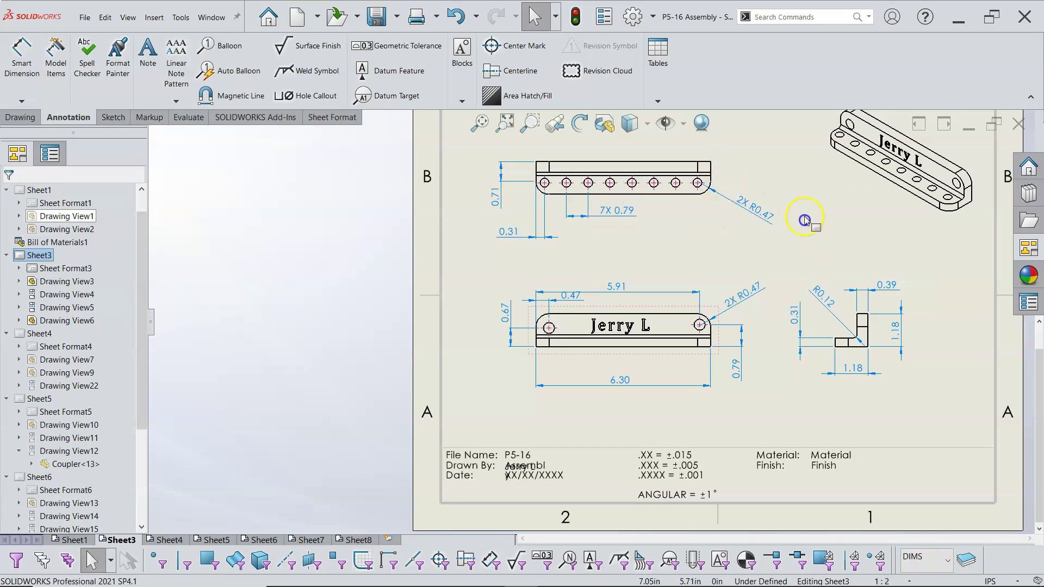
Step: Add a Hole Callout to the seventh hole of the upper view, placing the text below the profile
key("f")
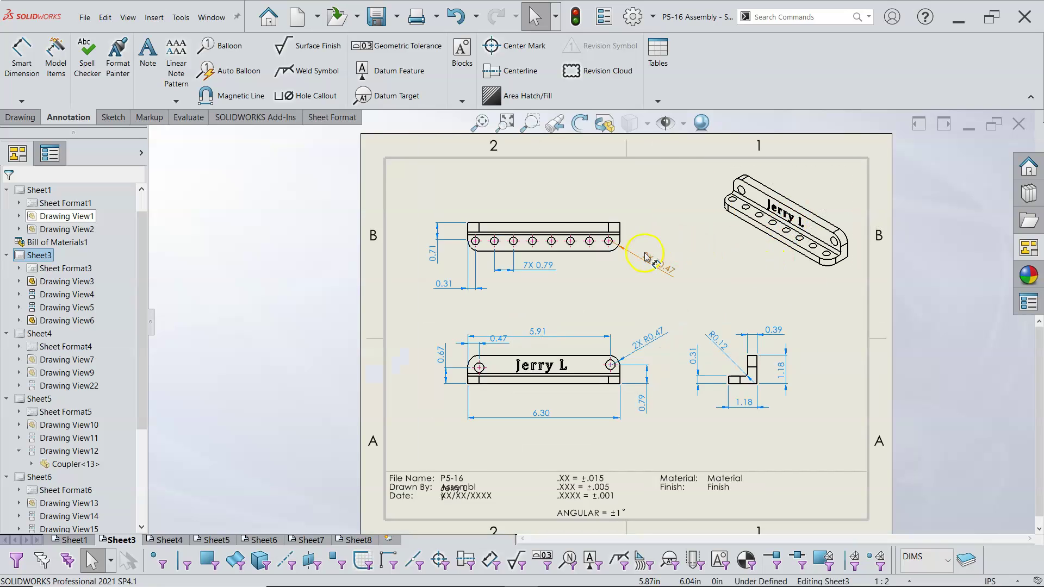
left_click(312, 98)
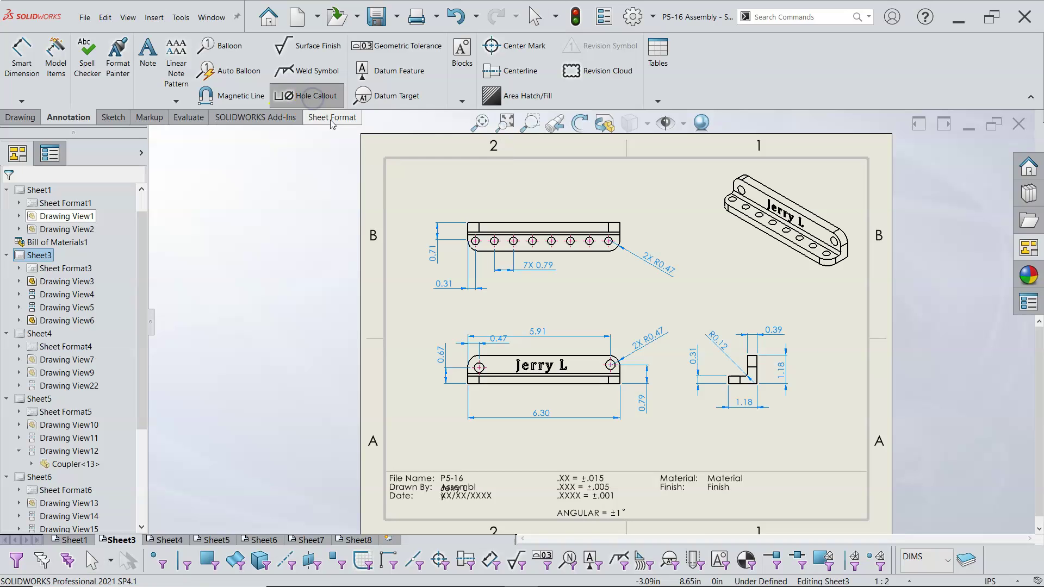
scroll(590, 250, "down", 3)
left_click(590, 251)
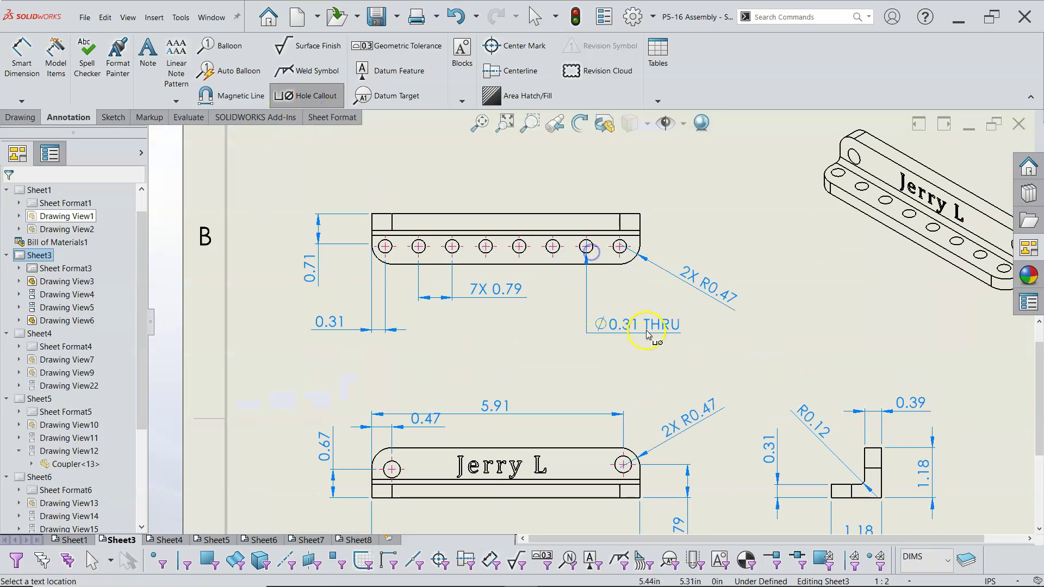
left_click(623, 321)
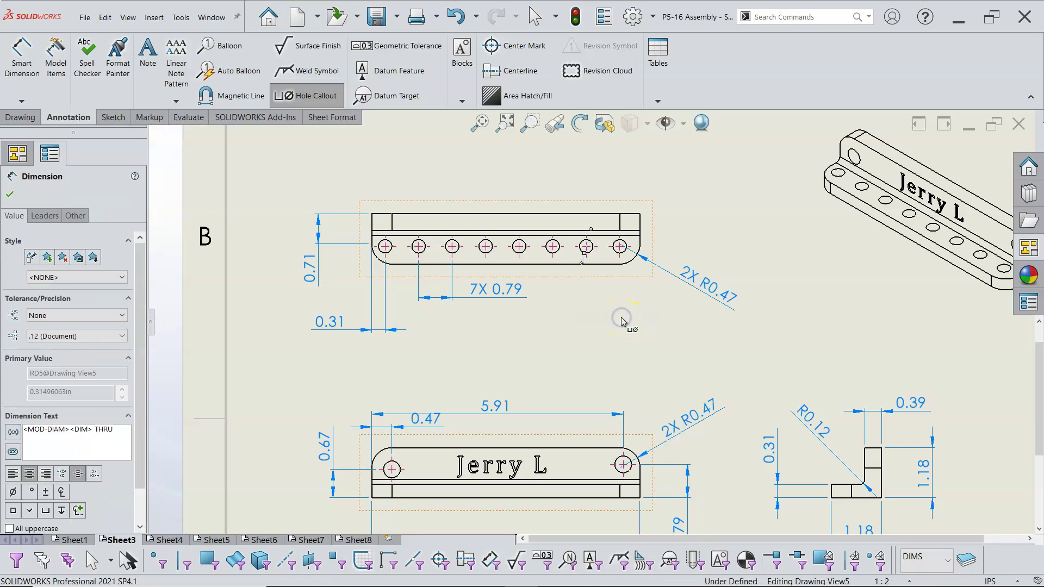
Step: Add an 8X prefix to the hole callout text, accepting the broken-link warning and suppressing it for future edits
left_click(41, 430)
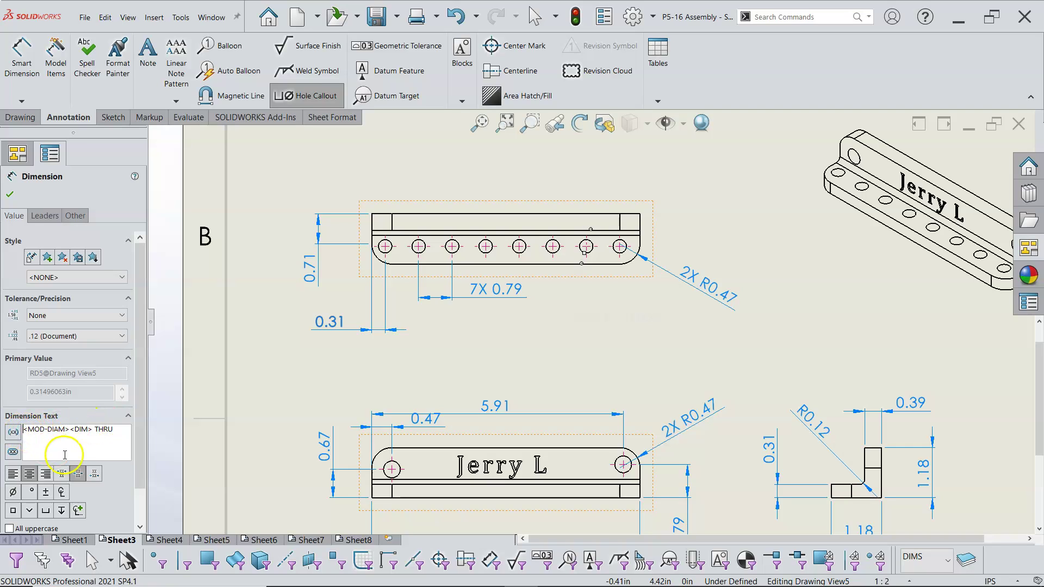
type("8")
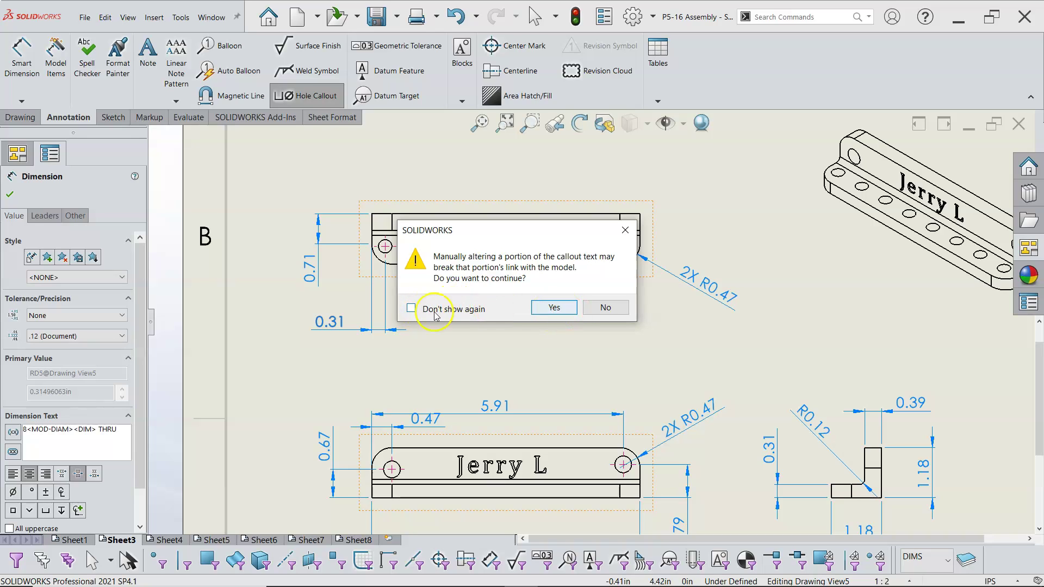
left_click(412, 309)
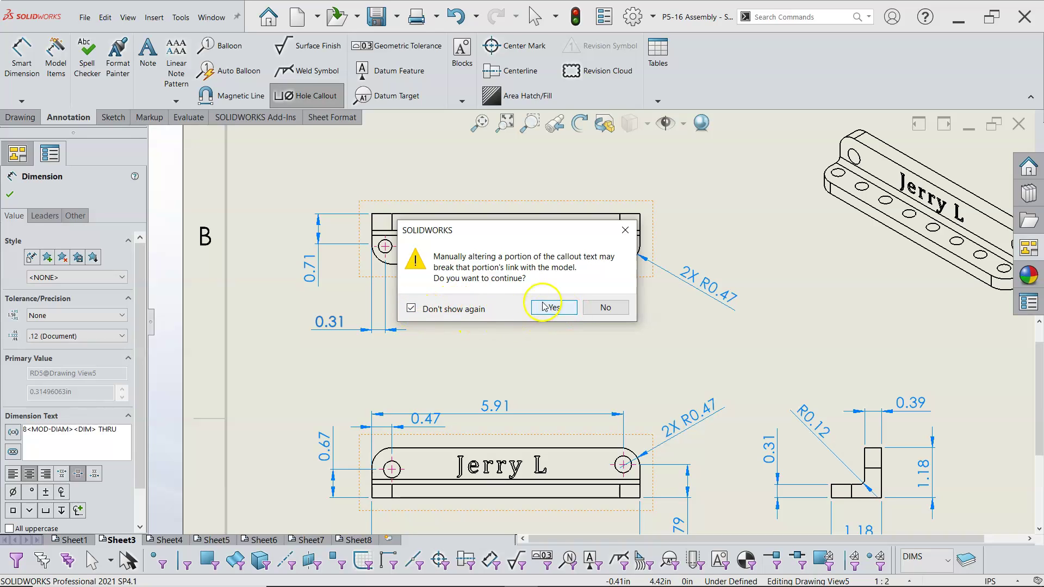
left_click(547, 308)
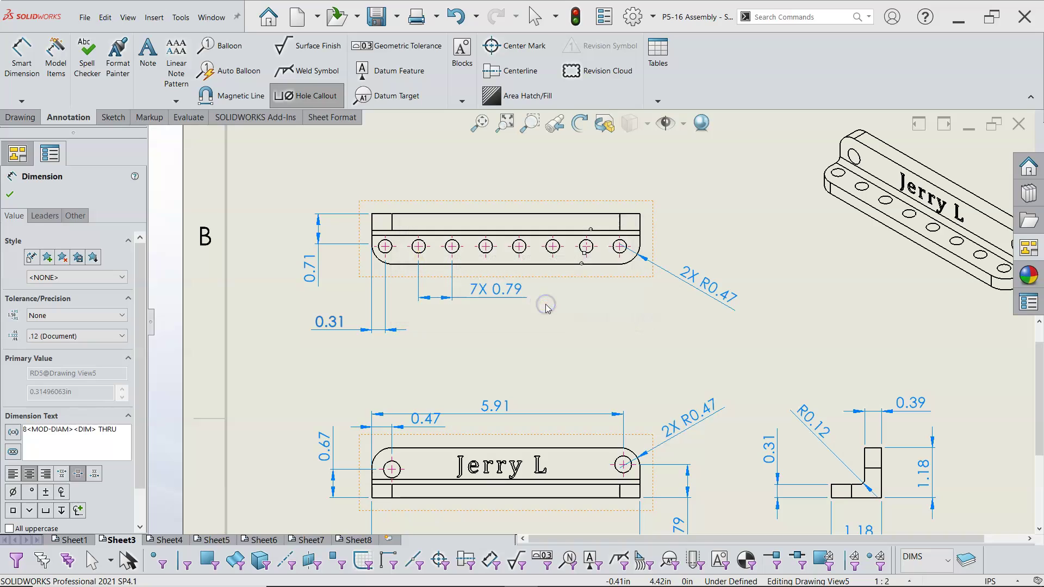
type("X")
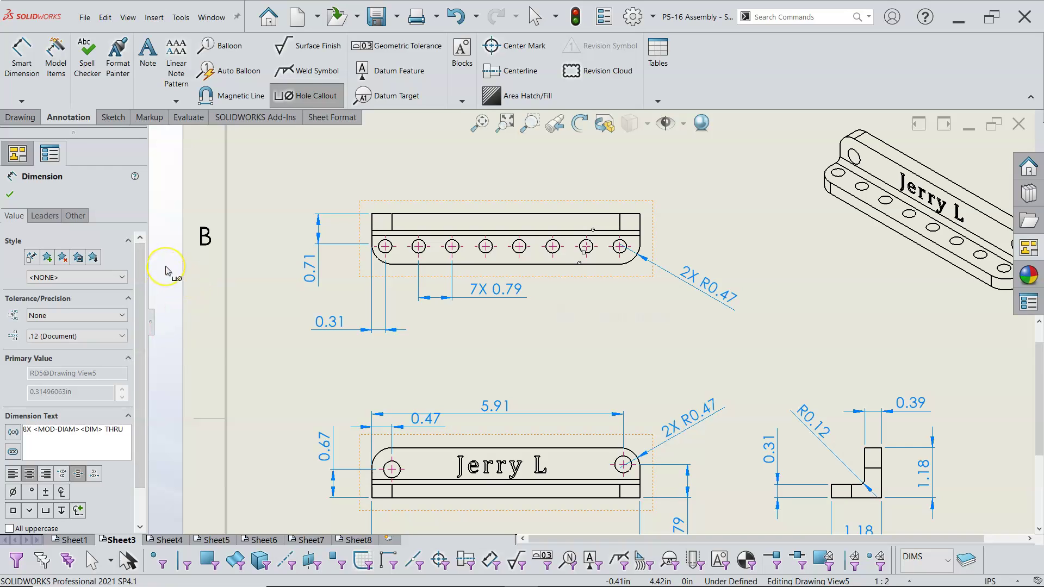
left_click(10, 191)
Step: Reposition the 8X hole callout slightly to the right so its leader runs at an angle to the hole
left_click(656, 342)
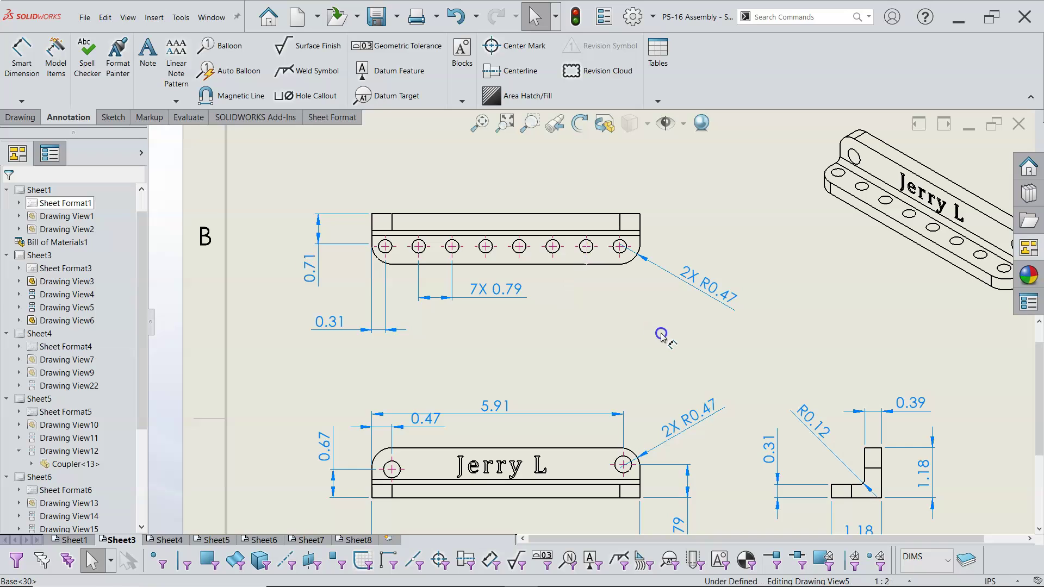
left_click(636, 359)
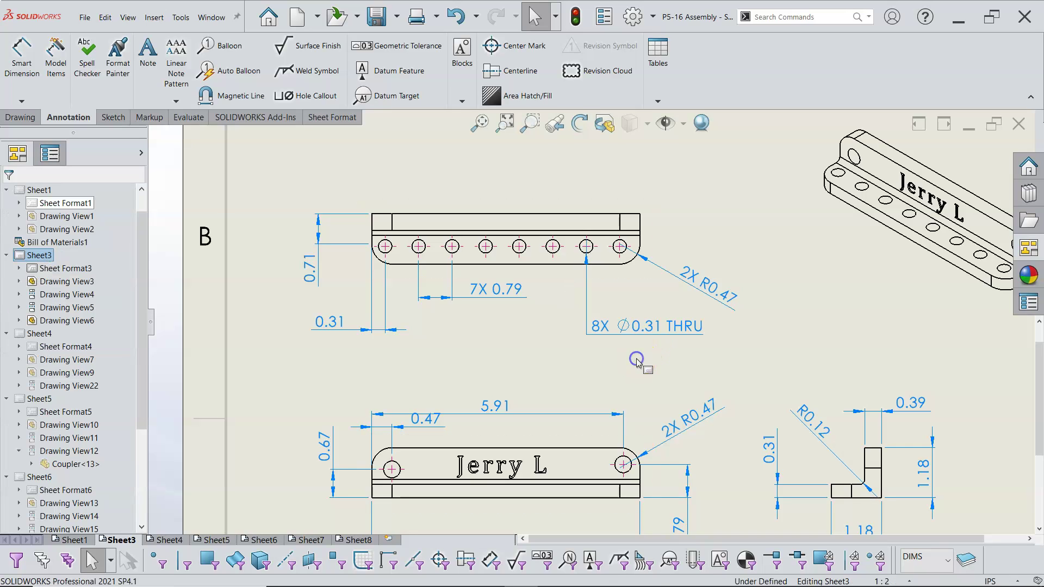
left_click(655, 329)
left_click_drag(656, 329, 658, 326)
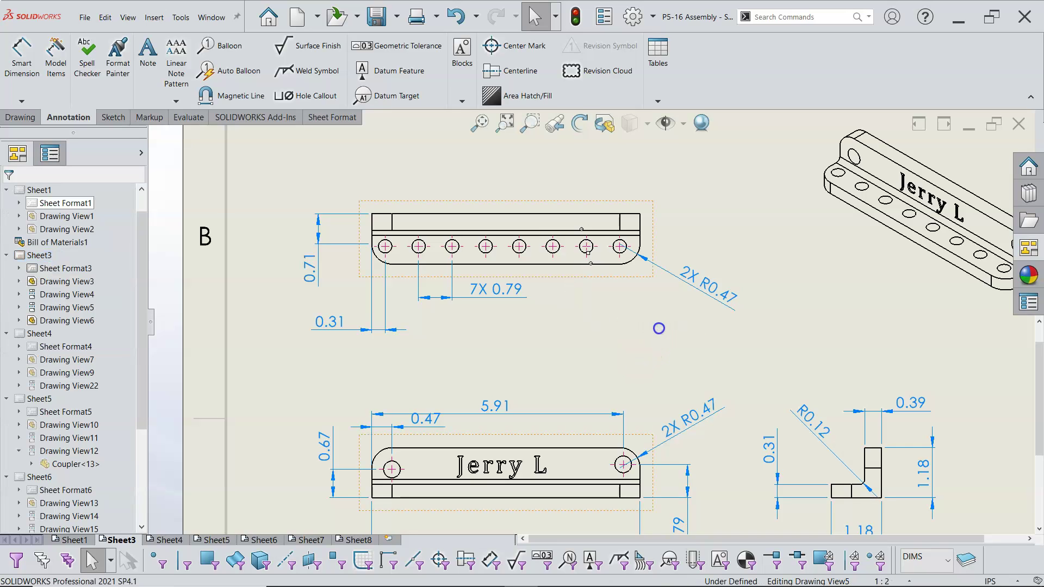
left_click(564, 357)
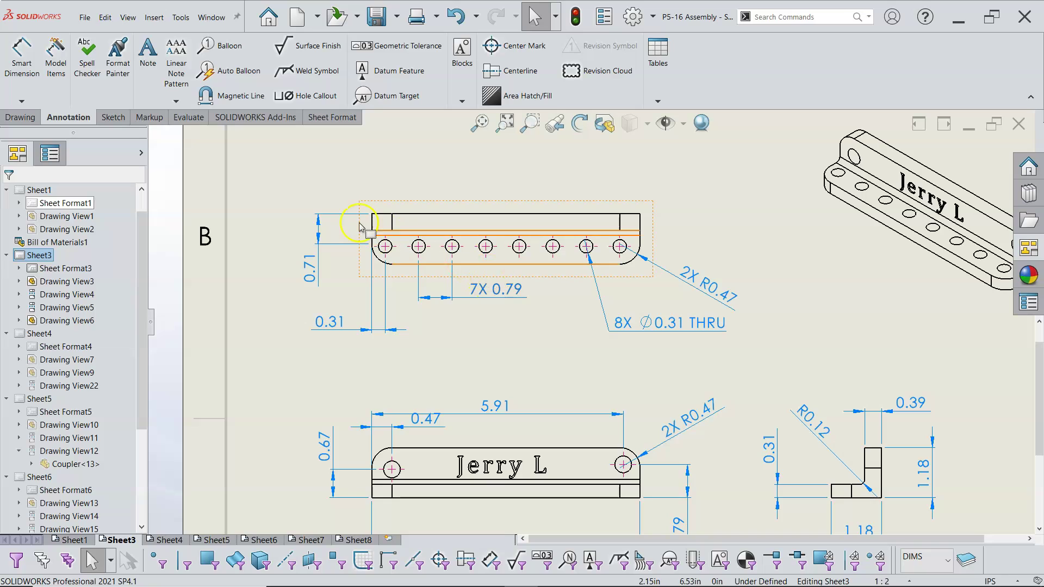
left_click(366, 323)
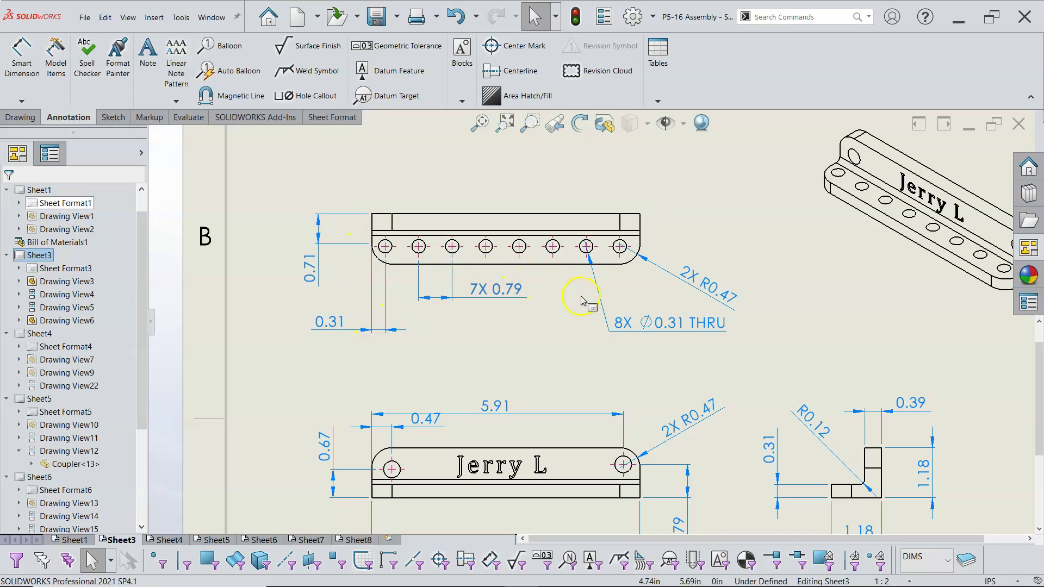
Step: Save the P5-16 Assembly drawing together with the modified Base.SLDPRT part
scroll(535, 311, "up", 1)
scroll(535, 310, "up", 1)
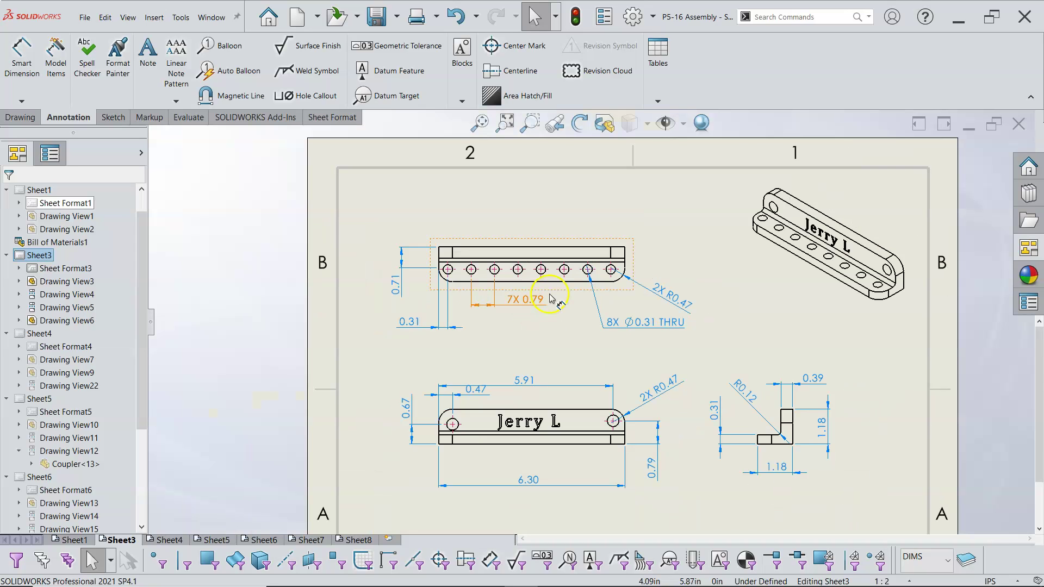
scroll(576, 323, "up", 1)
scroll(604, 378, "down", 2)
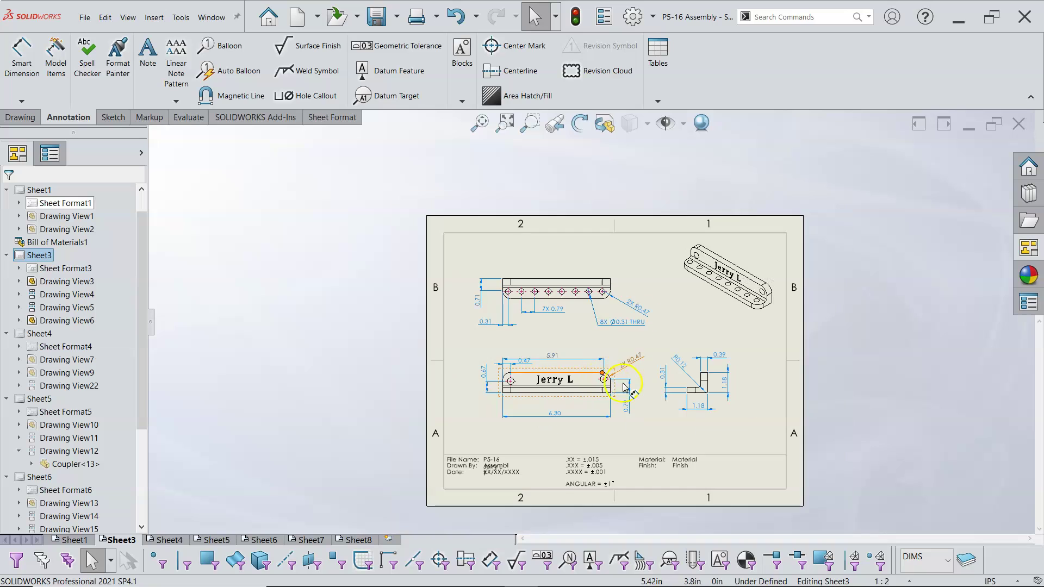
scroll(632, 396, "down", 1)
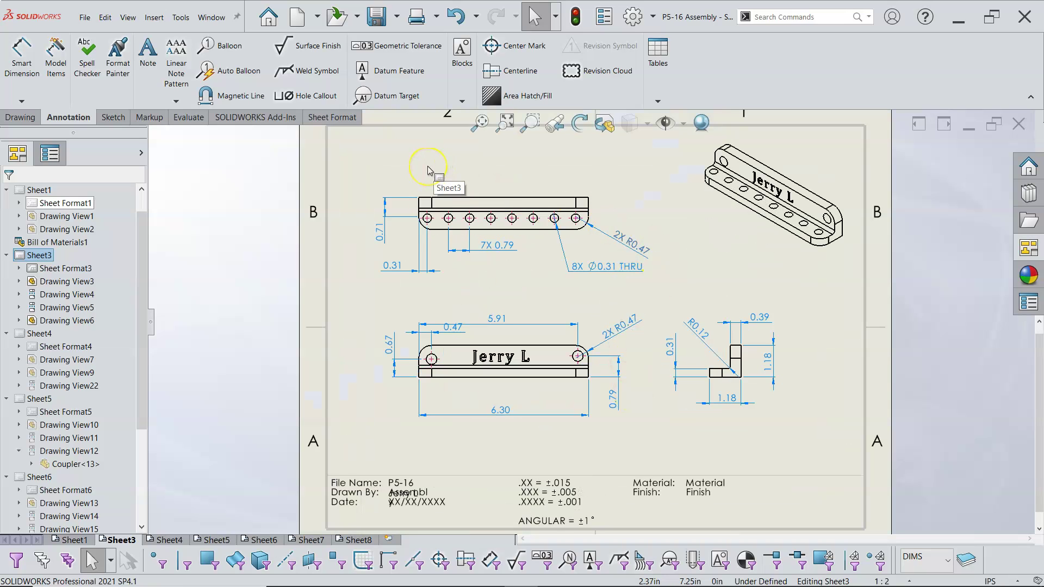
left_click(376, 17)
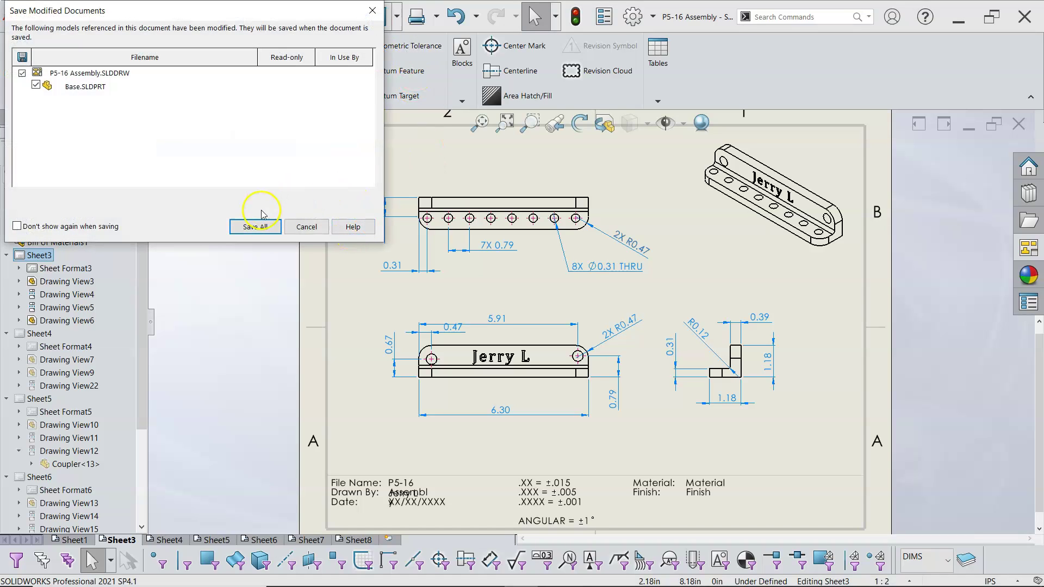
left_click(253, 226)
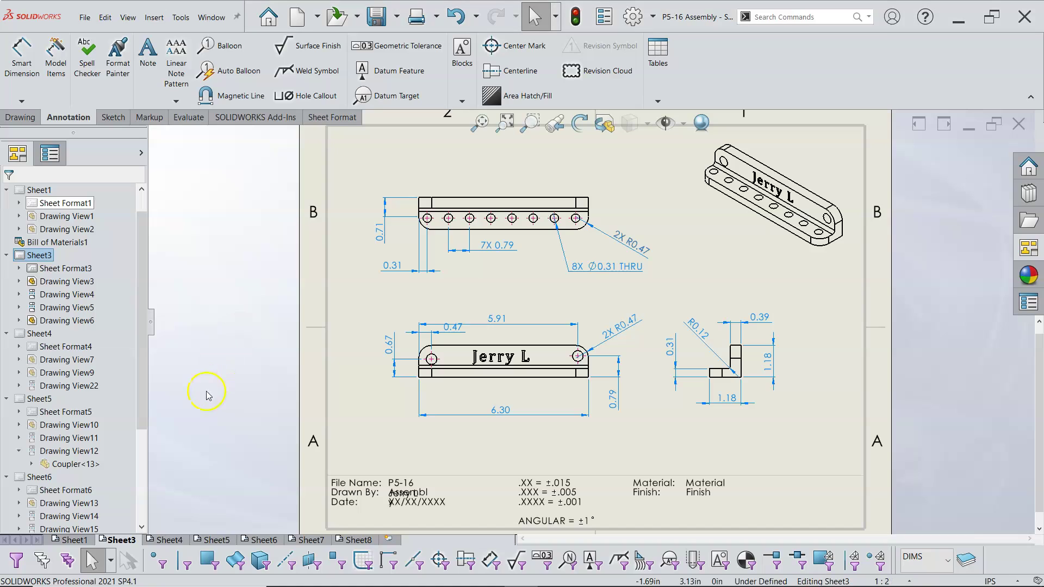
Step: On Sheet4, select both hole center marks of the front link view and assign them to the CENTER layer
left_click(163, 540)
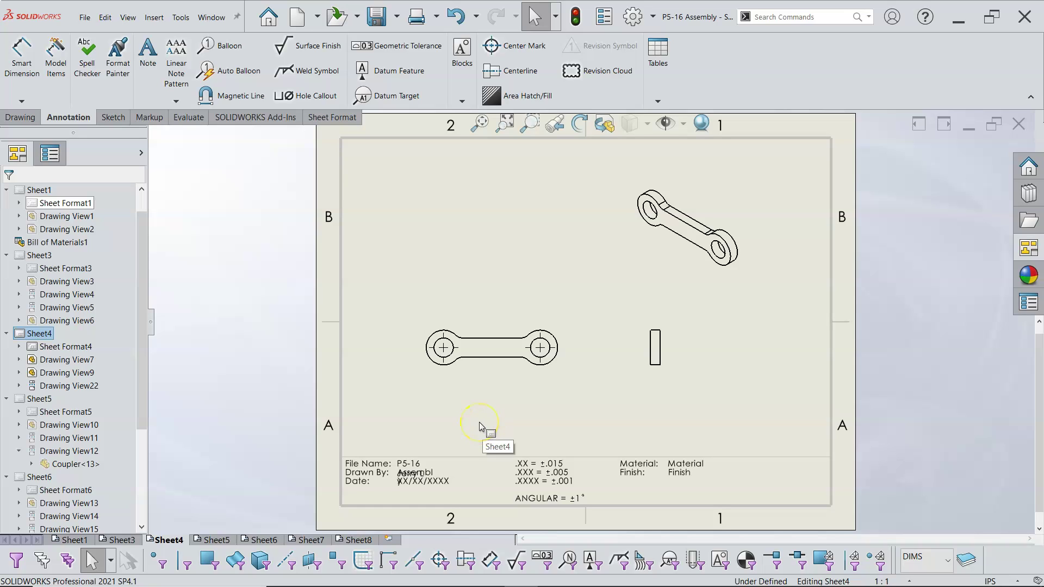
key("F6")
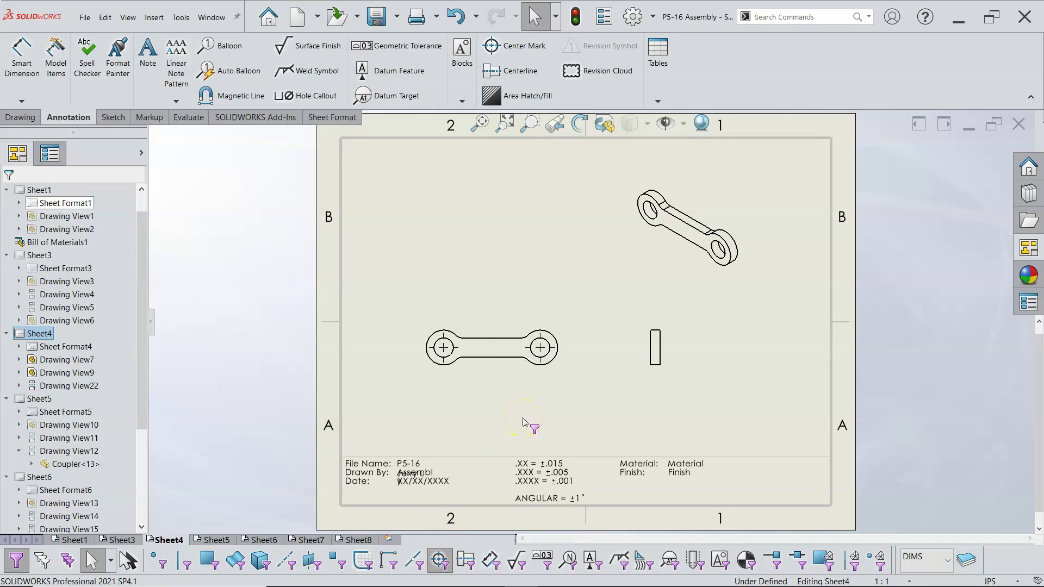
left_click_drag(386, 276, 584, 381)
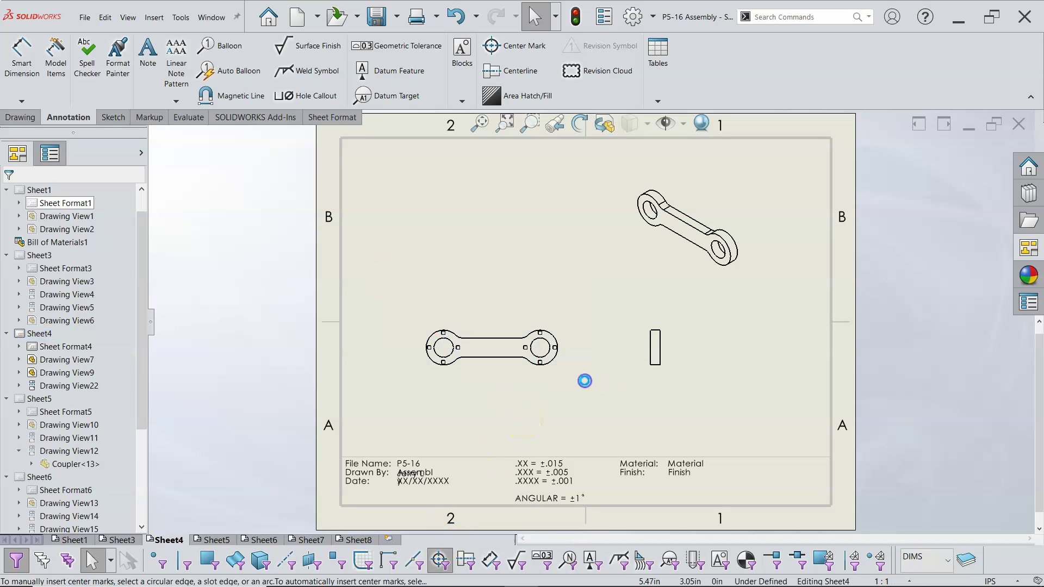
left_click(111, 447)
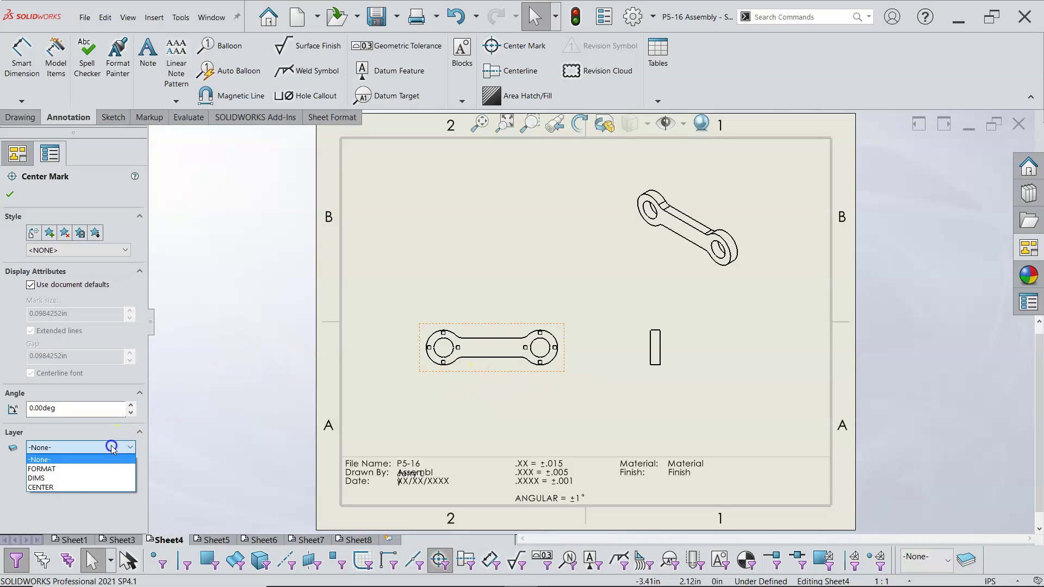
left_click(71, 488)
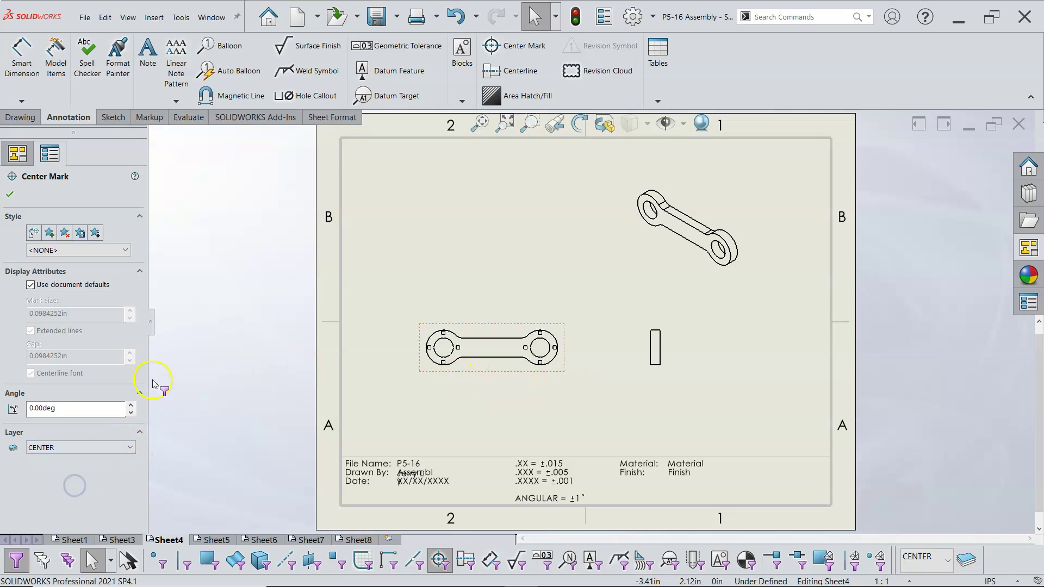
left_click(10, 195)
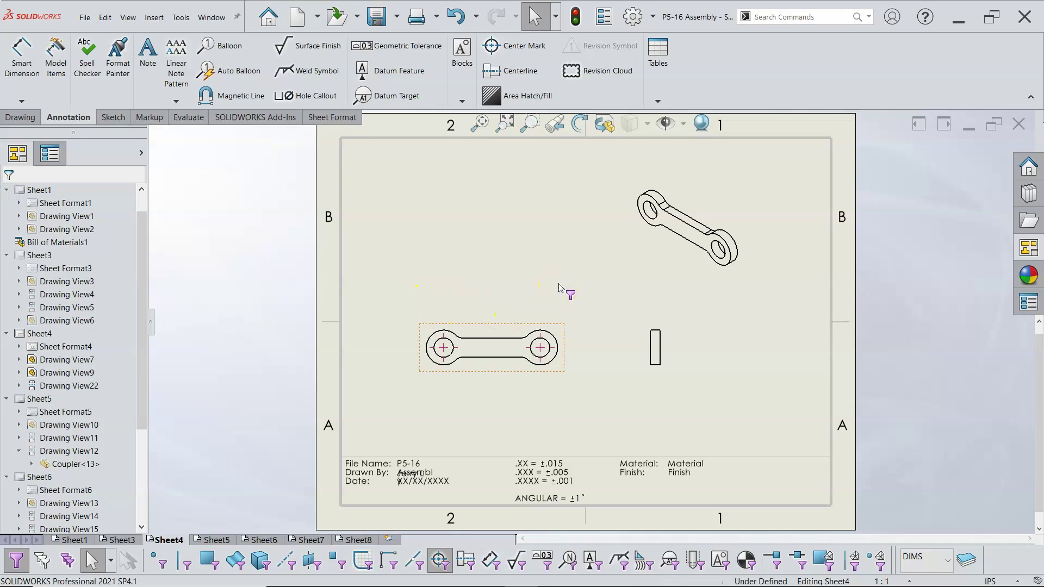
key("F6")
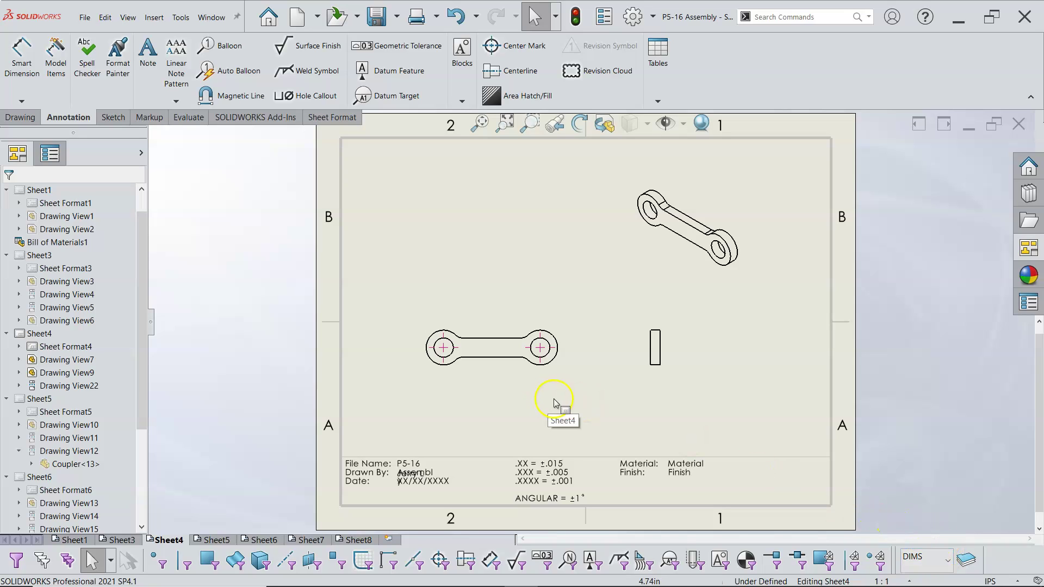
Step: Dimension the center-to-center distance between the two rounded ends of the link, placing it below the front view
scroll(531, 396, "down", 1)
scroll(532, 396, "down", 1)
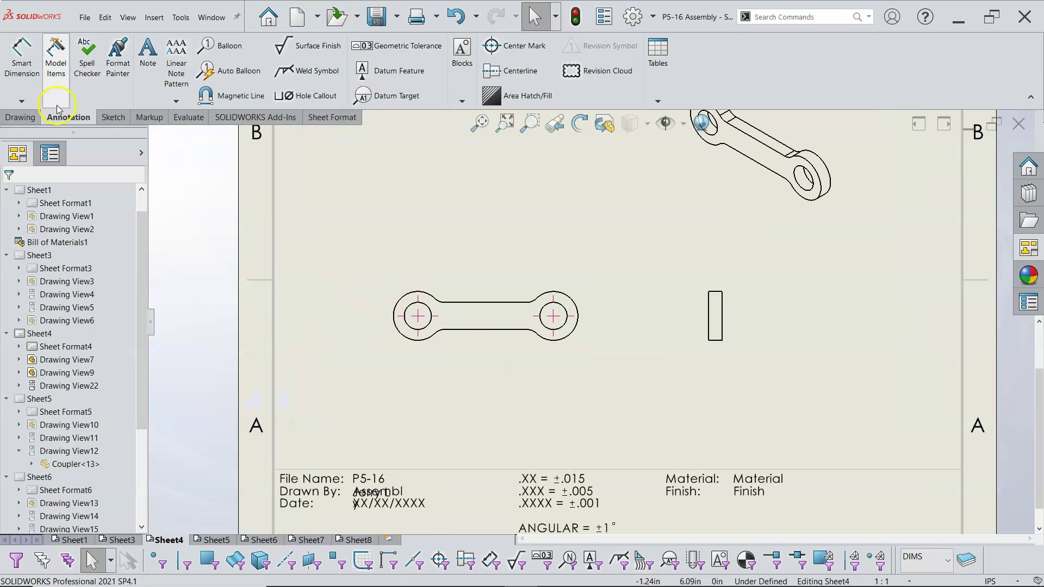
left_click(22, 65)
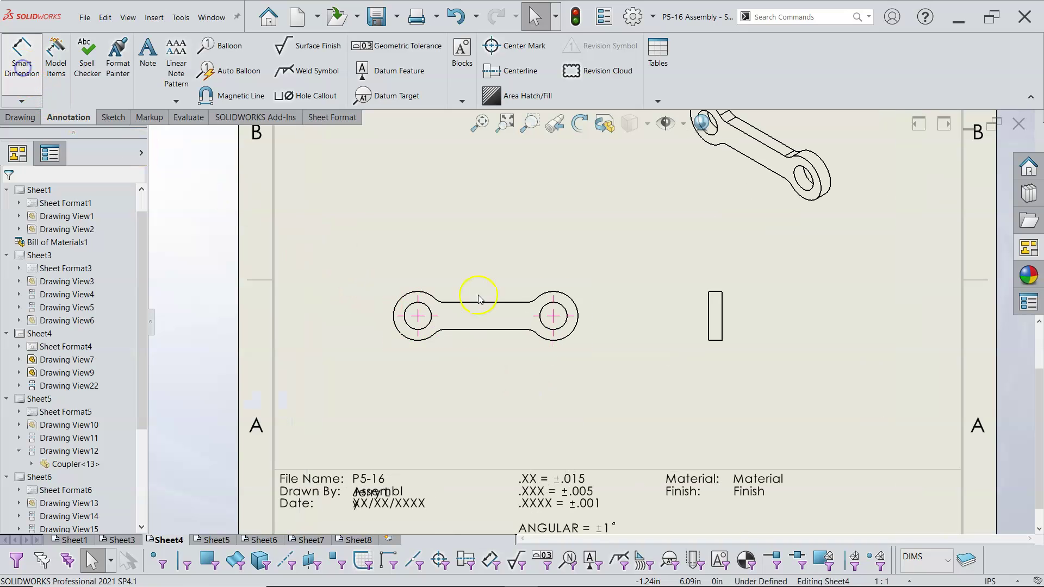
left_click(417, 337)
left_click(553, 334)
left_click(486, 402)
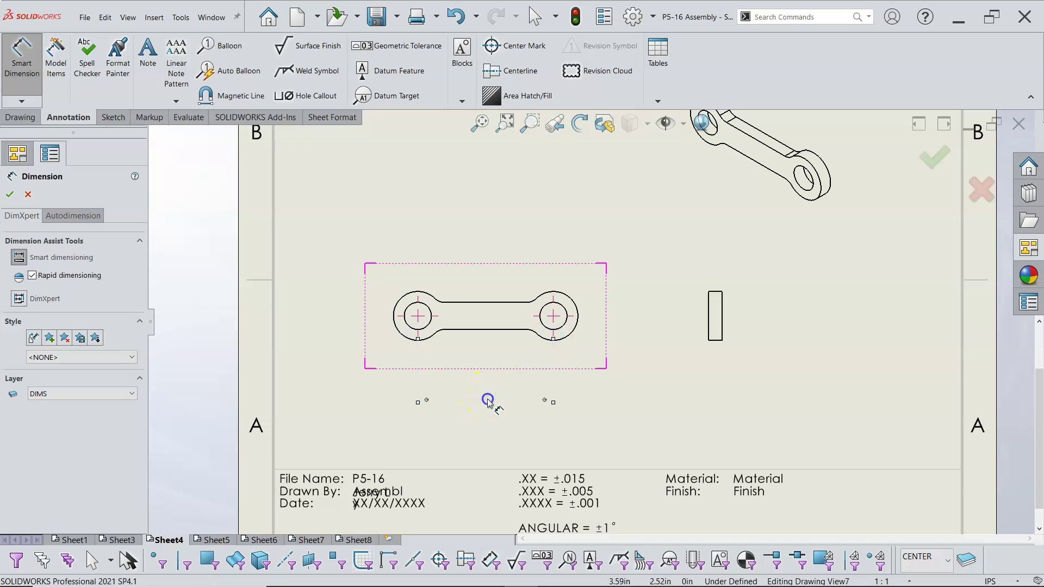
Step: Add a radius dimension to the link's left outer arc and a diameter dimension to the left hole, with both texts beside the profile
left_click(406, 297)
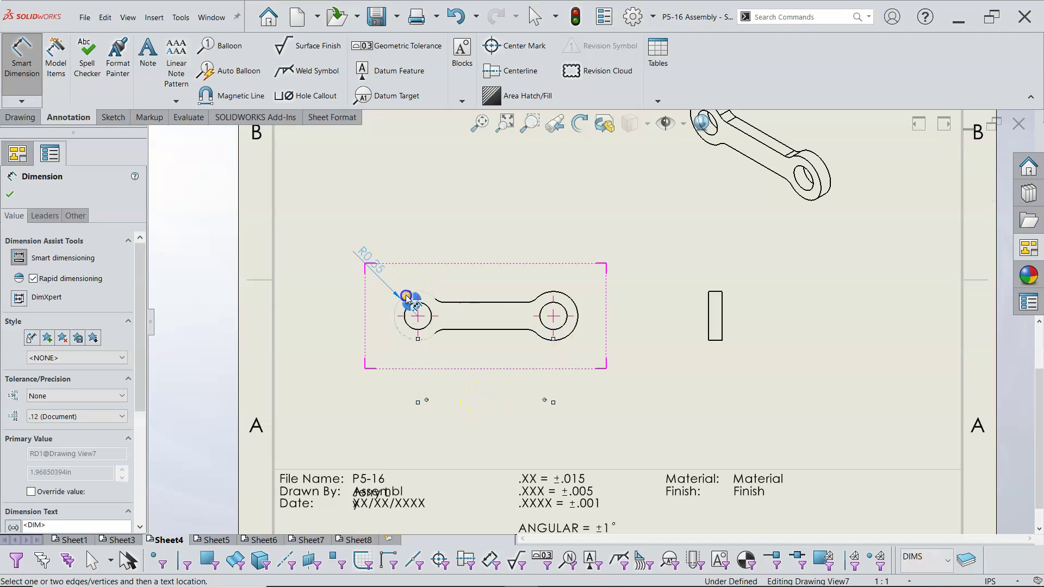
left_click(347, 247)
left_click(404, 310)
left_click(404, 311)
left_click(348, 338)
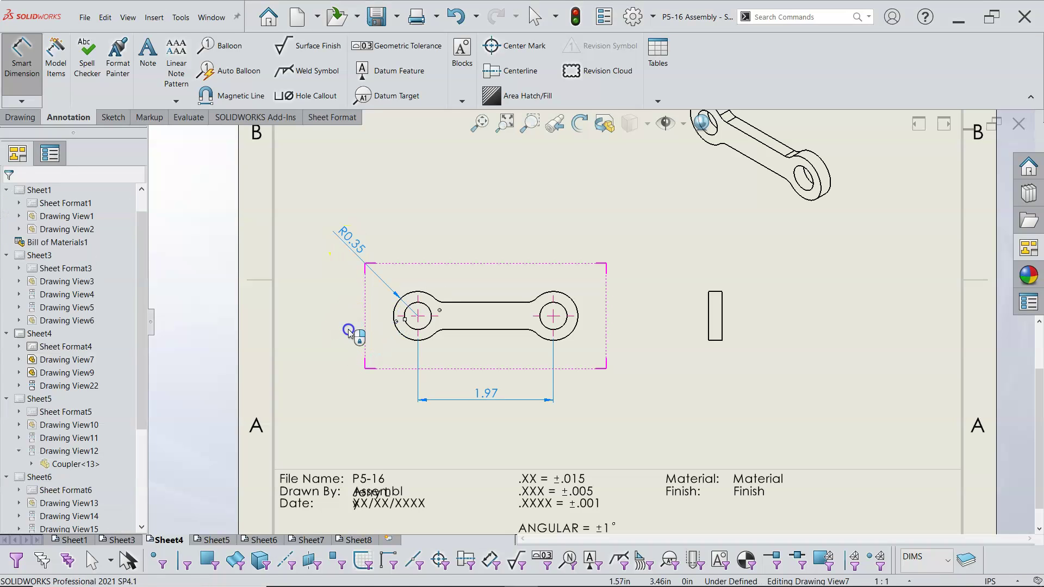
Step: Add a 2X prefix to the left hole's diameter dimension
left_click(400, 275)
left_click(424, 276)
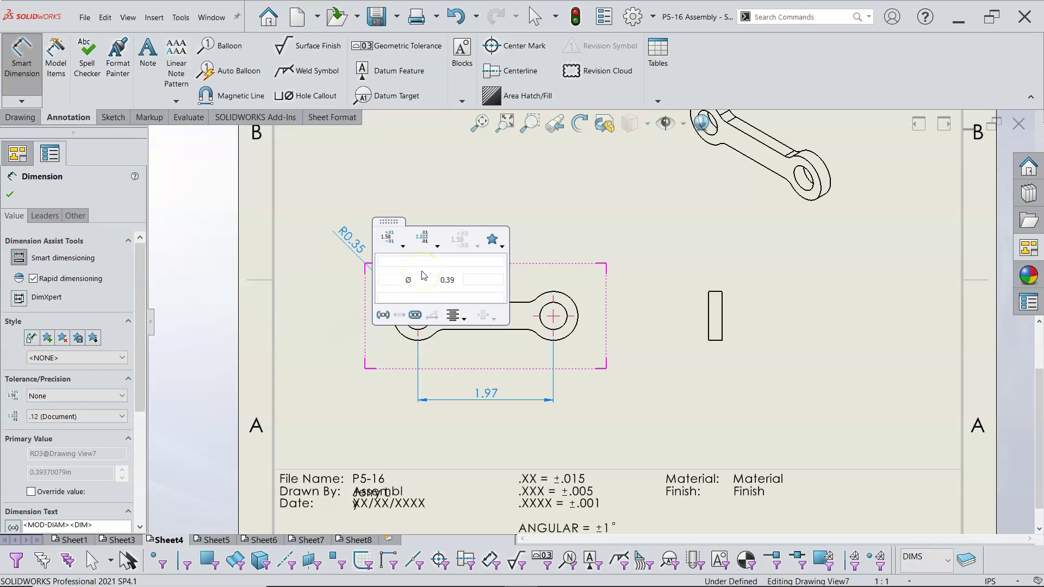
left_click(410, 264)
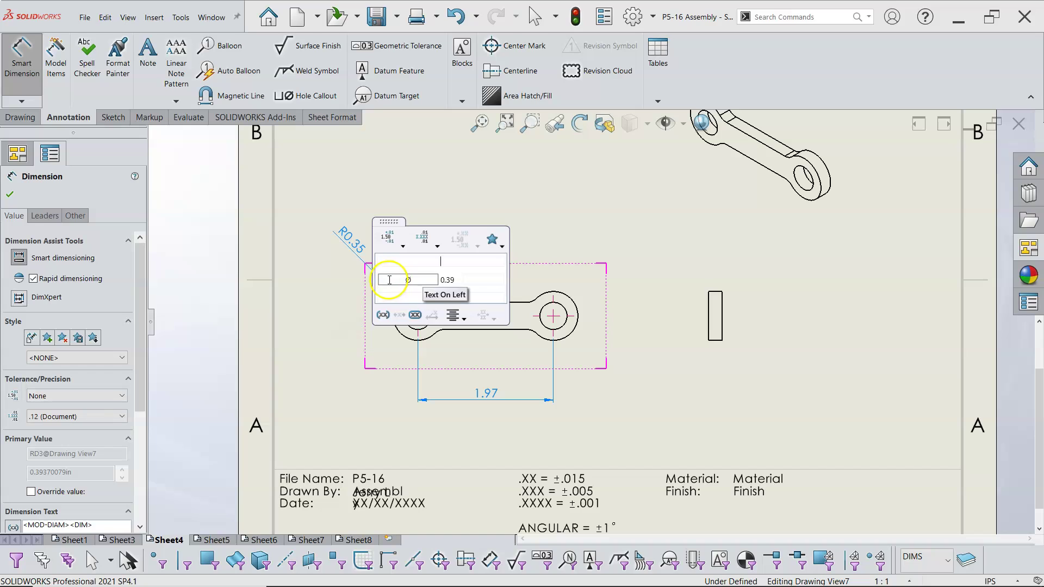
type("22")
key("BackSpace")
key("BackSpace")
type("2X")
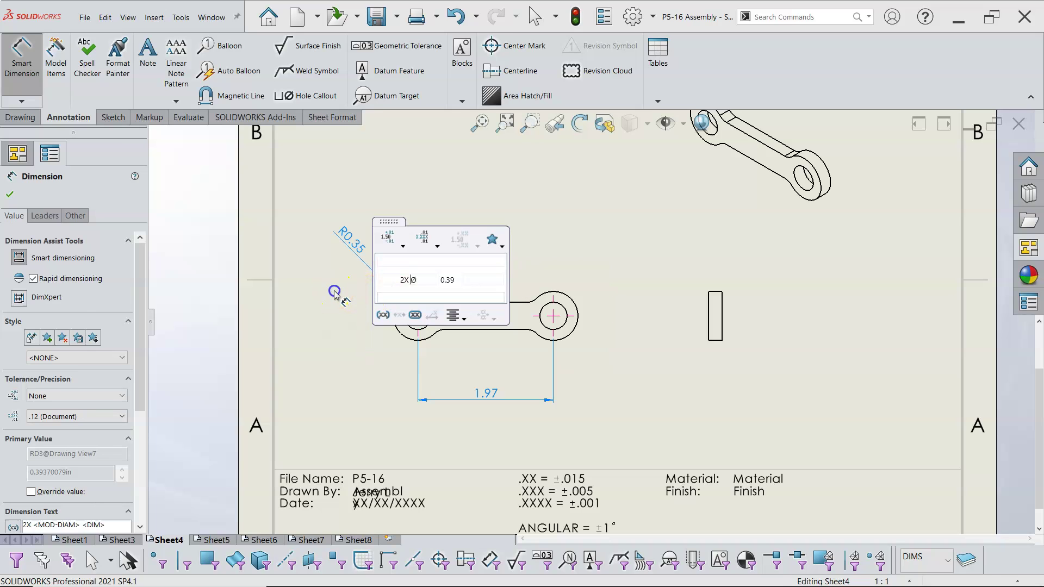
left_click(335, 294)
Step: Add a 2X prefix to the left end's outer radius dimension
left_click(351, 238)
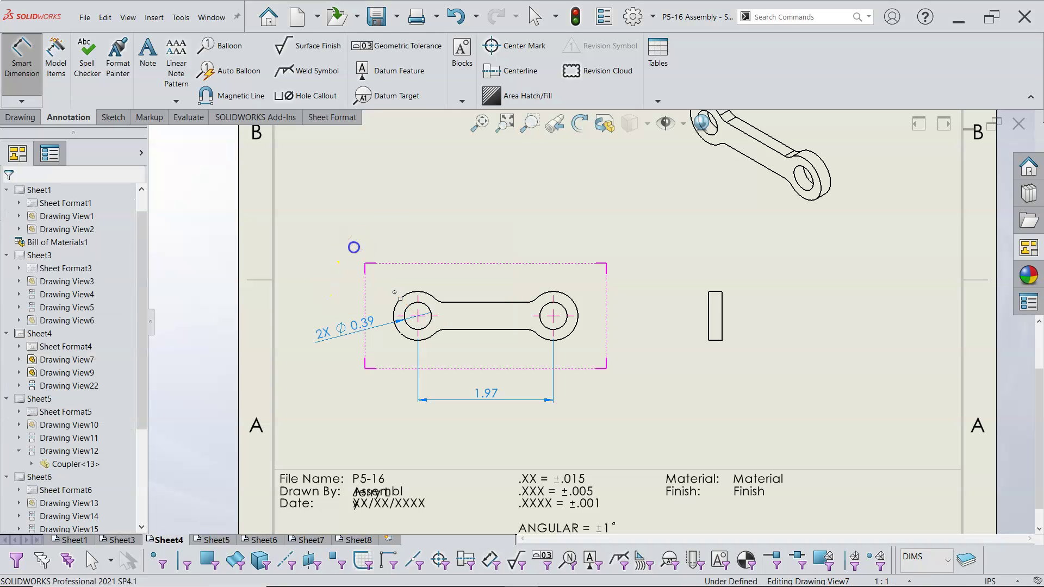
mouse_move(384, 235)
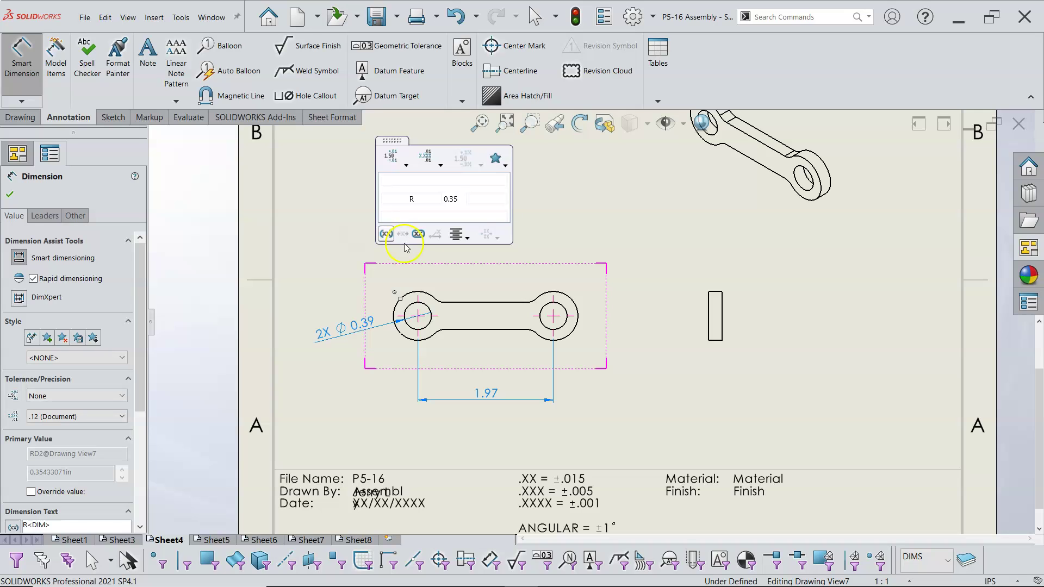
left_click(409, 199)
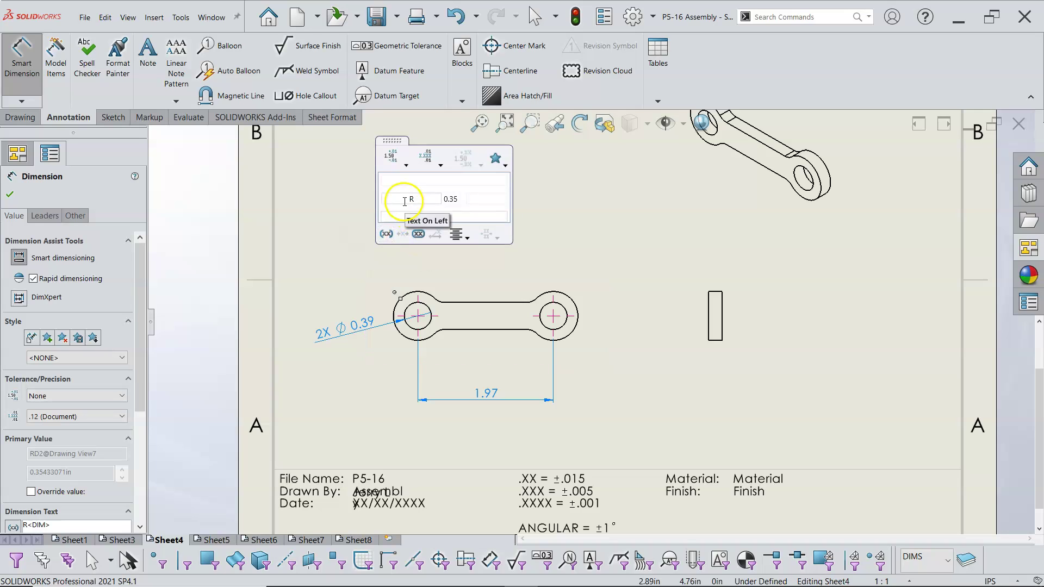
type("2X")
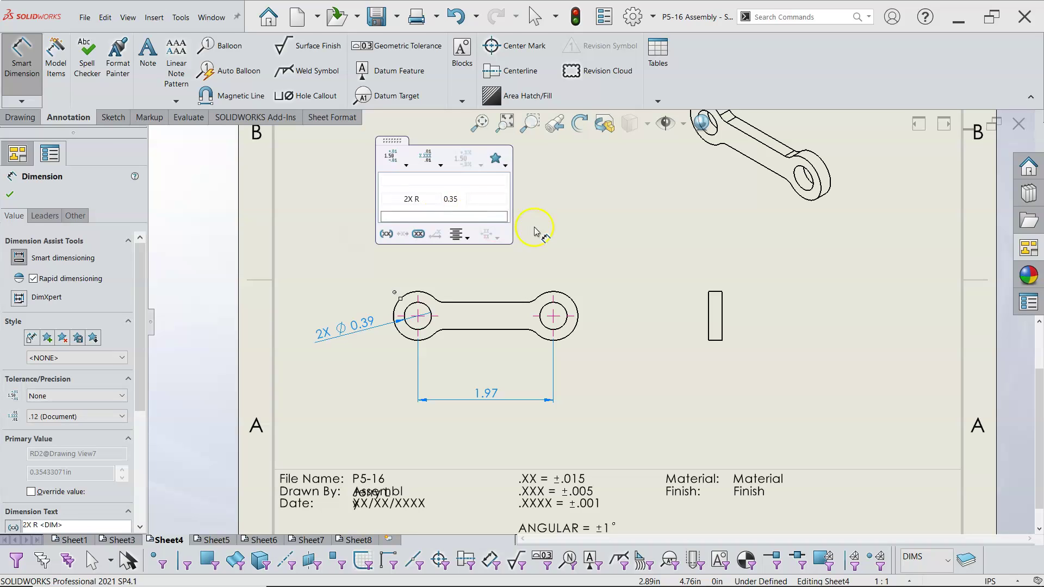
left_click(554, 210)
Step: Reposition the 2X radius and 2X diameter dimensions closer to the link's left end
left_click(353, 252)
key("Delete")
left_click_drag(364, 281, 365, 282)
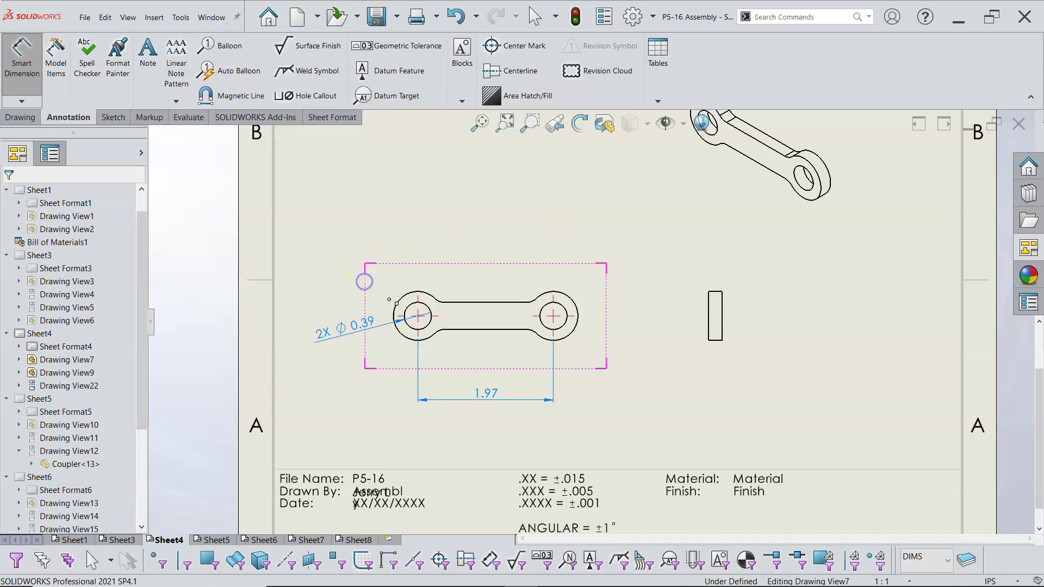
left_click_drag(347, 329, 359, 322)
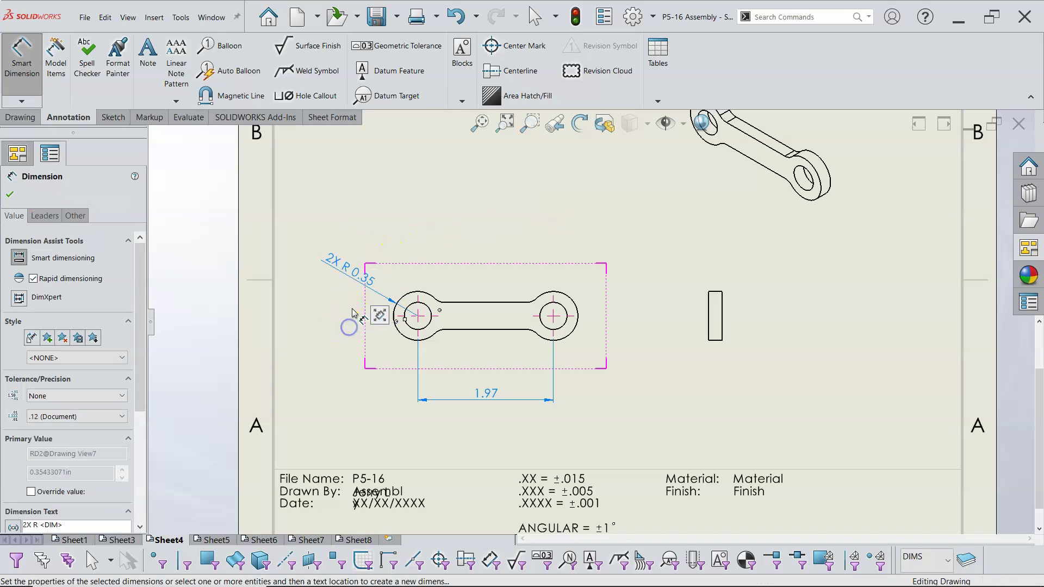
left_click(446, 217)
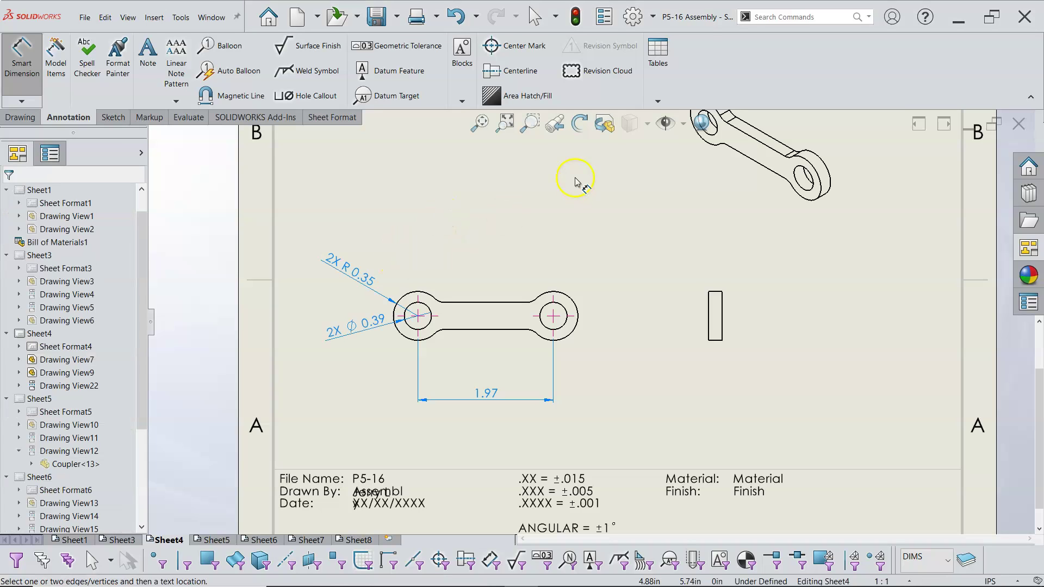
Step: Check the overall drafting standard and its available options in the document properties, keeping ISO
left_click(631, 16)
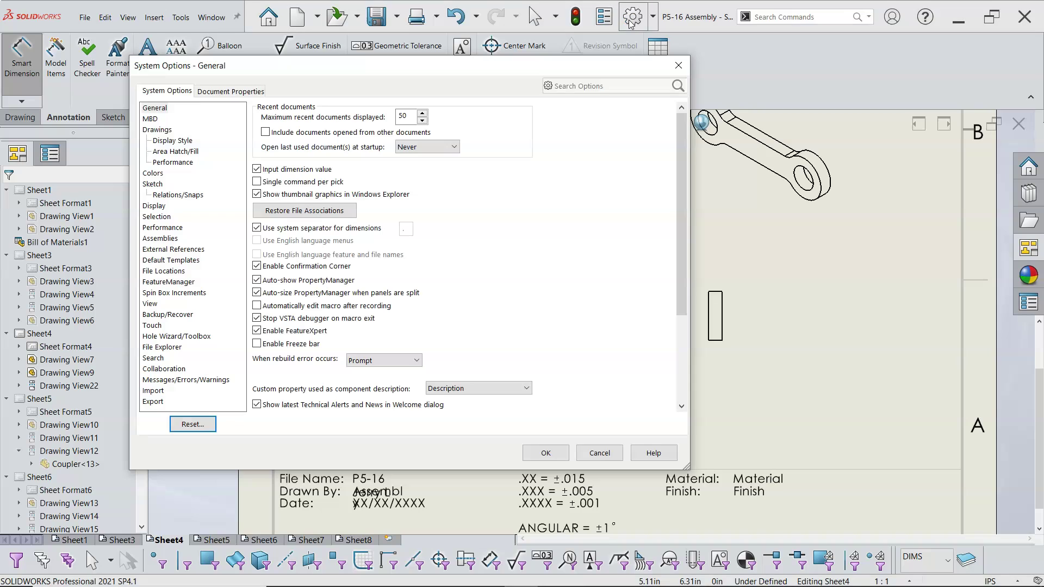
left_click(231, 91)
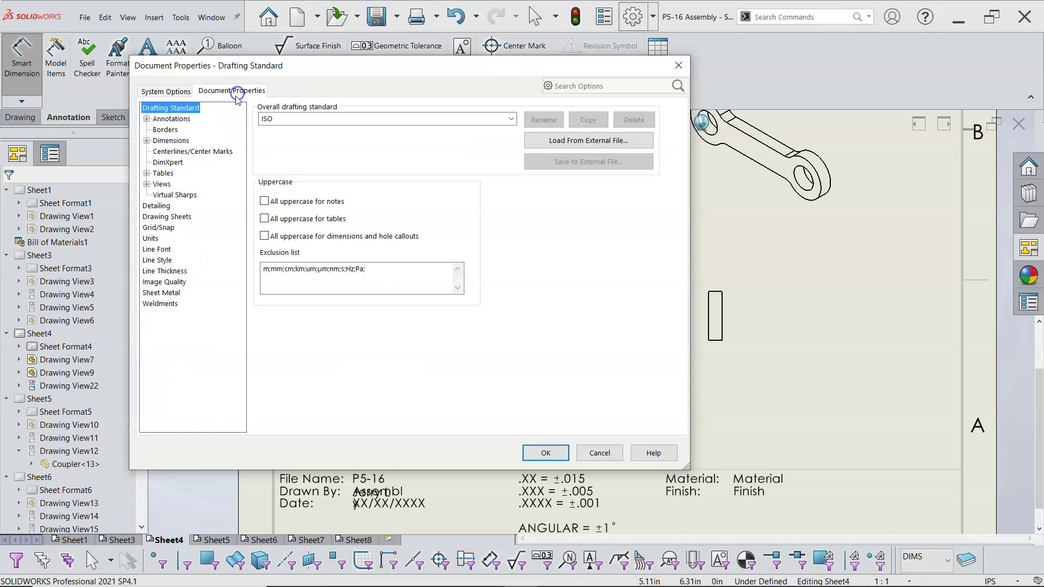
left_click(511, 119)
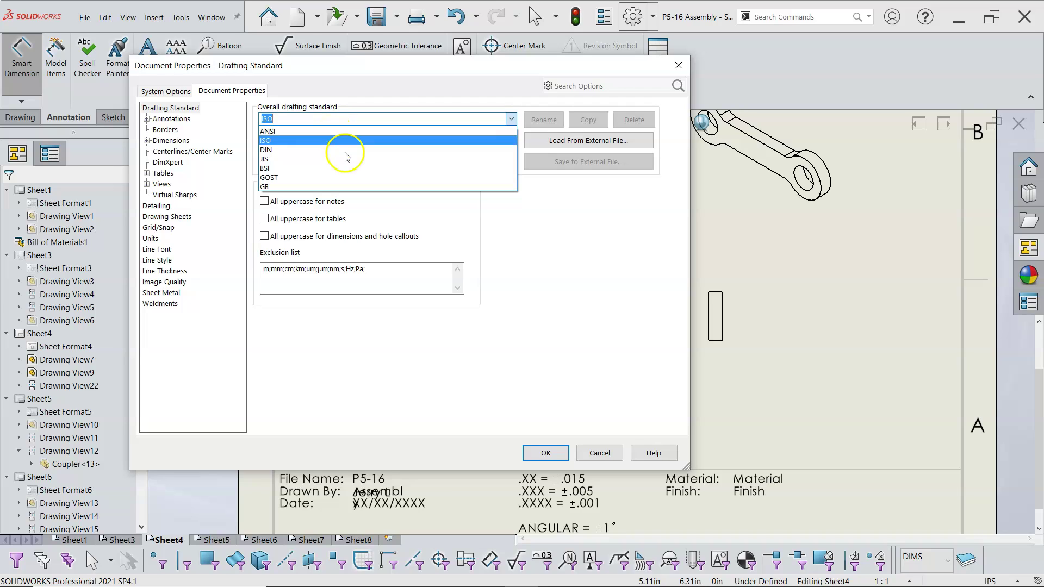
left_click(554, 299)
left_click(564, 348)
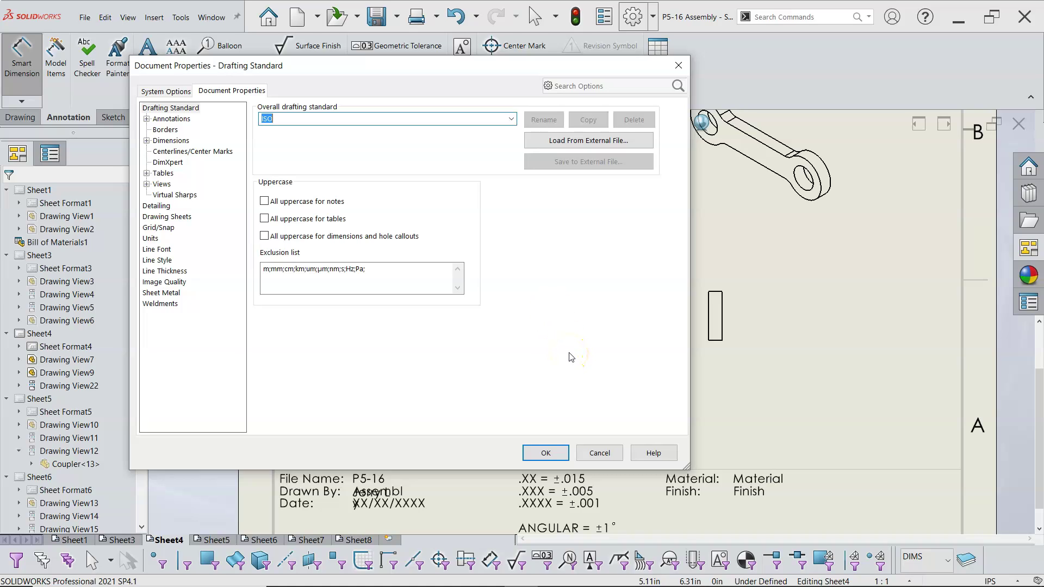
left_click(543, 457)
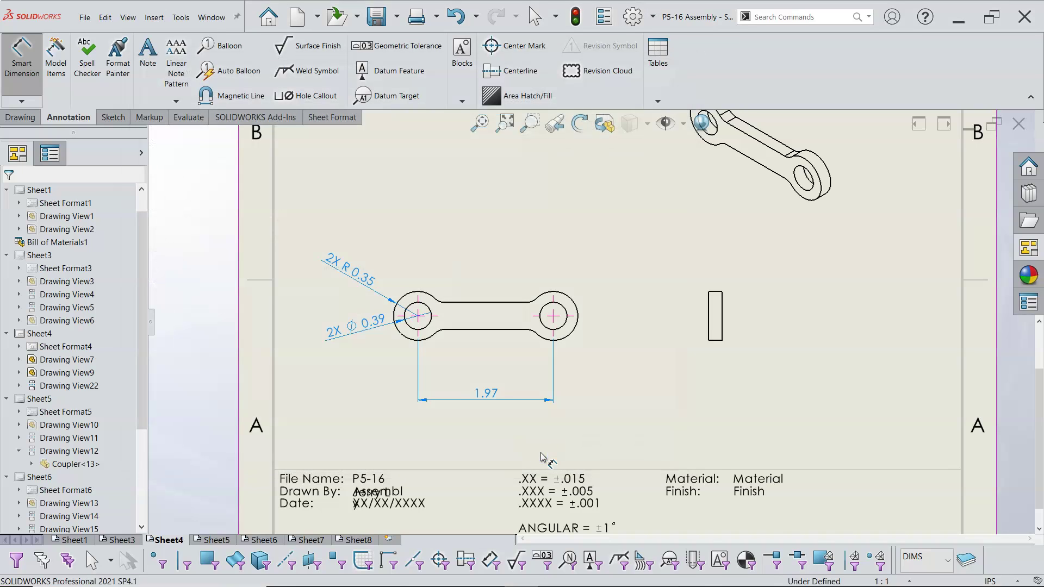
Step: Shift the 2X hole diameter dimension slightly farther out from the link's left end
left_click(348, 329)
key("Delete")
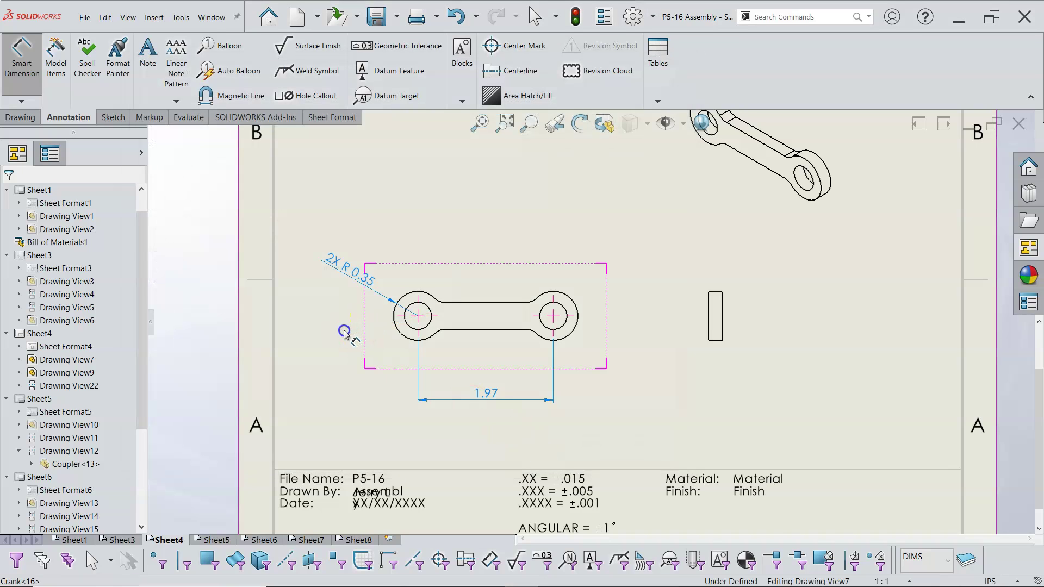
key("ctrl+z")
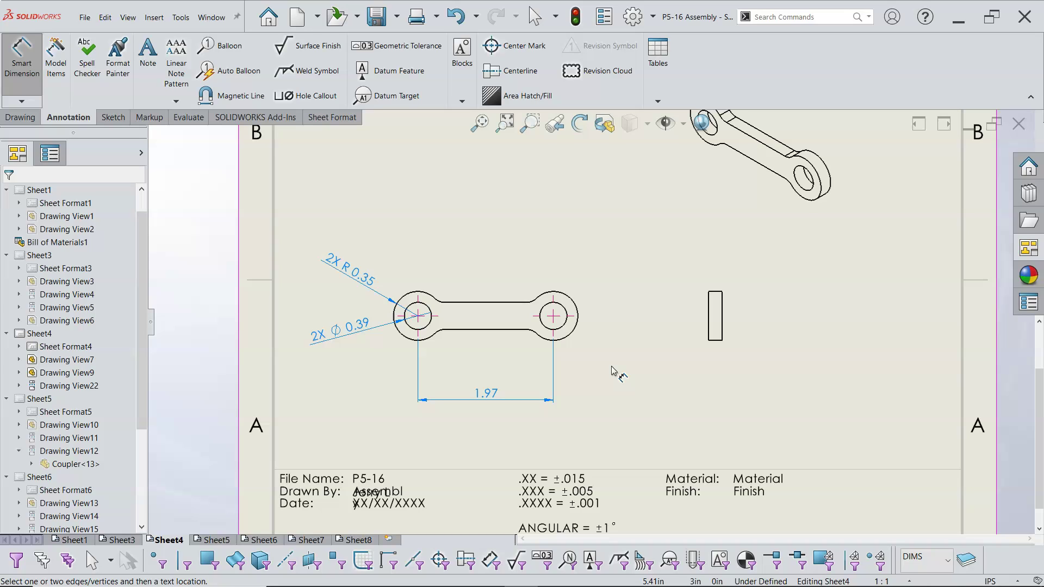
left_click(505, 220)
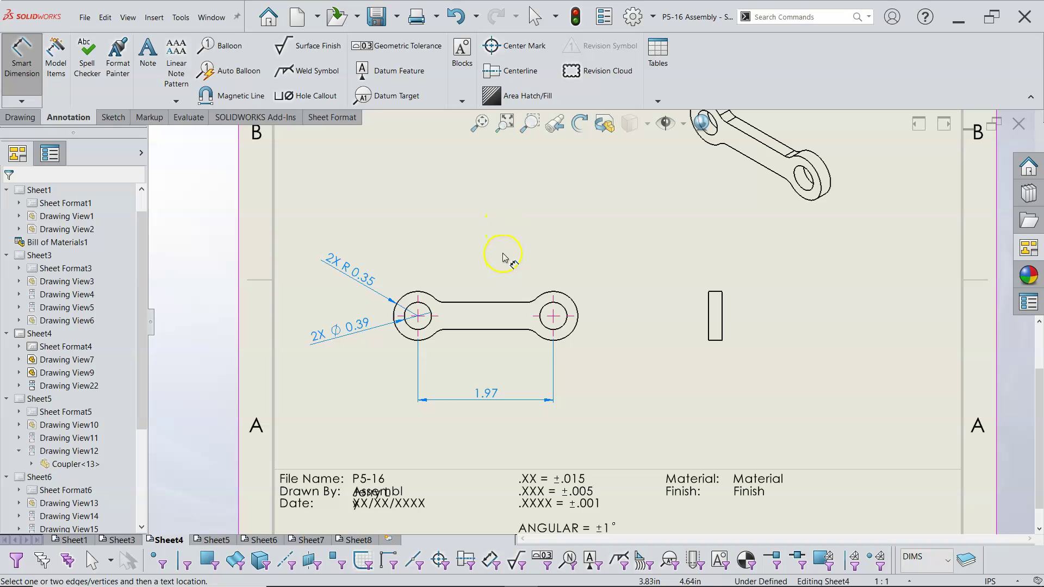
Step: Dimension the width between the link bar's two straight edges and move the dimension outside the right end of the front view
scroll(490, 333, "down", 2)
left_click(518, 335)
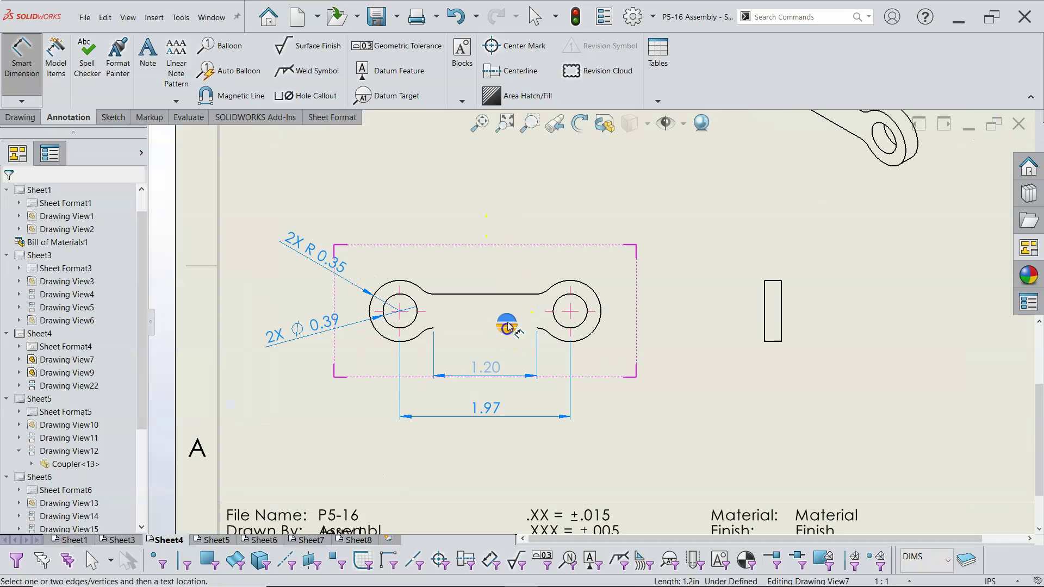
left_click(506, 299)
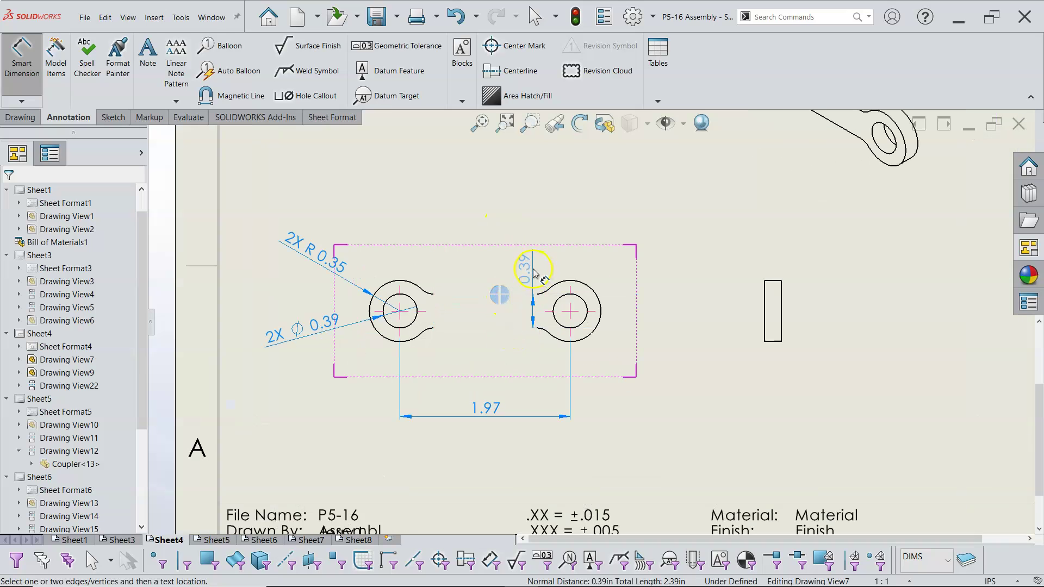
left_click(514, 261)
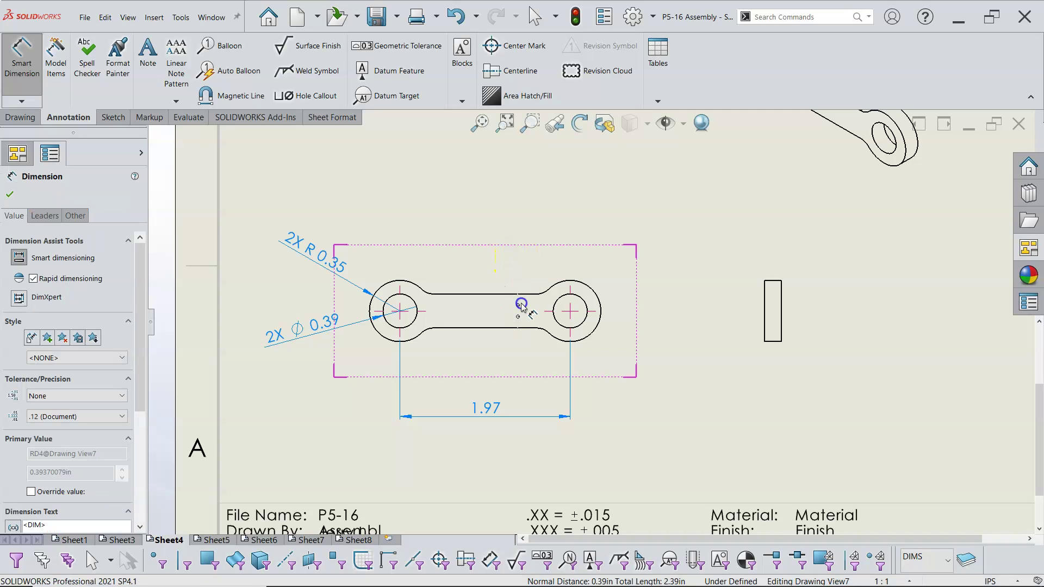
left_click(656, 296)
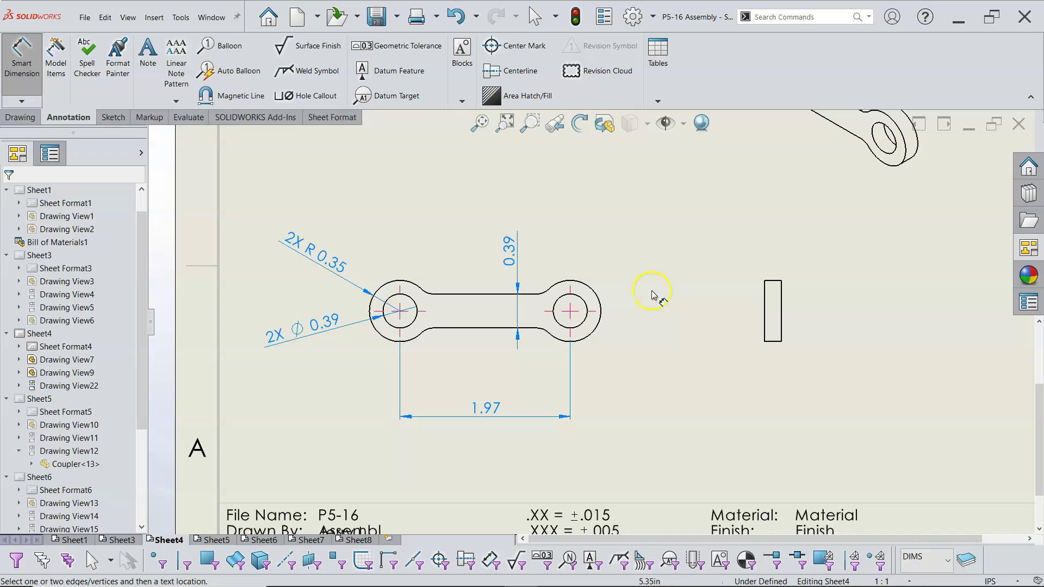
left_click_drag(509, 257, 649, 275)
left_click(693, 314)
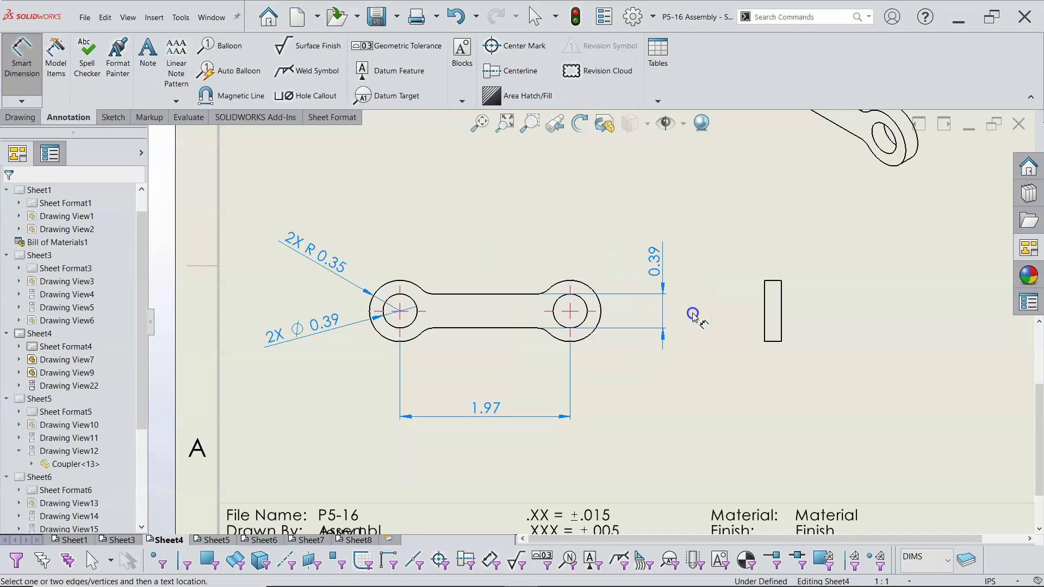
Step: Move the bar width dimension closer to the right end of the link's front view
left_click_drag(655, 266, 644, 265)
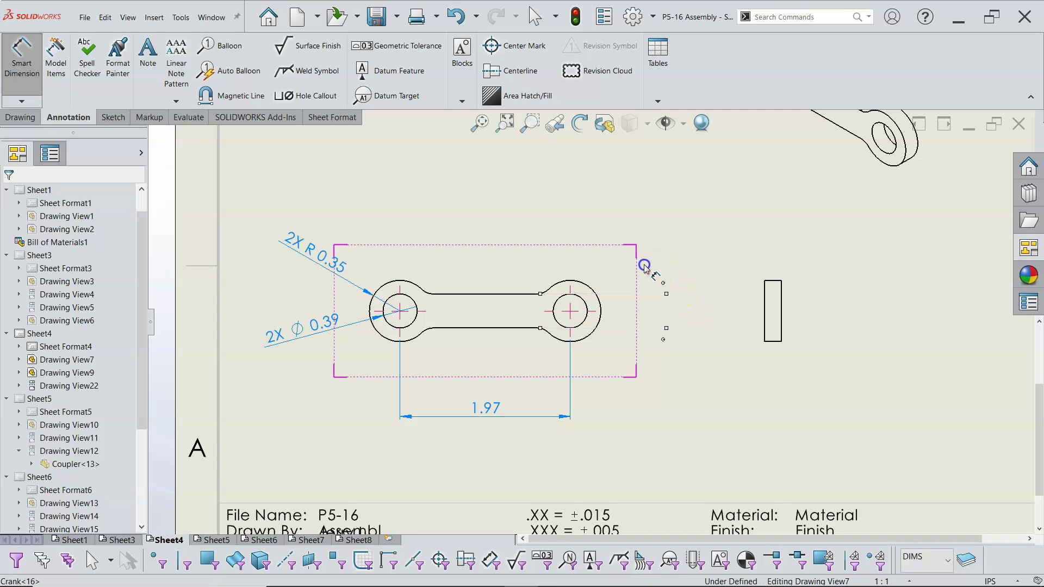
left_click(624, 319)
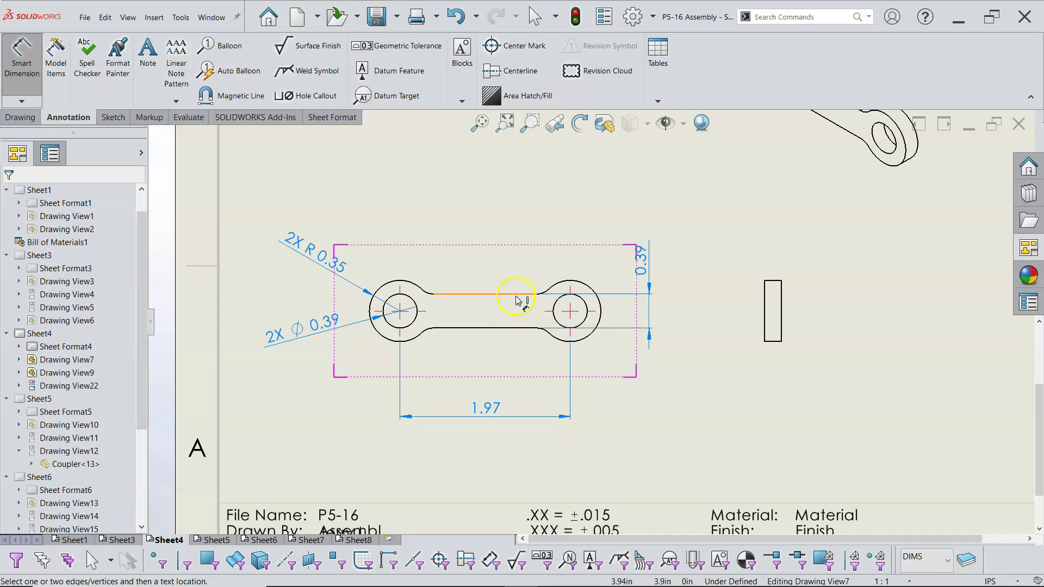
left_click(506, 337)
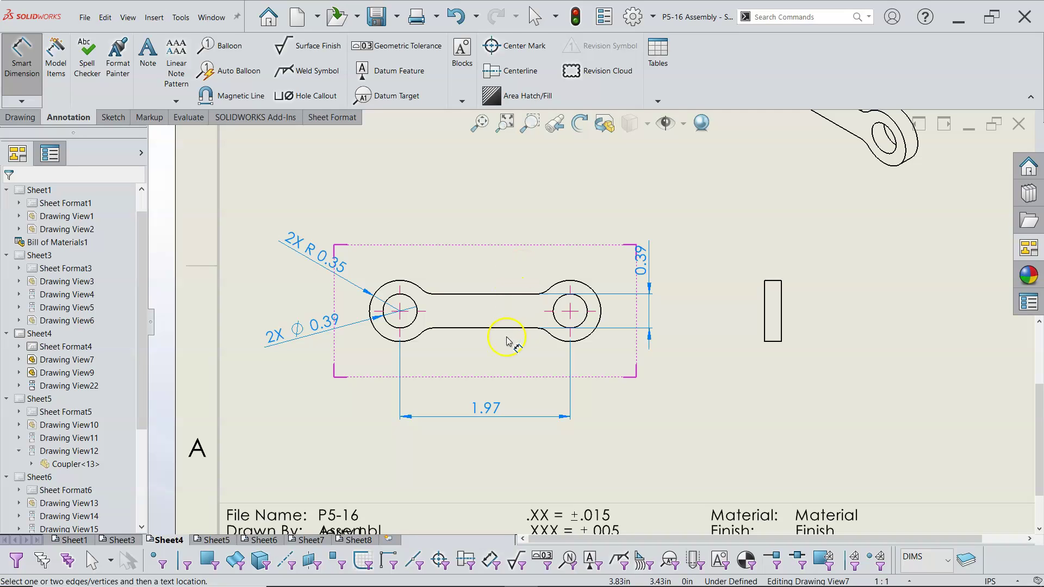
left_click(670, 303)
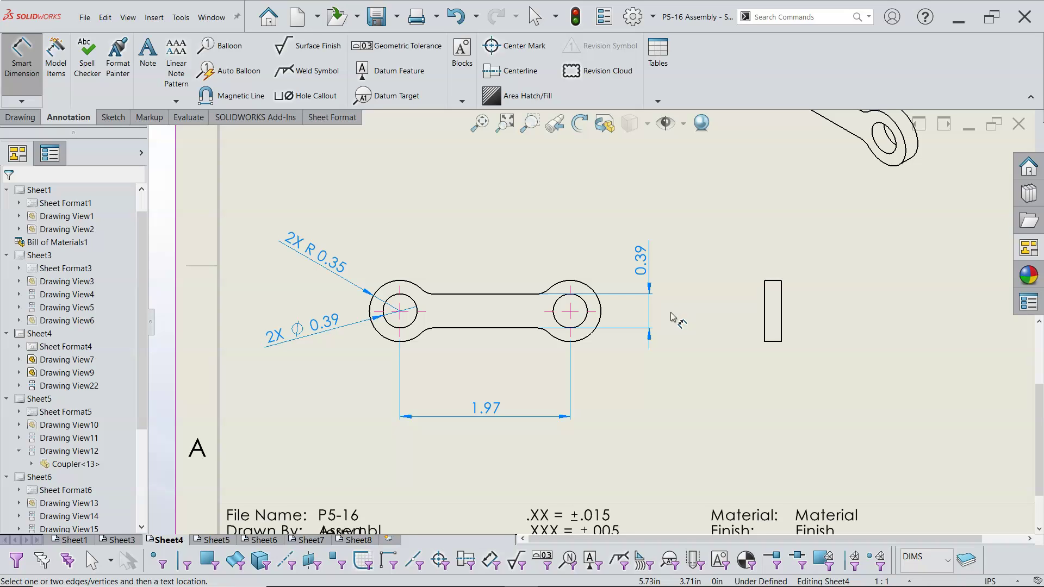
Step: Dimension from the link's right end center to the bar's upper edge, placing it between the view and the bar width dimension, shifted outward
left_click(549, 311)
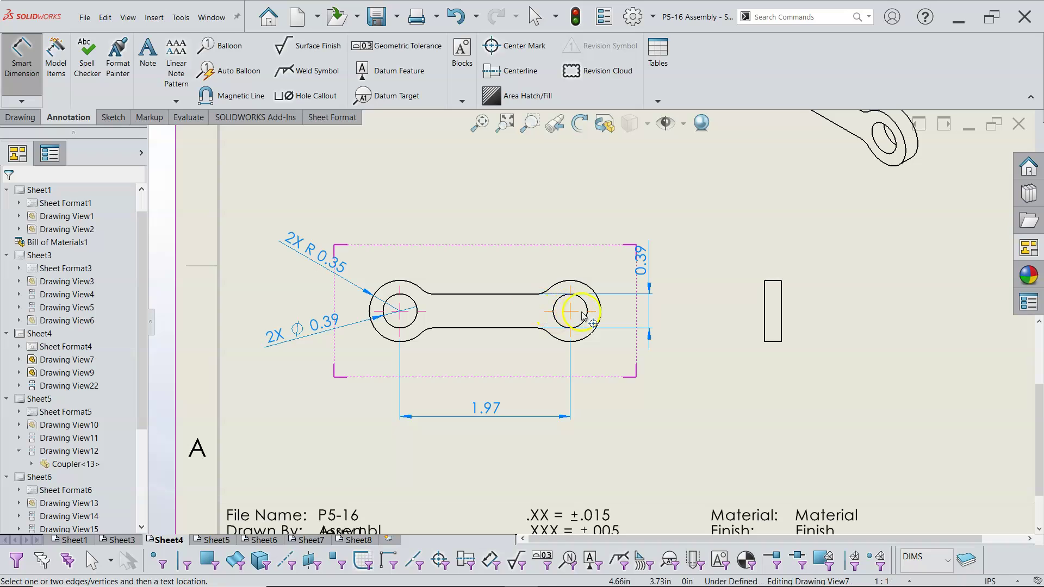
left_click(514, 294)
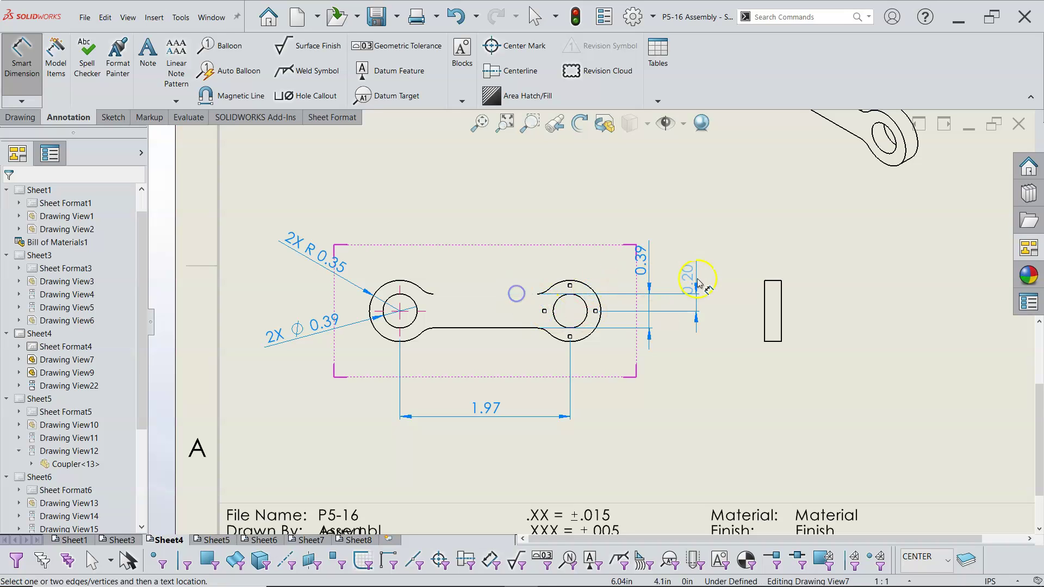
left_click(660, 261)
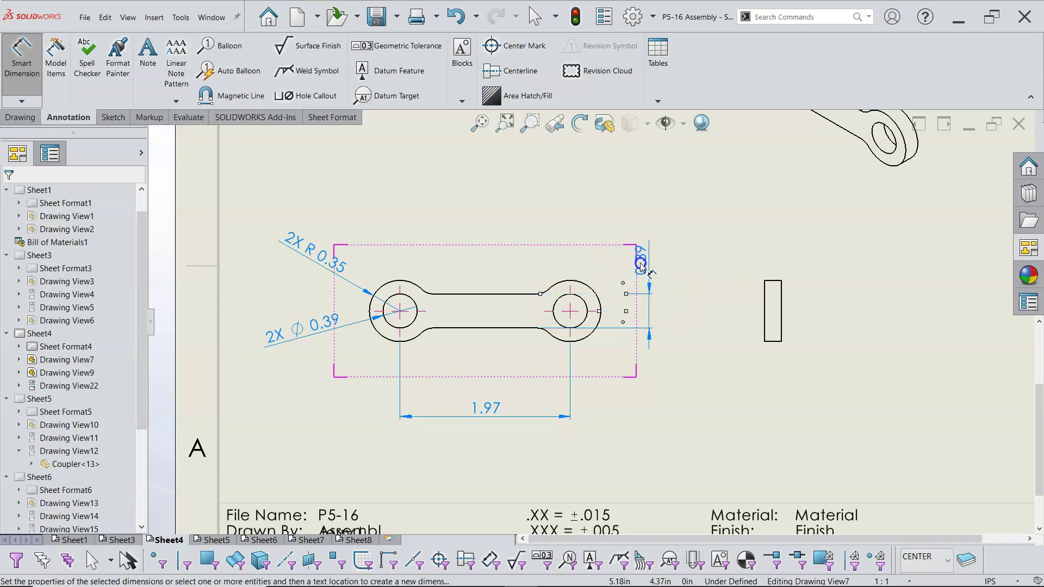
right_click(703, 300)
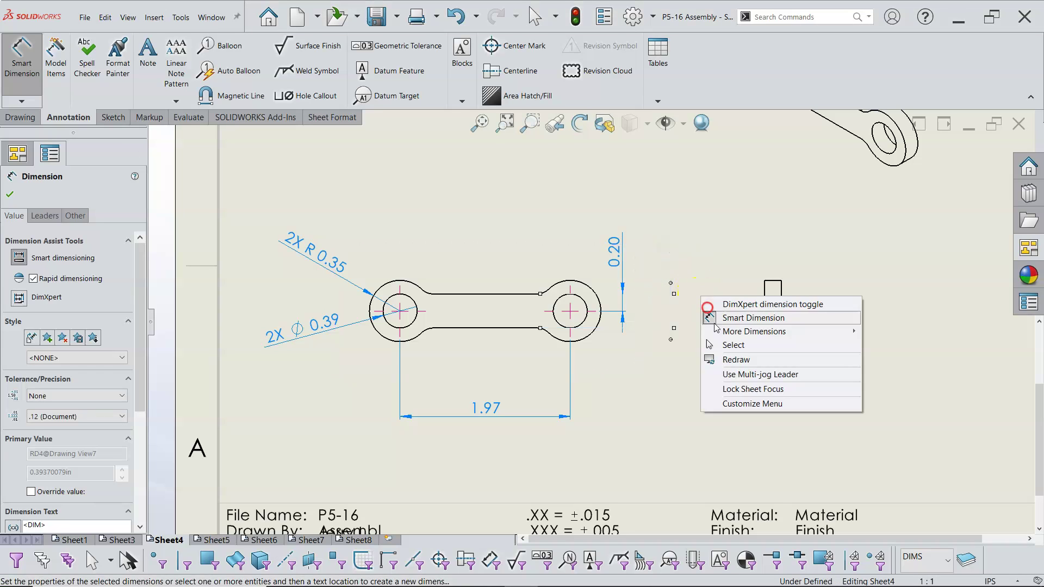
left_click(732, 350)
Step: Delete the center-to-upper-edge dimension beside the link's right end and undo the deletion
left_click(621, 257)
key("Delete")
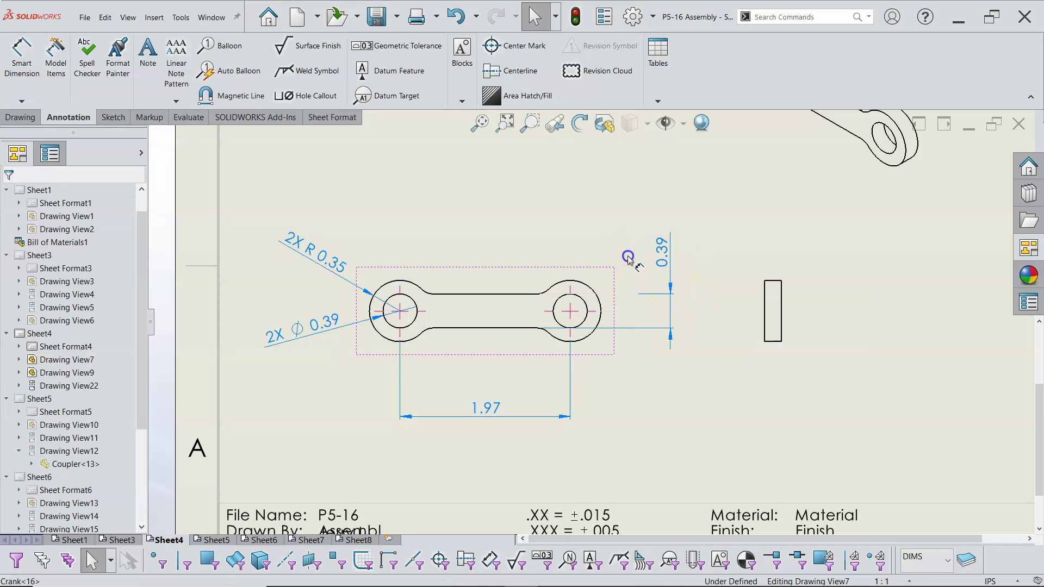
key("ctrl+z")
left_click(677, 355)
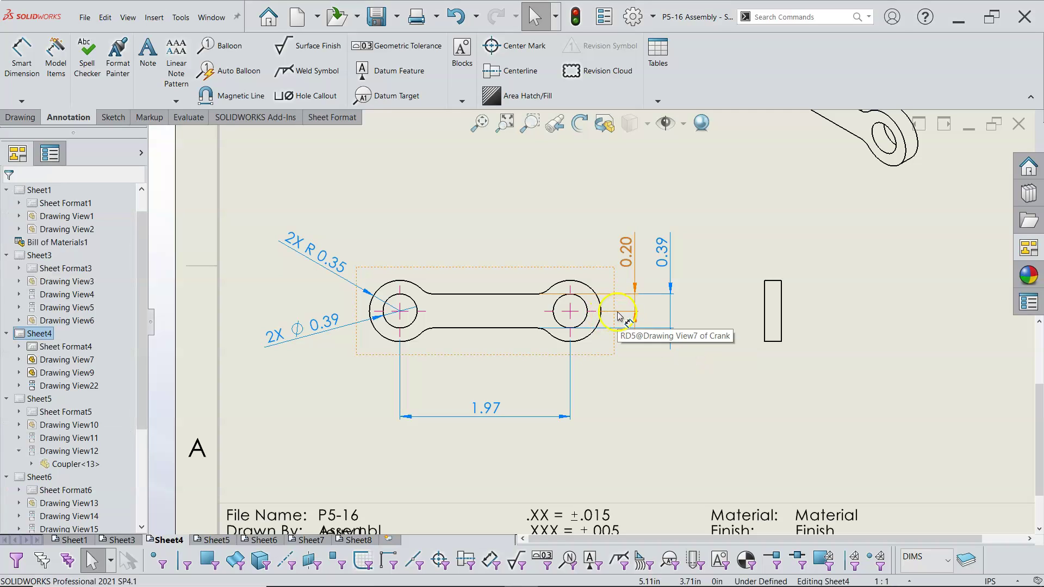
left_click(641, 374)
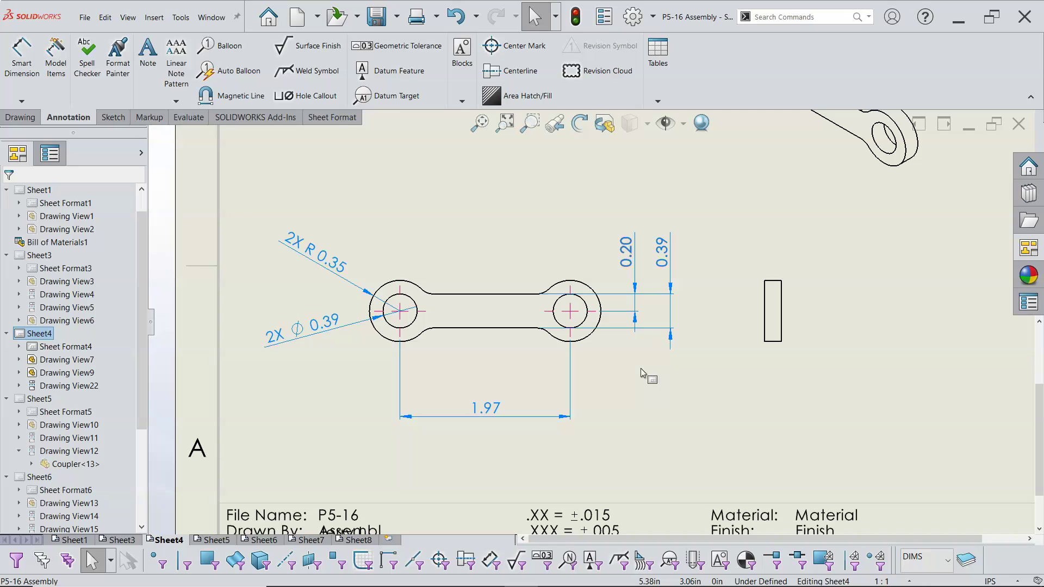
Step: Reposition the link's front view slightly up and to the right, and shift the side view farther right
middle_click(640, 367)
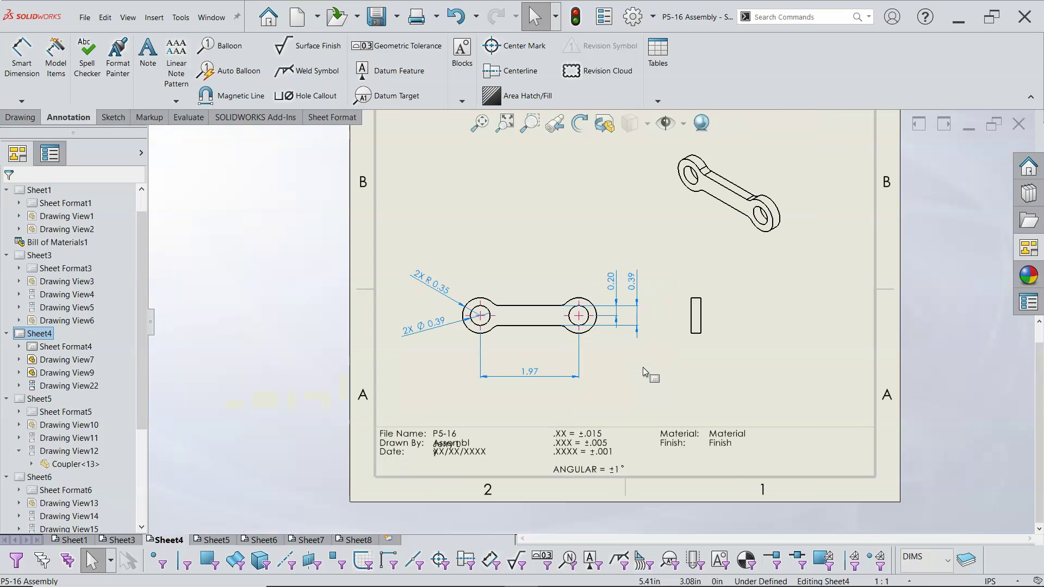
left_click_drag(539, 290, 563, 269)
left_click_drag(707, 305, 741, 305)
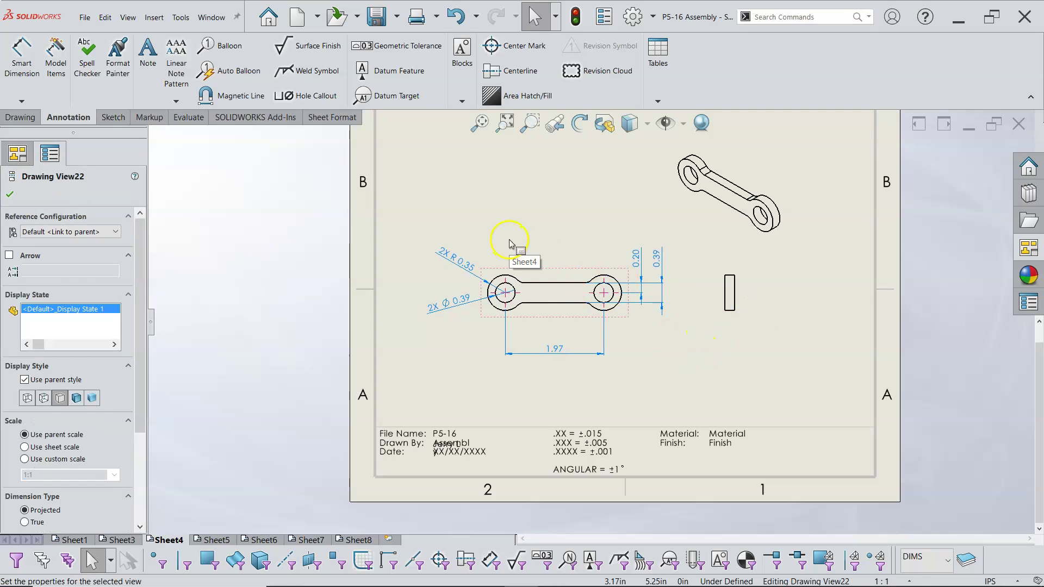
Step: Dimension the link's thickness below the side view, with the text outside to the right of the extension lines
right_click(573, 224)
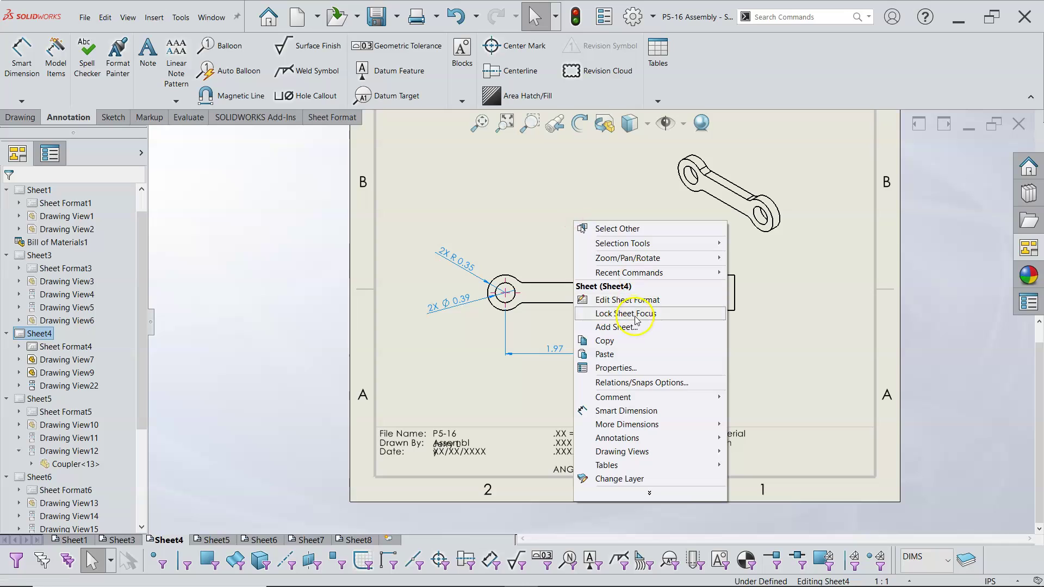
left_click(642, 411)
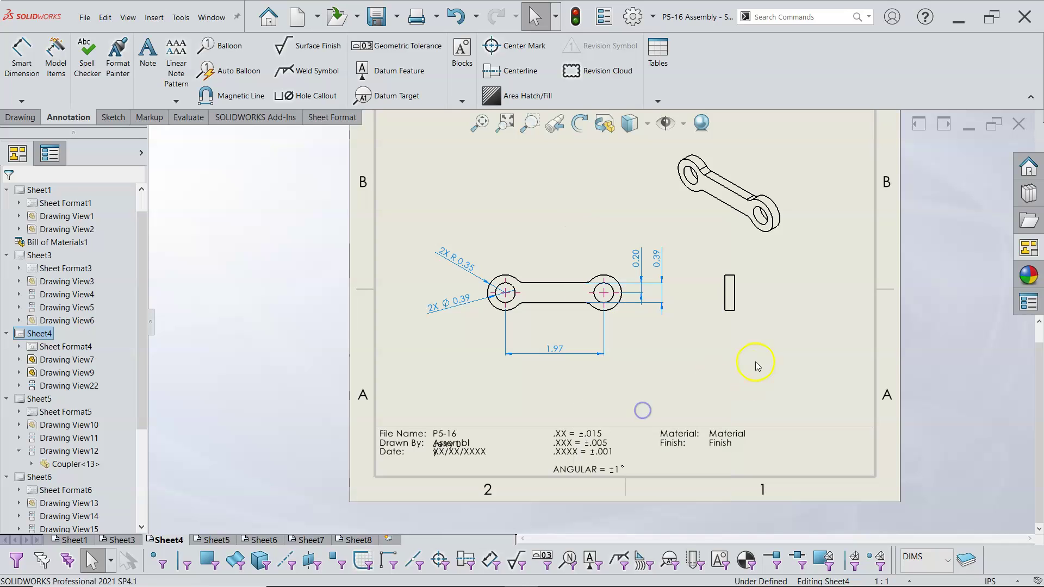
left_click(730, 309)
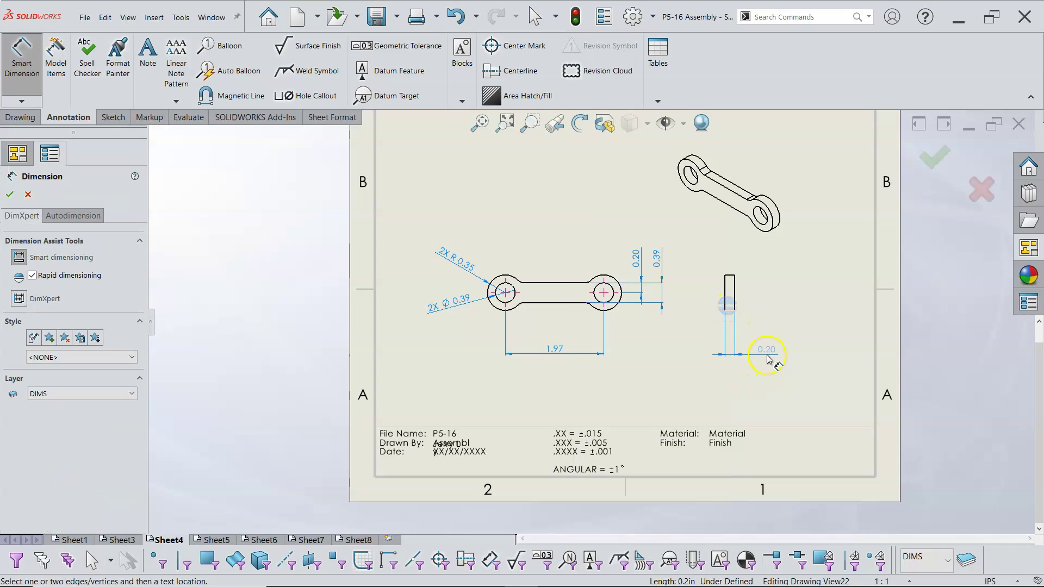
left_click(760, 357)
left_click(775, 387)
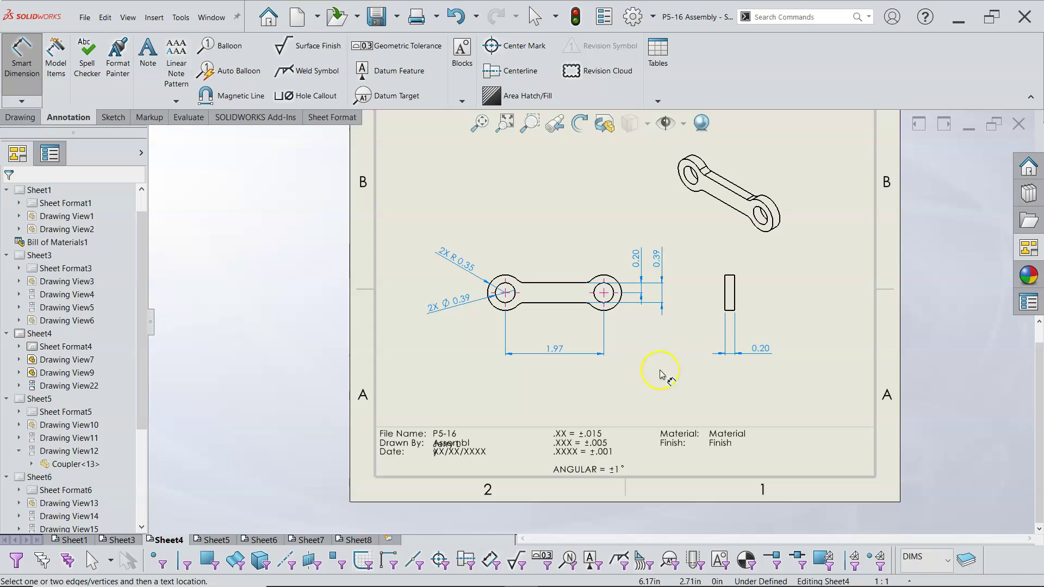
left_click(481, 130)
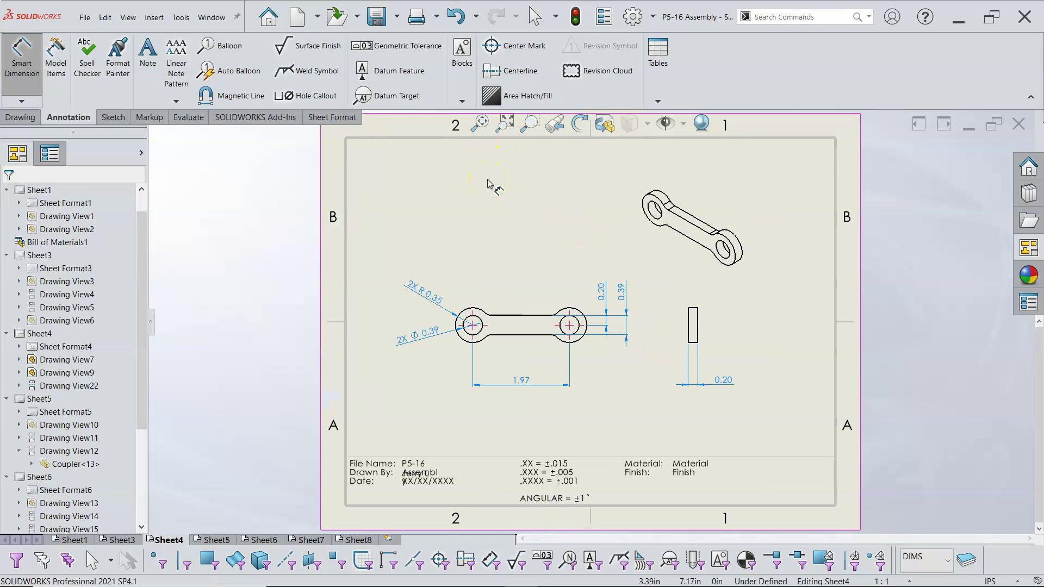
Step: Look through the remaining part sheets, opening Sheet5 and Sheet6 and previewing Sheet7 and Sheet8
left_click(216, 539)
left_click(262, 540)
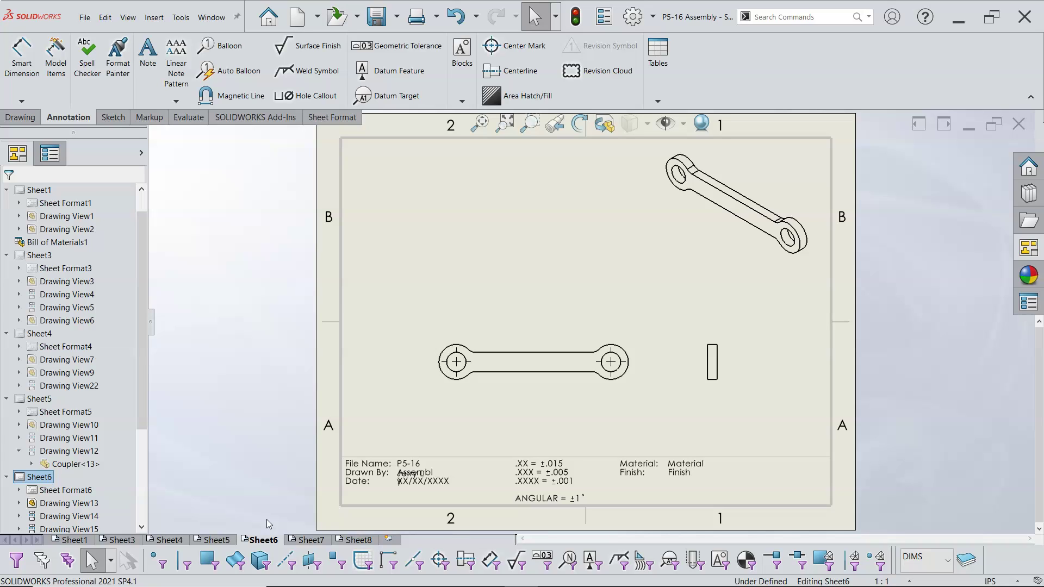
mouse_move(287, 540)
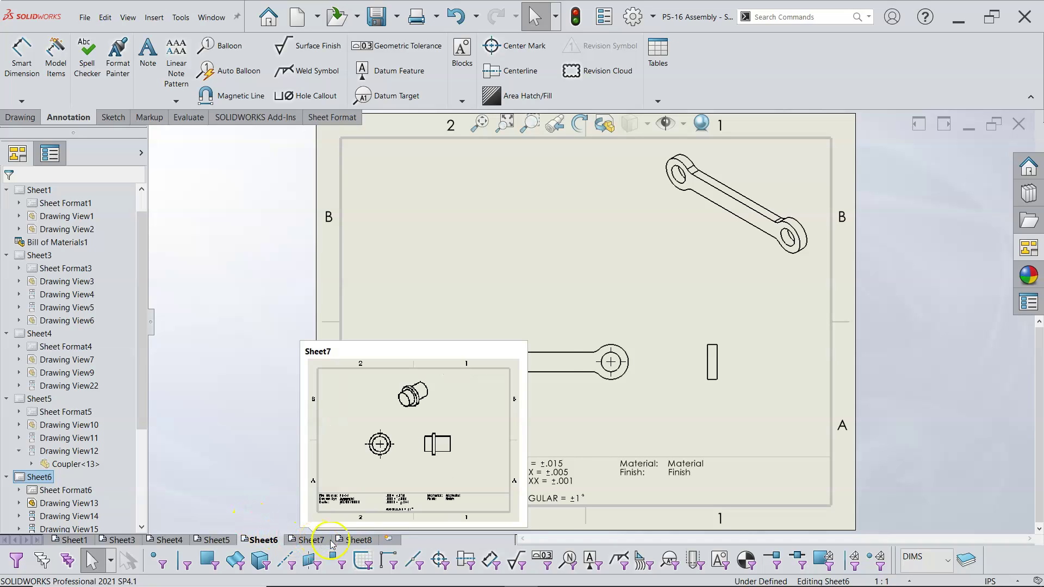
mouse_move(354, 542)
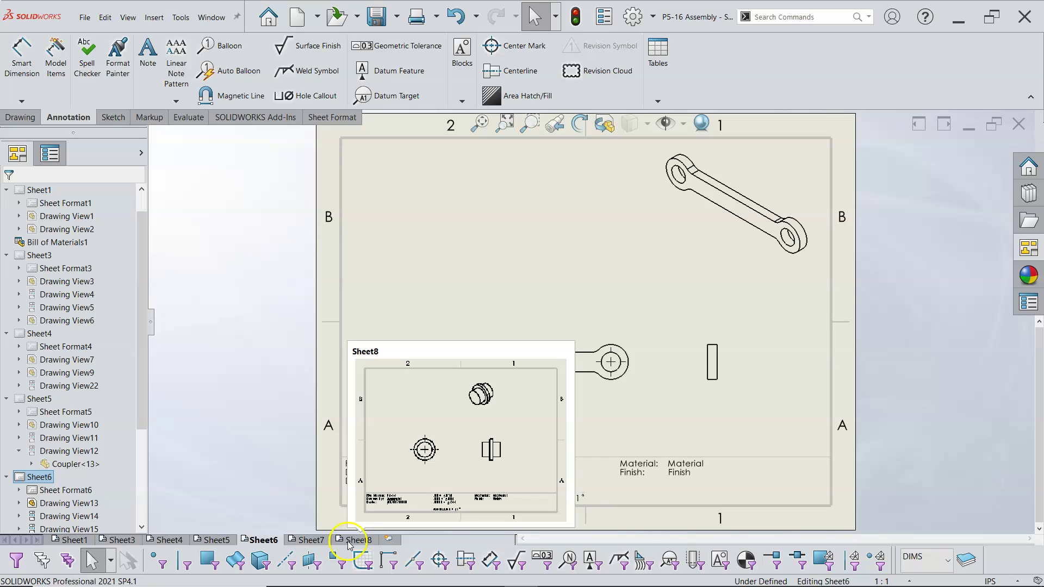